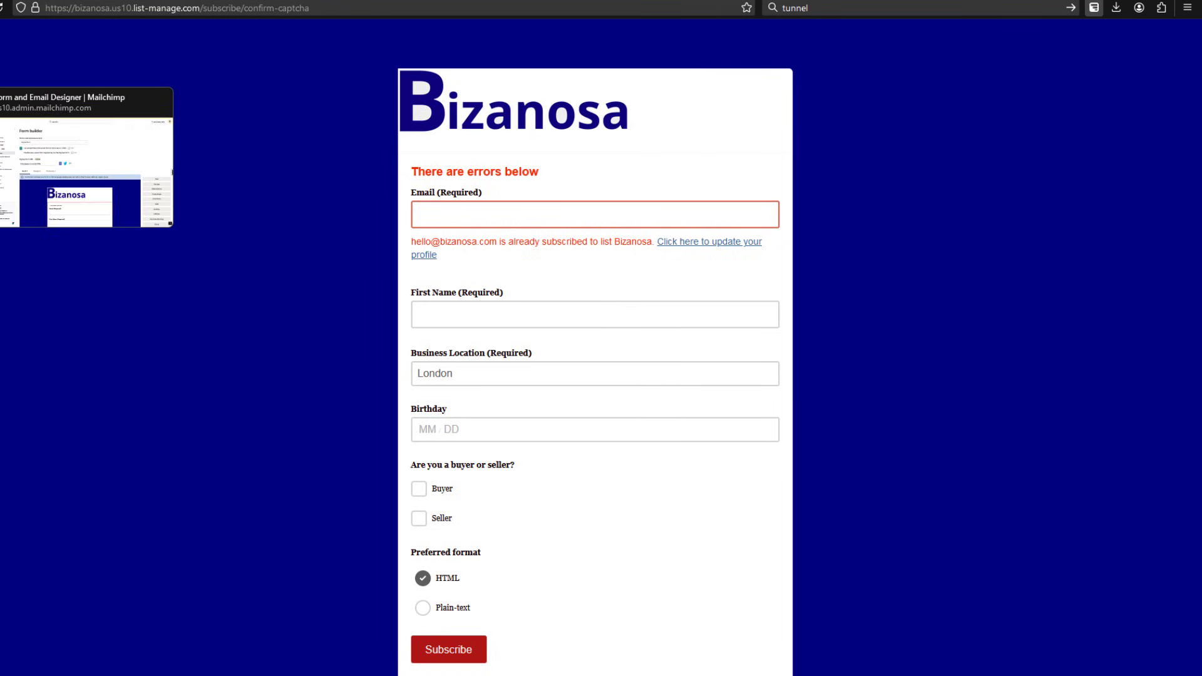
Switch to the Mailchimp form builder and write the message "Enter your details to get 50% coupon code" above the signup form's Email field.
left_click(1, 96)
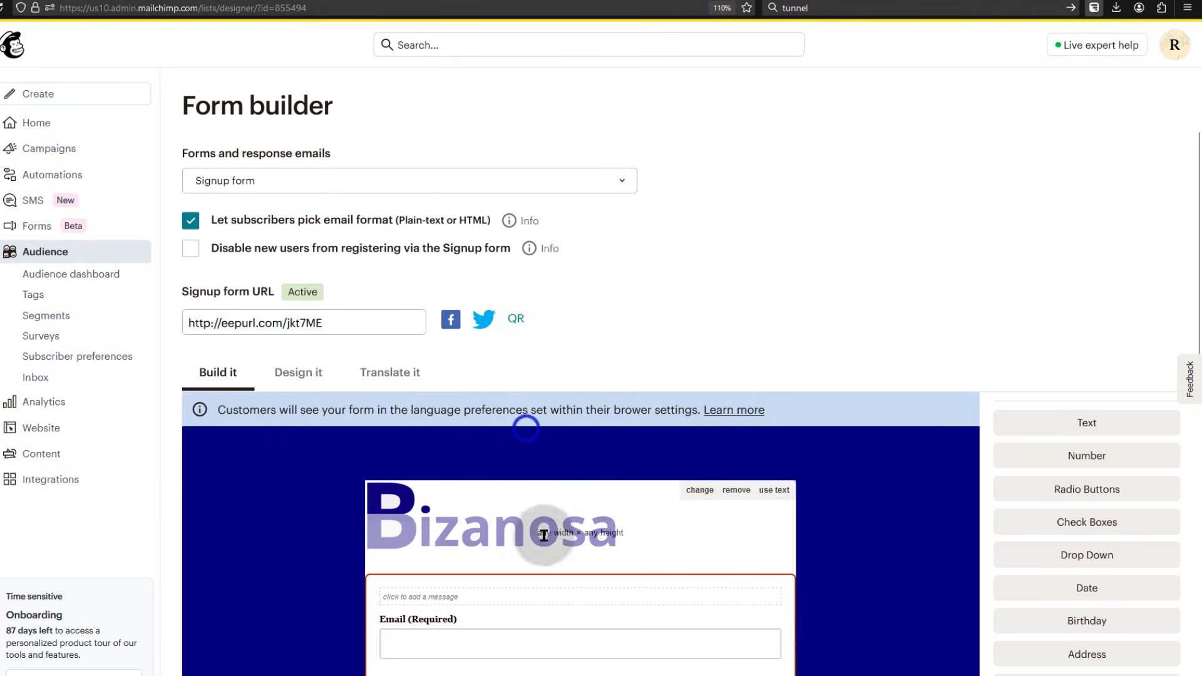
scroll(531, 564, "down", 4)
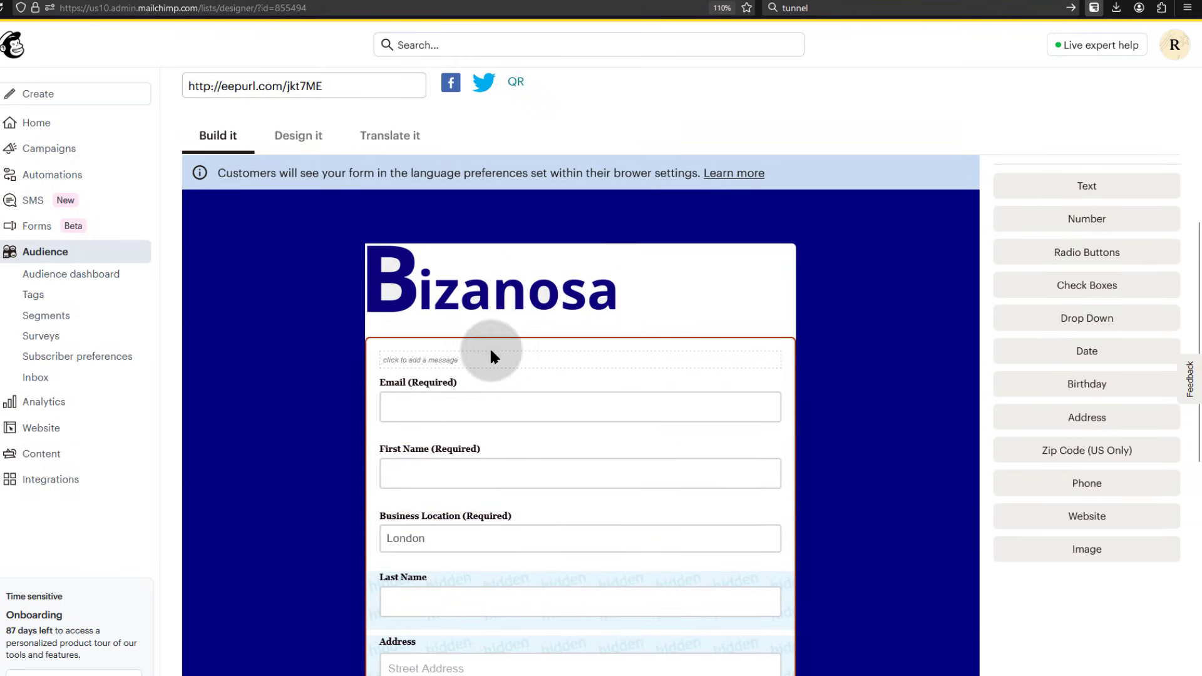
left_click(448, 360)
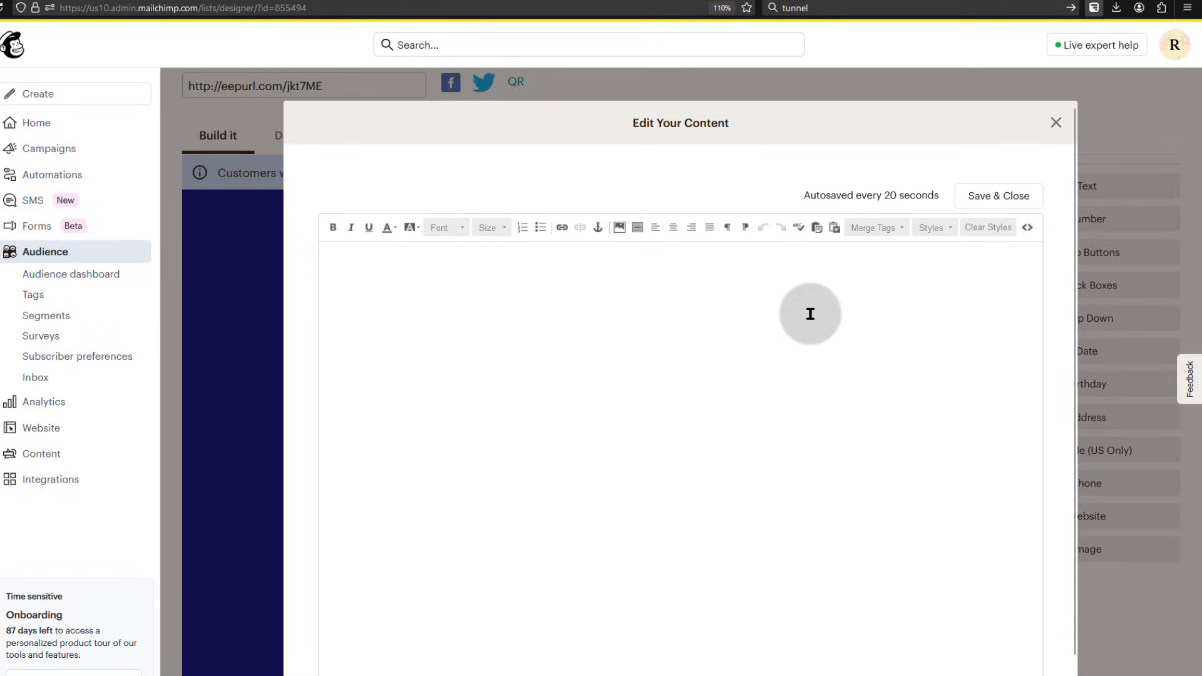
left_click(359, 261)
type("ENte")
type("r your details to get 50% coupon code")
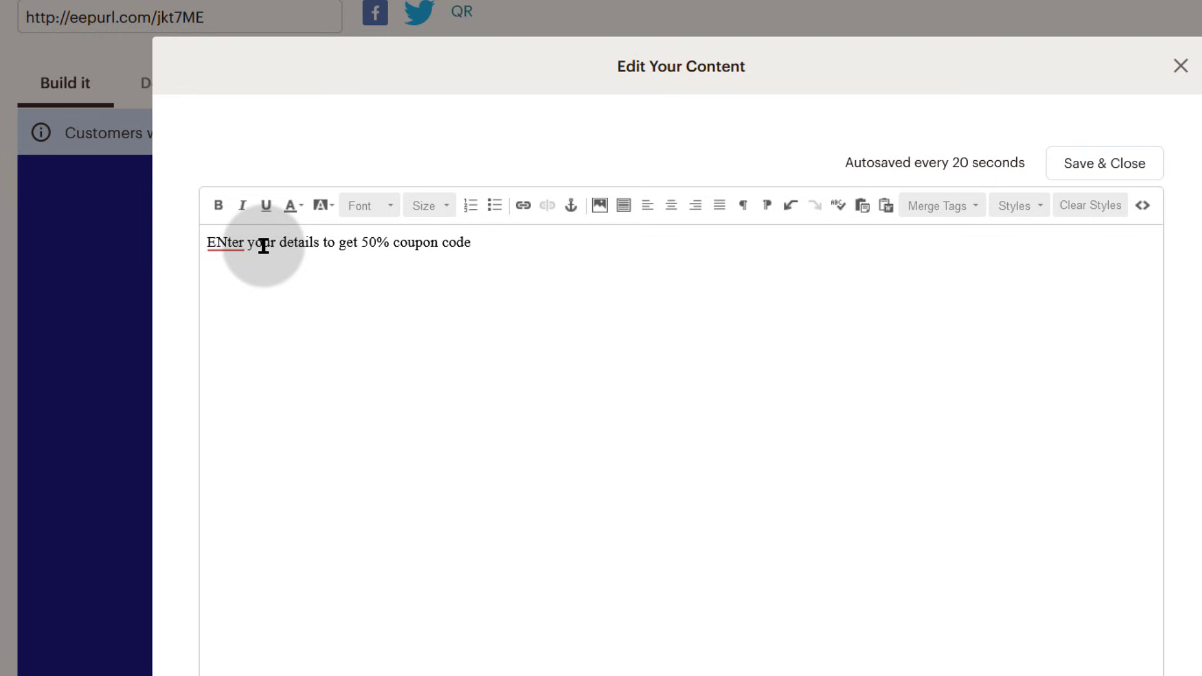
Correct the message's first word to "Enter" and insert "a" before "50%".
left_click(224, 241)
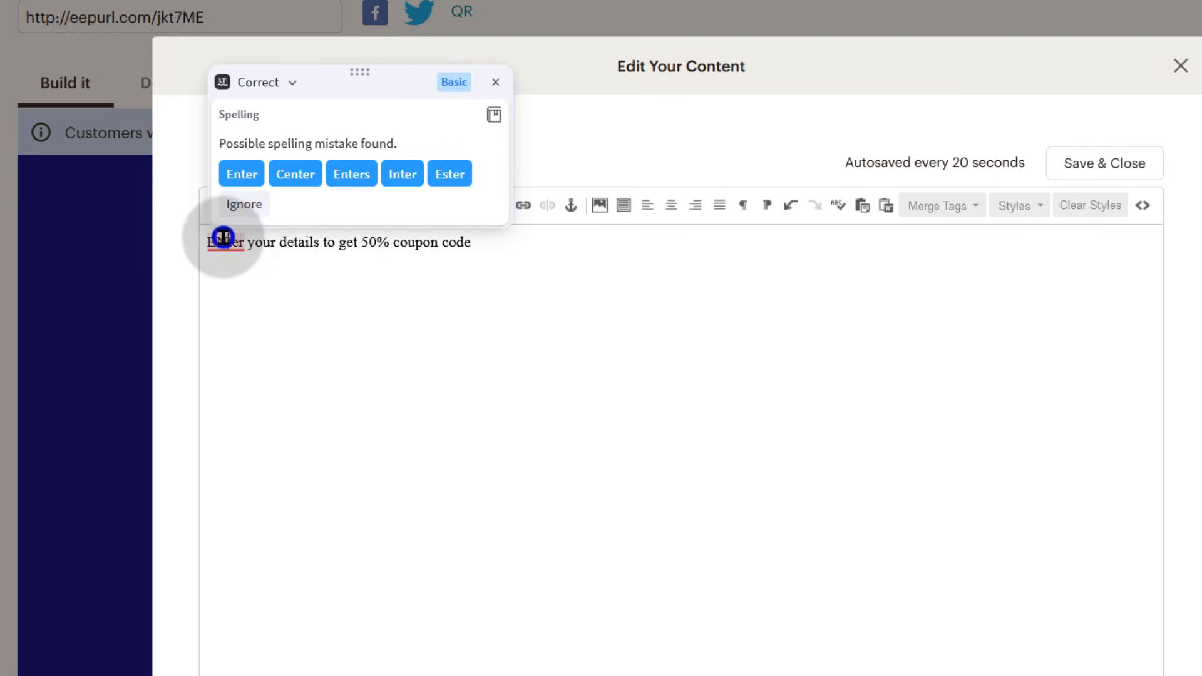
left_click(238, 175)
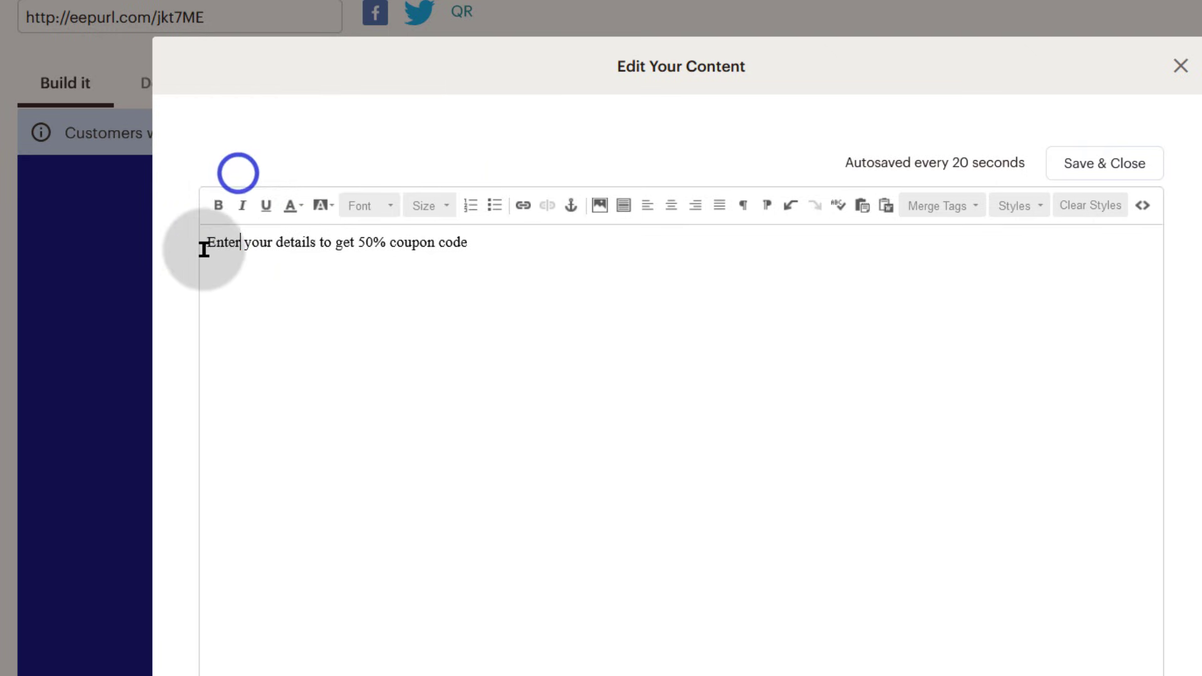
left_click(356, 242)
type("a")
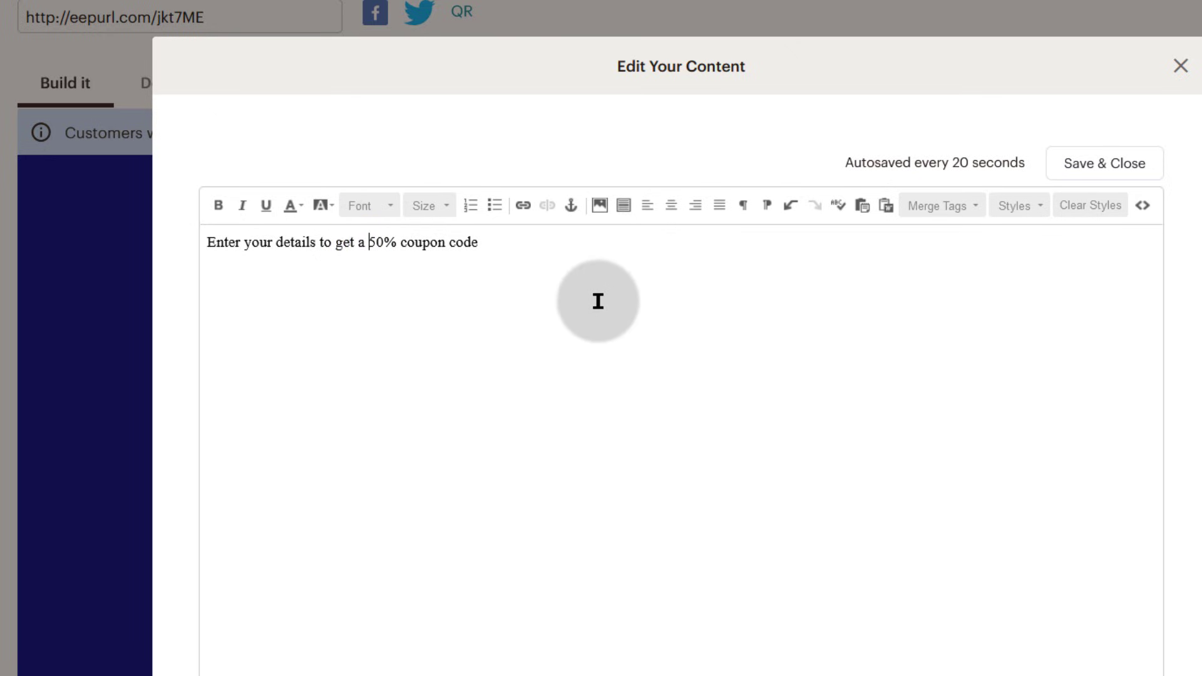
Set the font size of the whole coupon message to 18.
triple_click(358, 242)
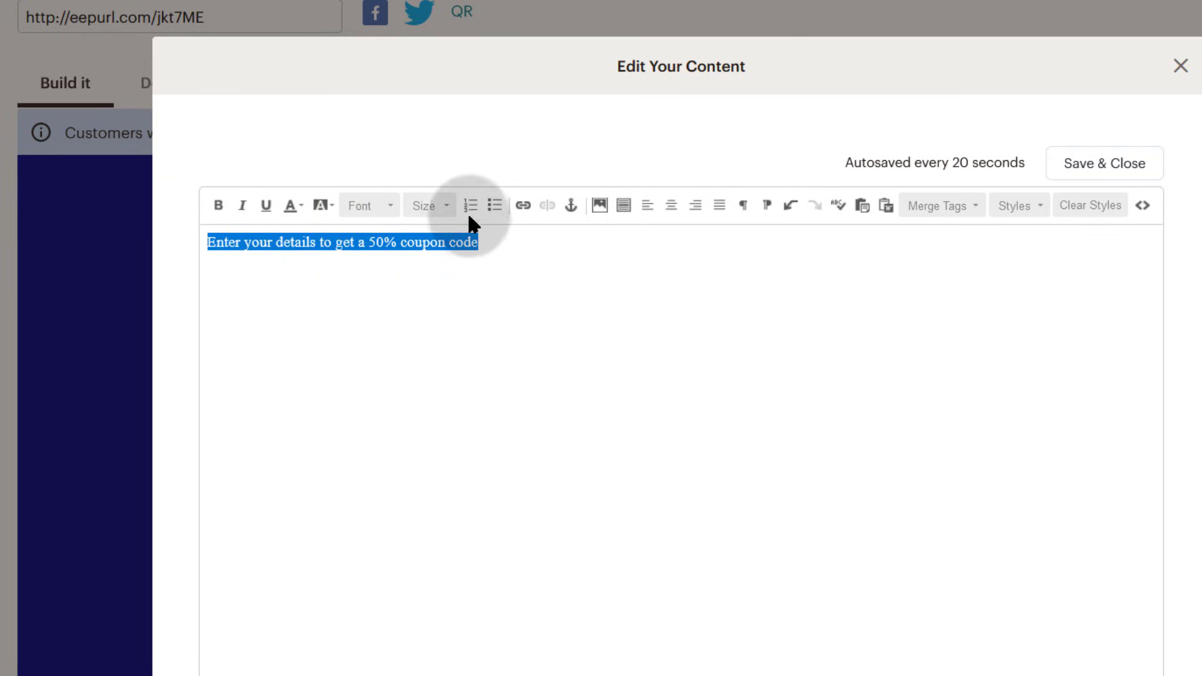
left_click(431, 211)
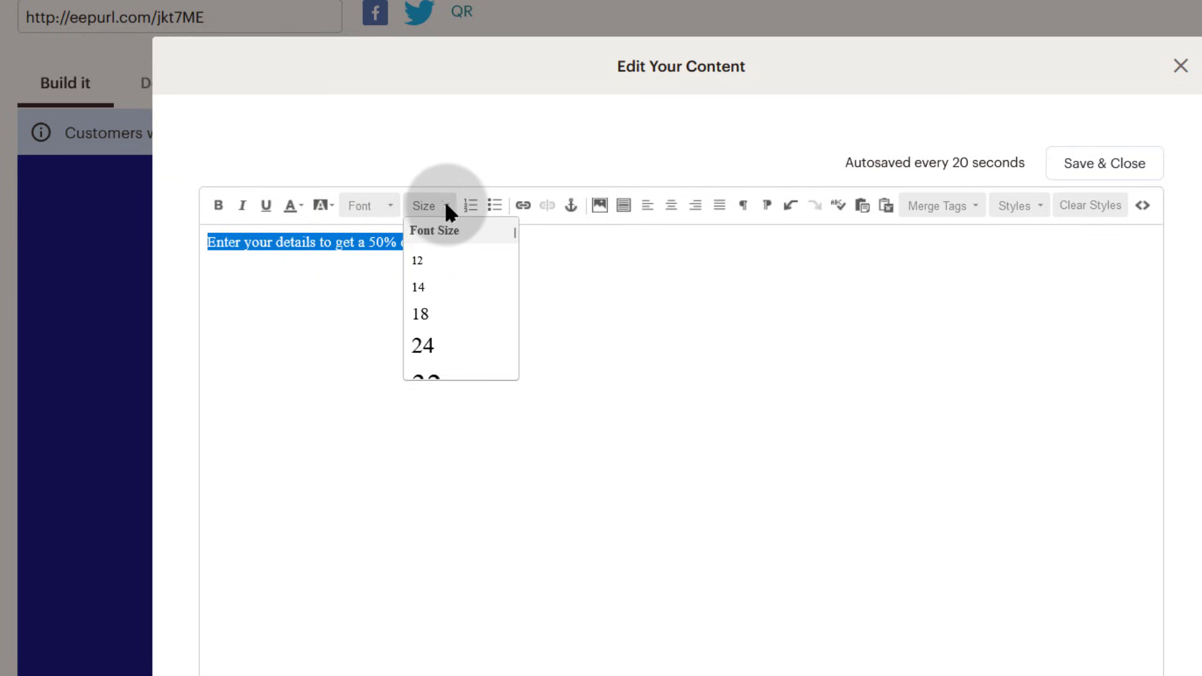
left_click(428, 314)
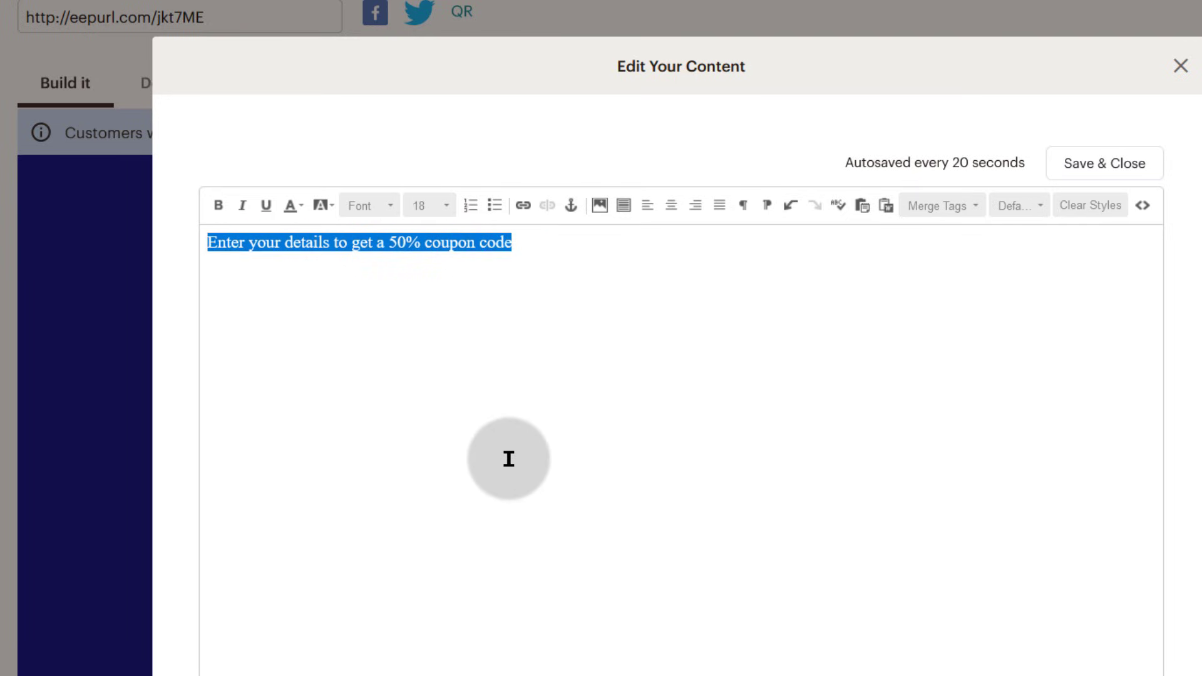
End the sentence with a period, append "Read terms and conditions here." and correct the spelling of "conditions".
left_click(525, 242)
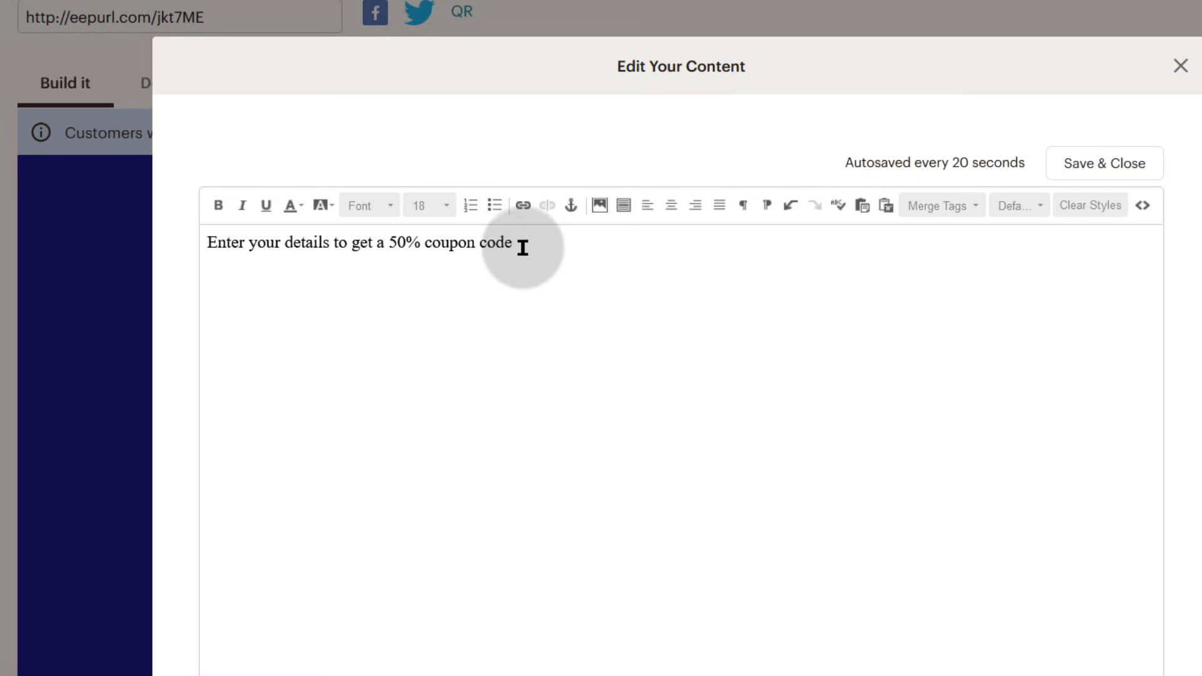
type(".")
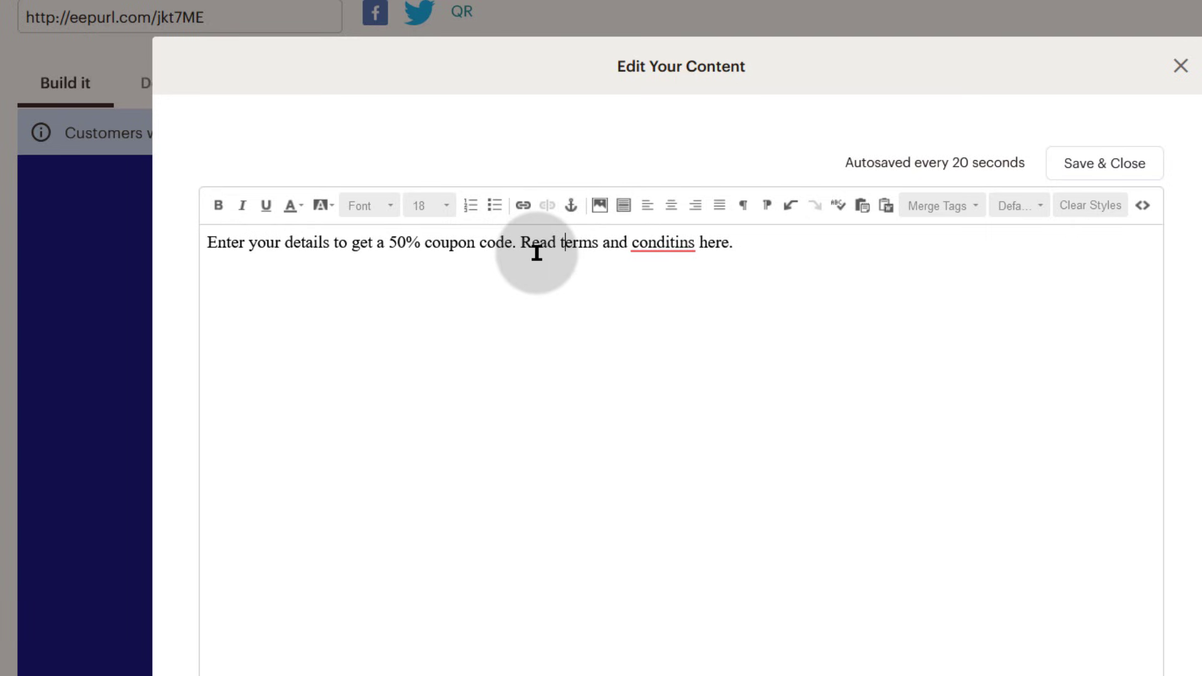
left_click(650, 244)
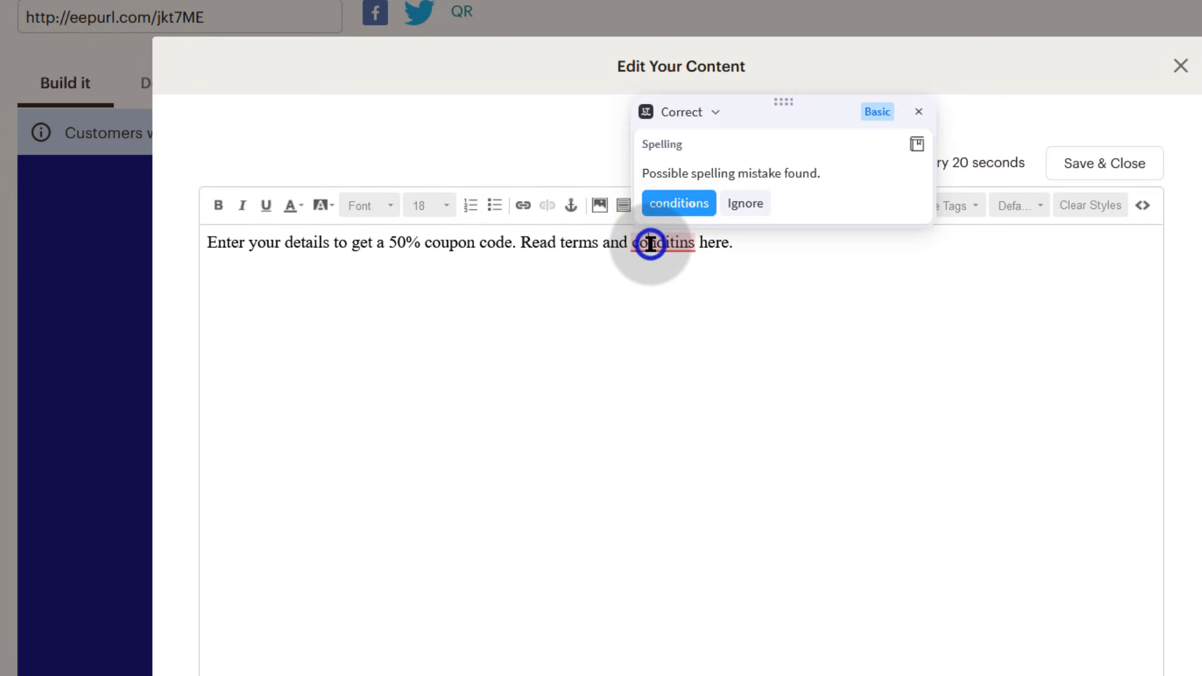
left_click(676, 204)
Start a link on the word "here" and copy the Terms of Service link address from the Bizanosa website's footer.
left_click_drag(739, 246, 704, 243)
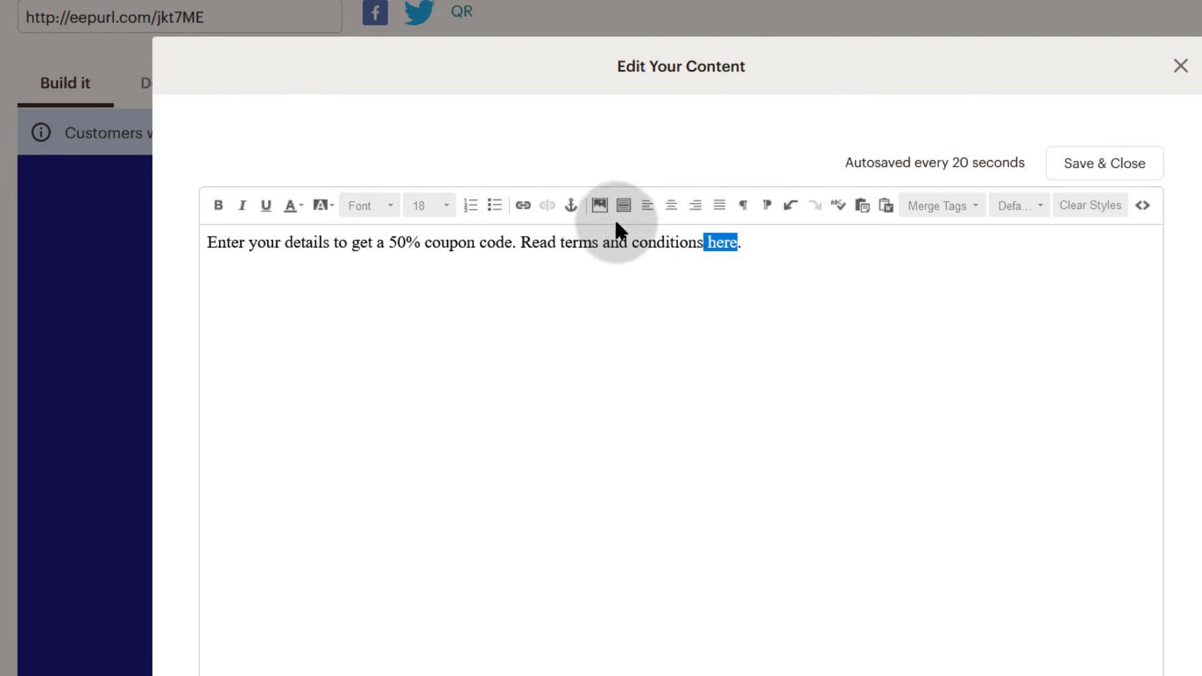
left_click(525, 206)
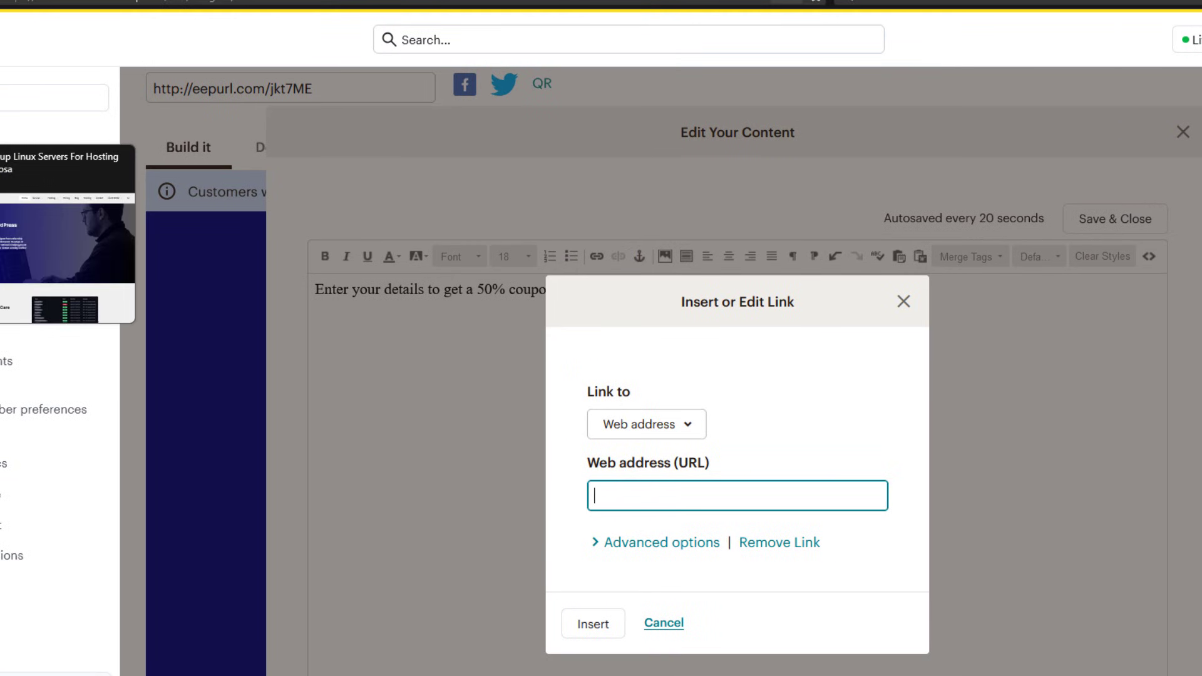
left_click(0, 163)
left_click(158, 1)
scroll(601, 338, "down", 20)
right_click(699, 407)
left_click(763, 554)
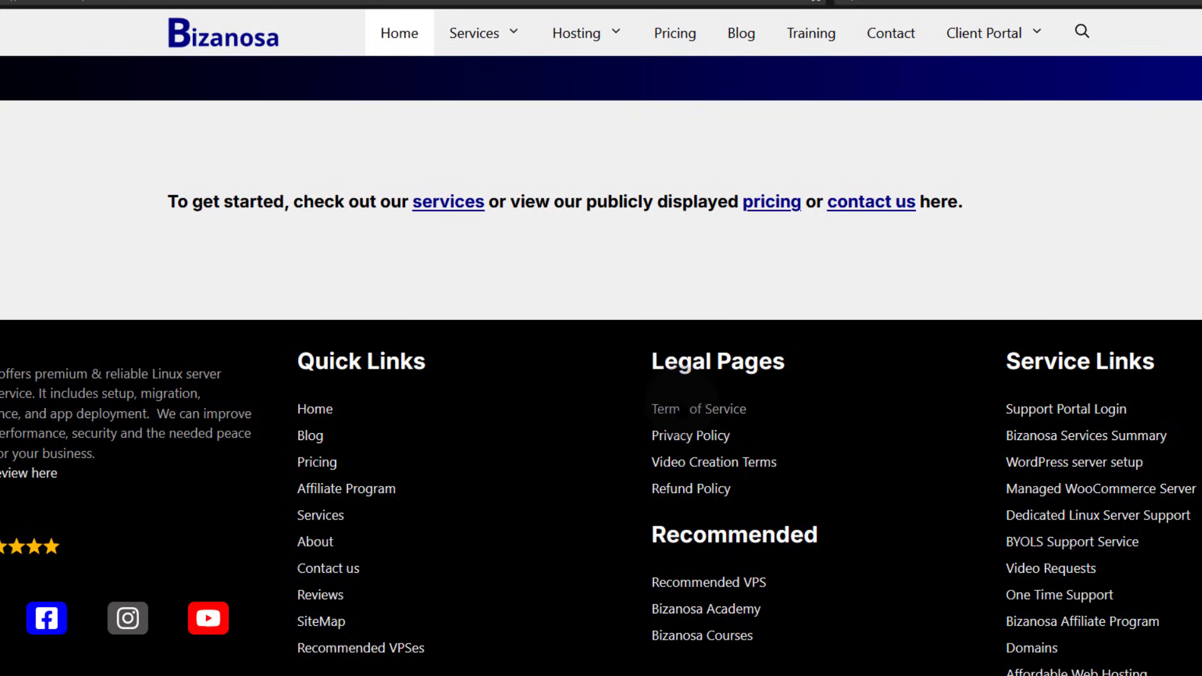
right_click(682, 406)
left_click(739, 590)
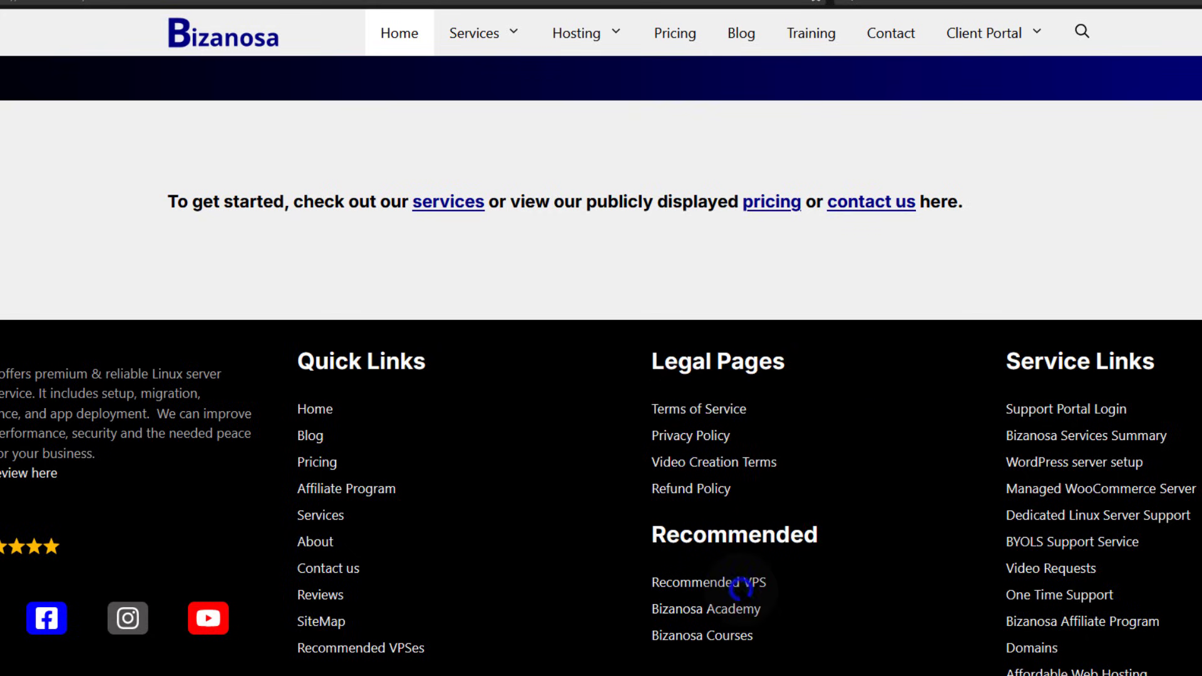
left_click(1, 104)
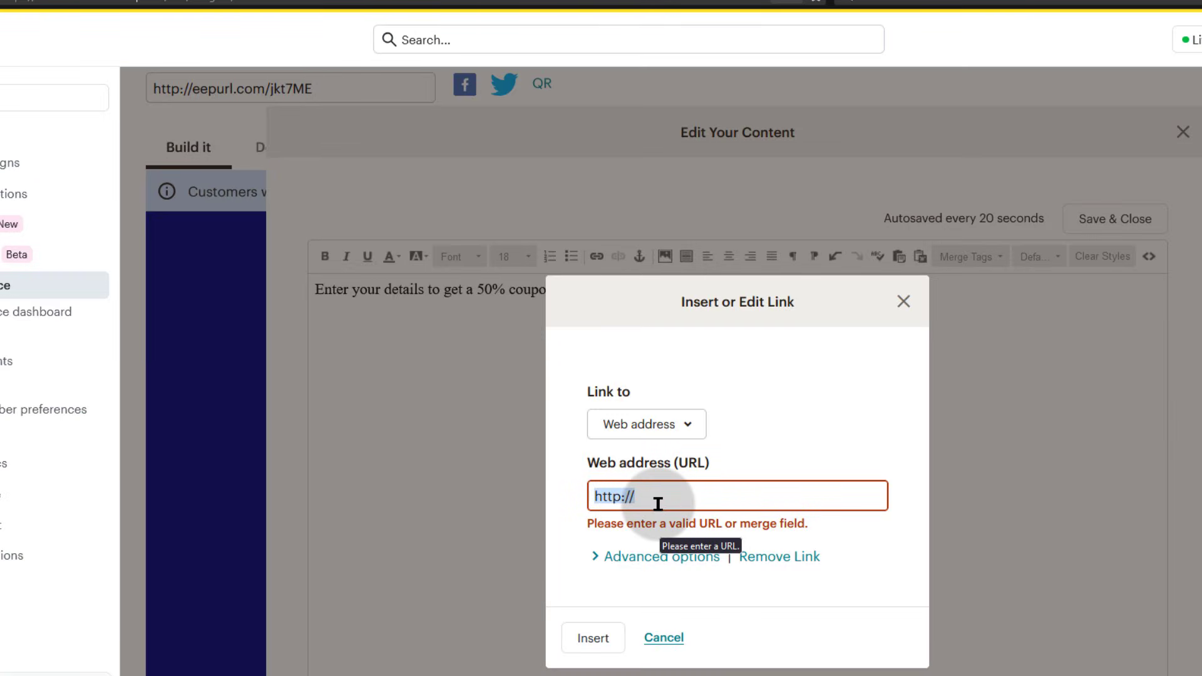
key("ctrl+v")
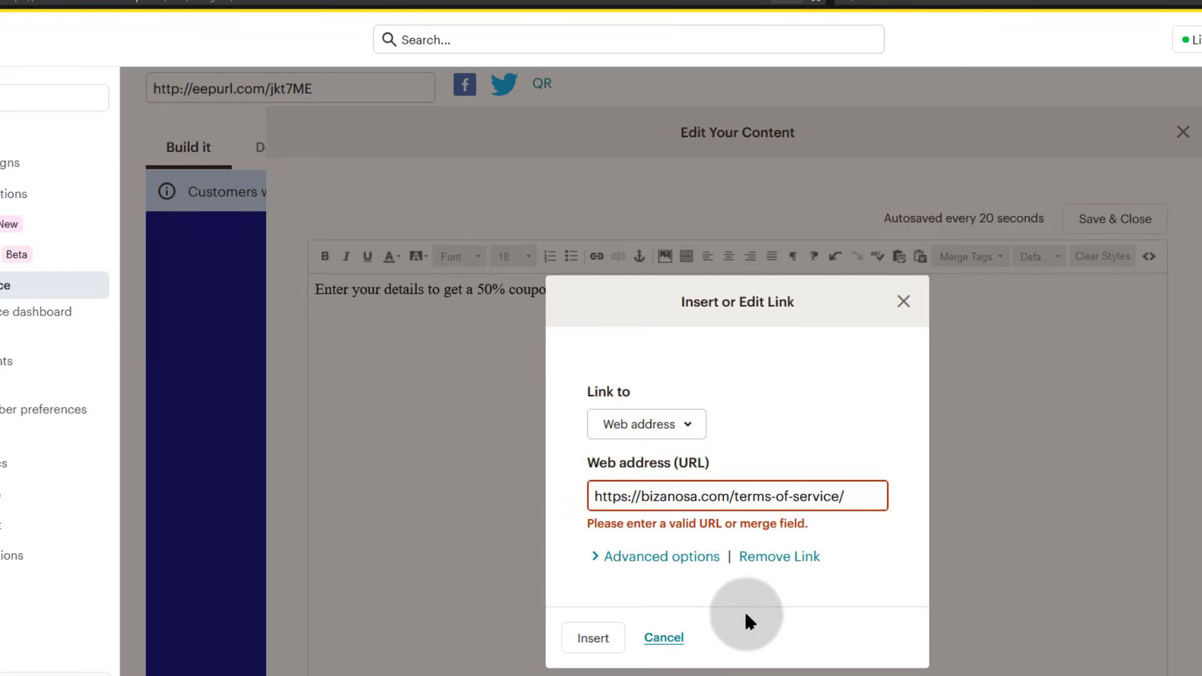
left_click(593, 638)
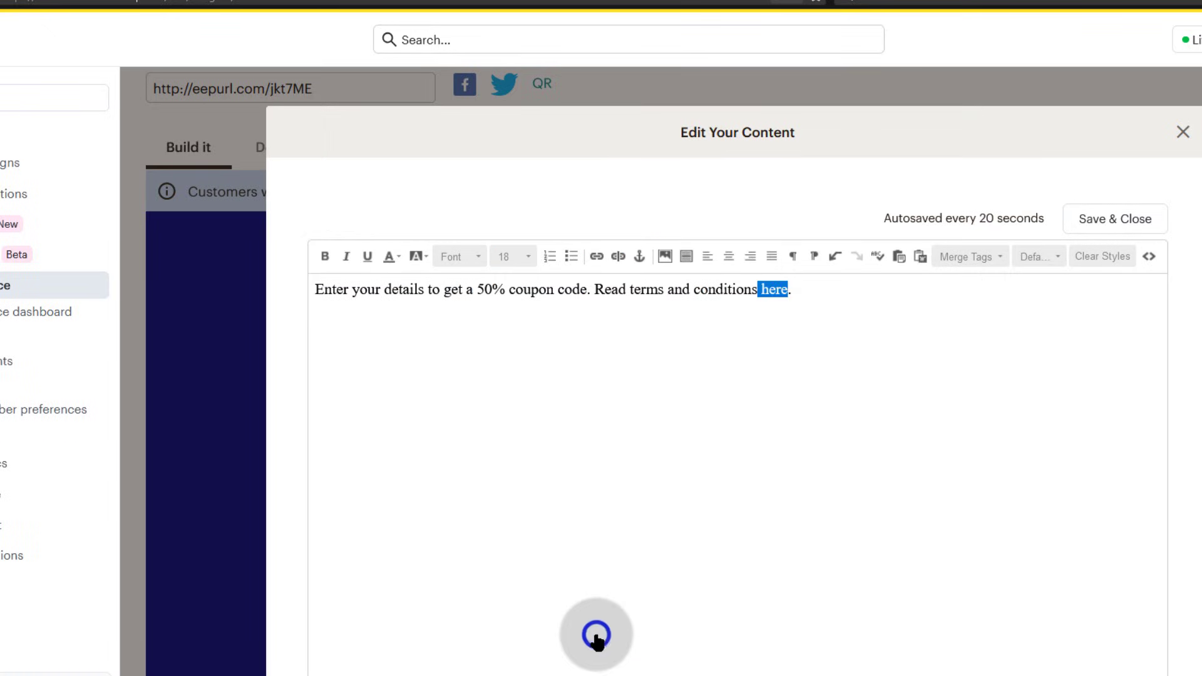
left_click(1121, 225)
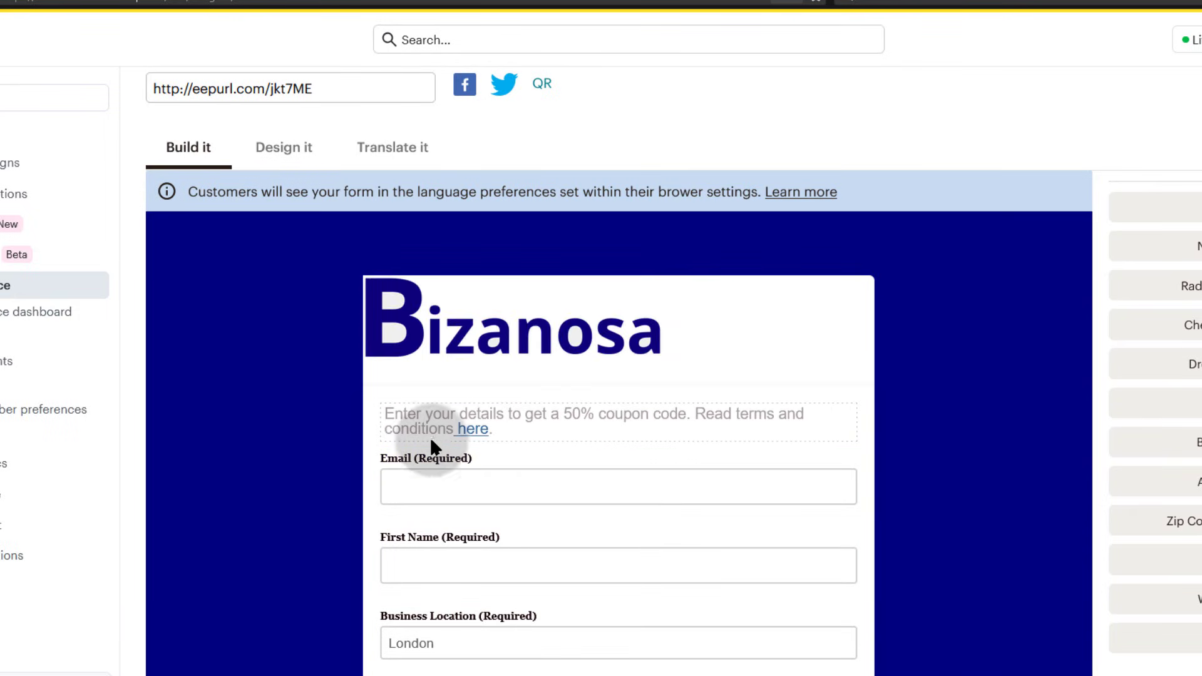
Reopen the signup form's message, set the text colour of all of it to black, and save.
left_click(520, 426)
left_click(1184, 131)
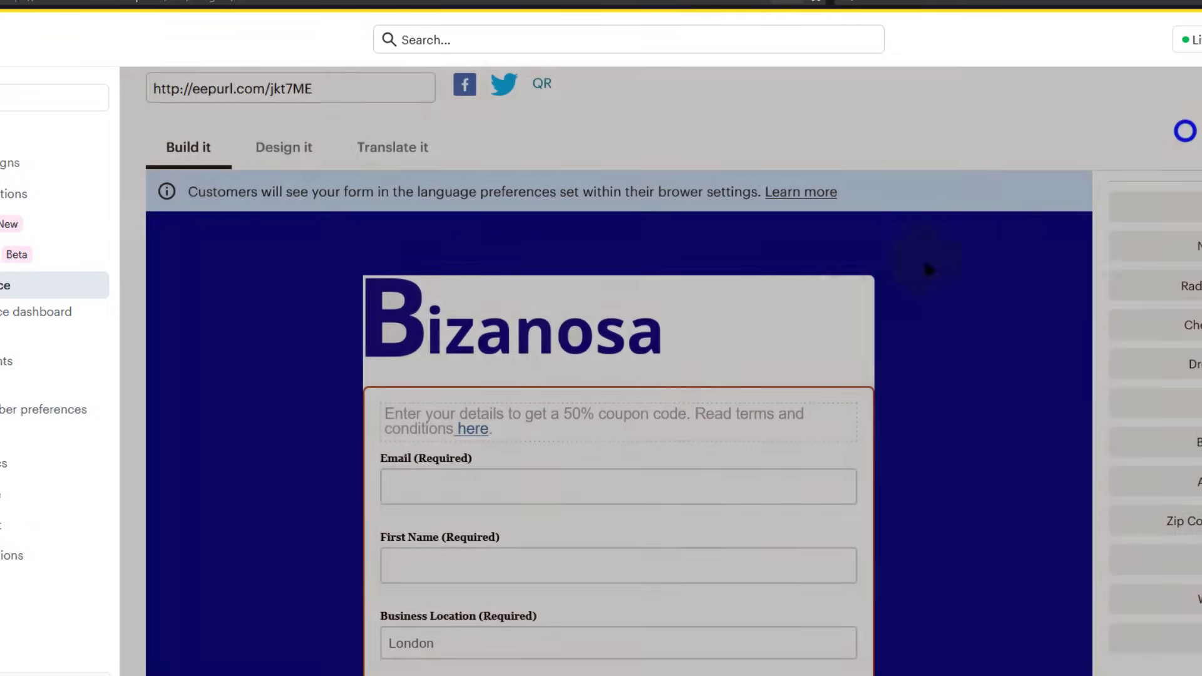
left_click(542, 417)
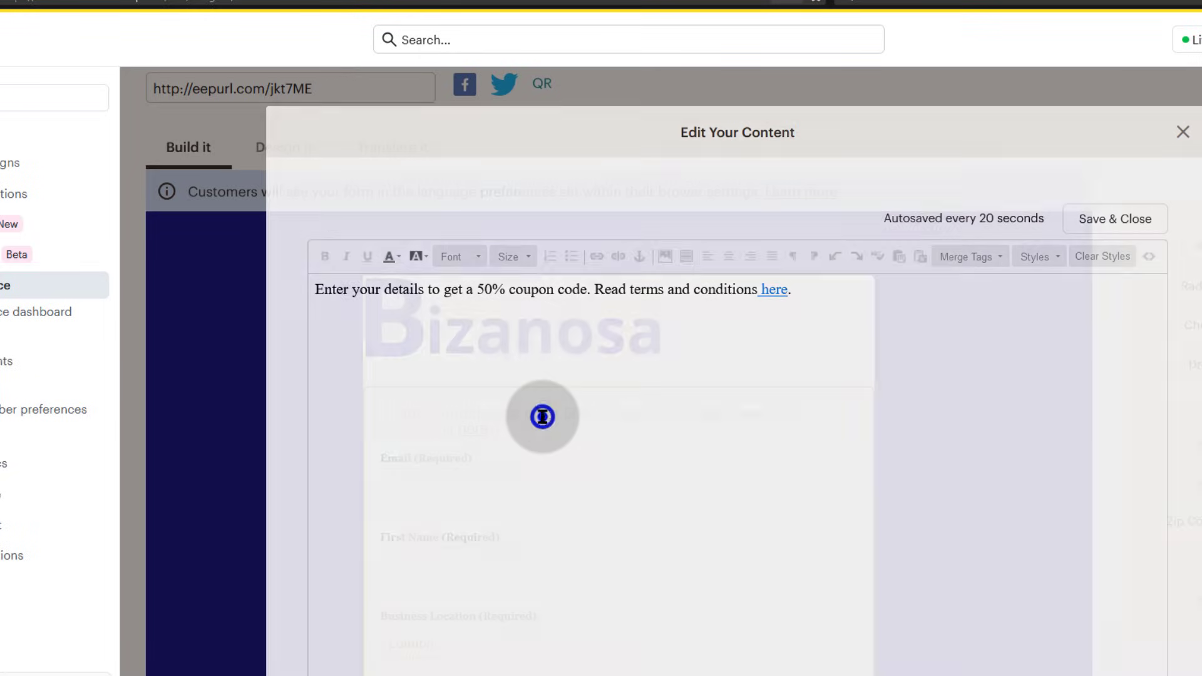
triple_click(505, 295)
left_click(393, 258)
left_click(388, 293)
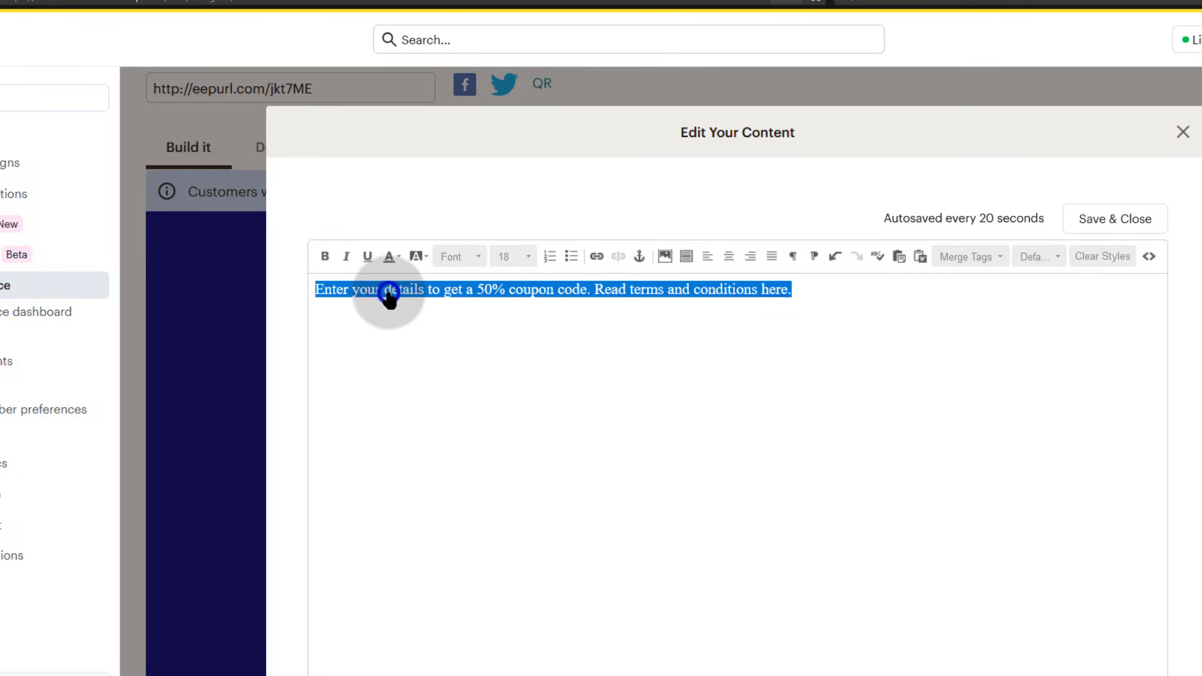
left_click(1107, 219)
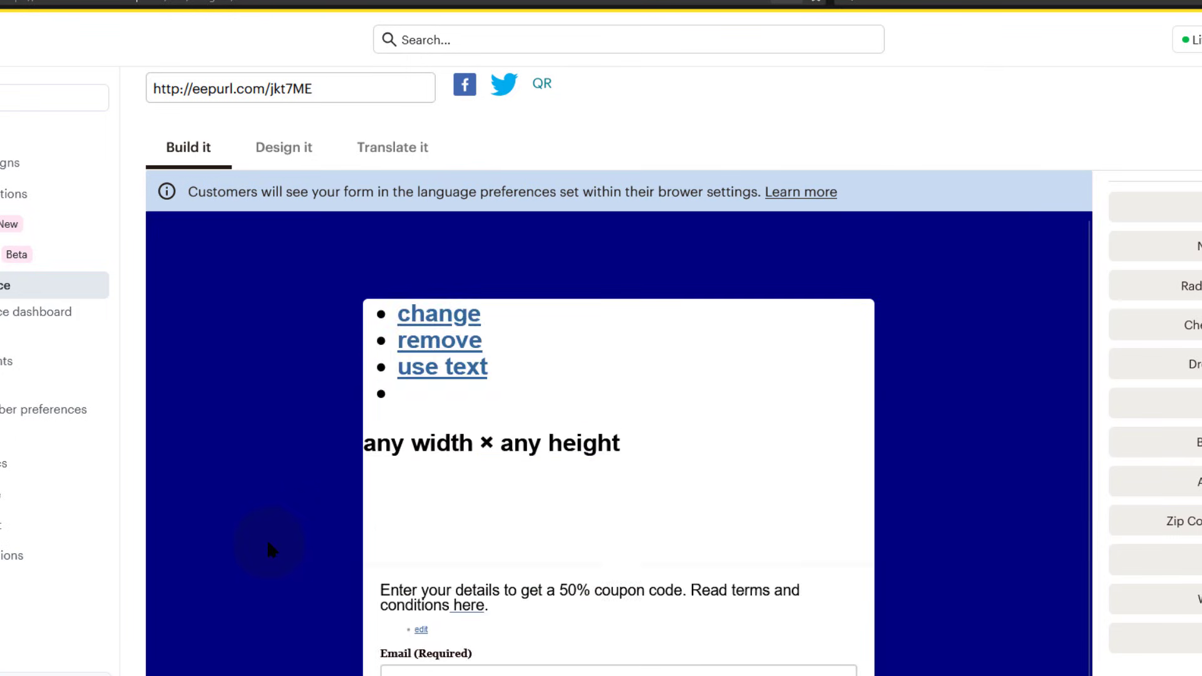
Open the Confirmation thank you page in the form builder and review its content.
scroll(629, 460, "up", 7)
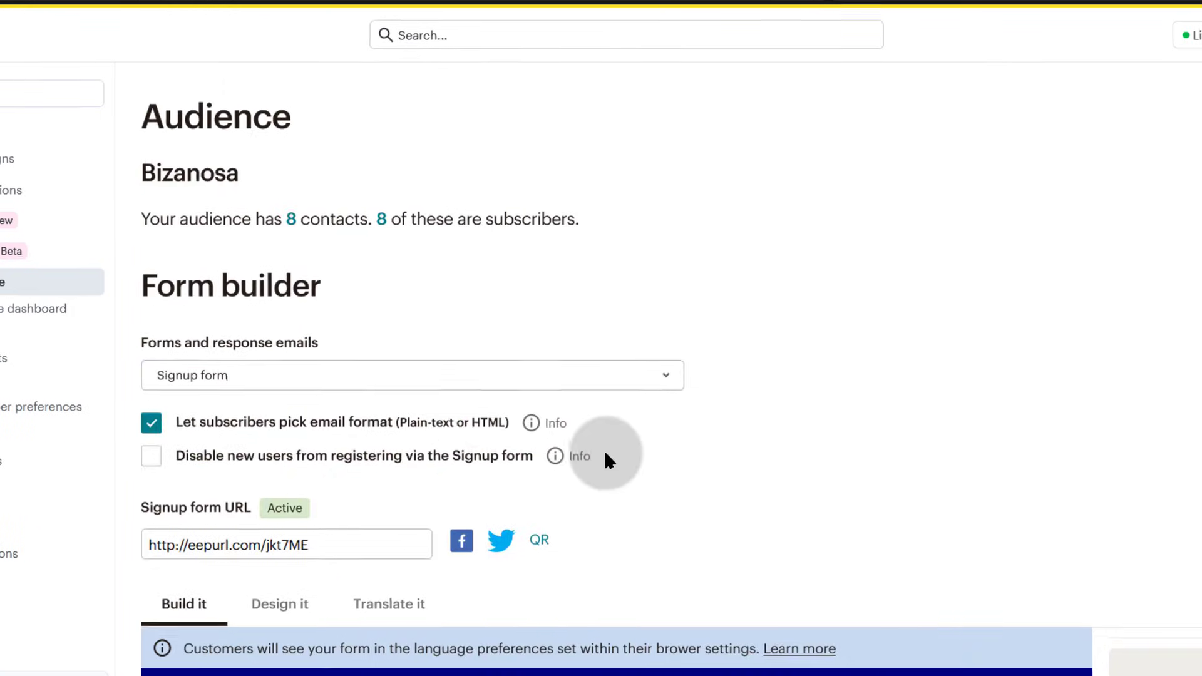
left_click(370, 376)
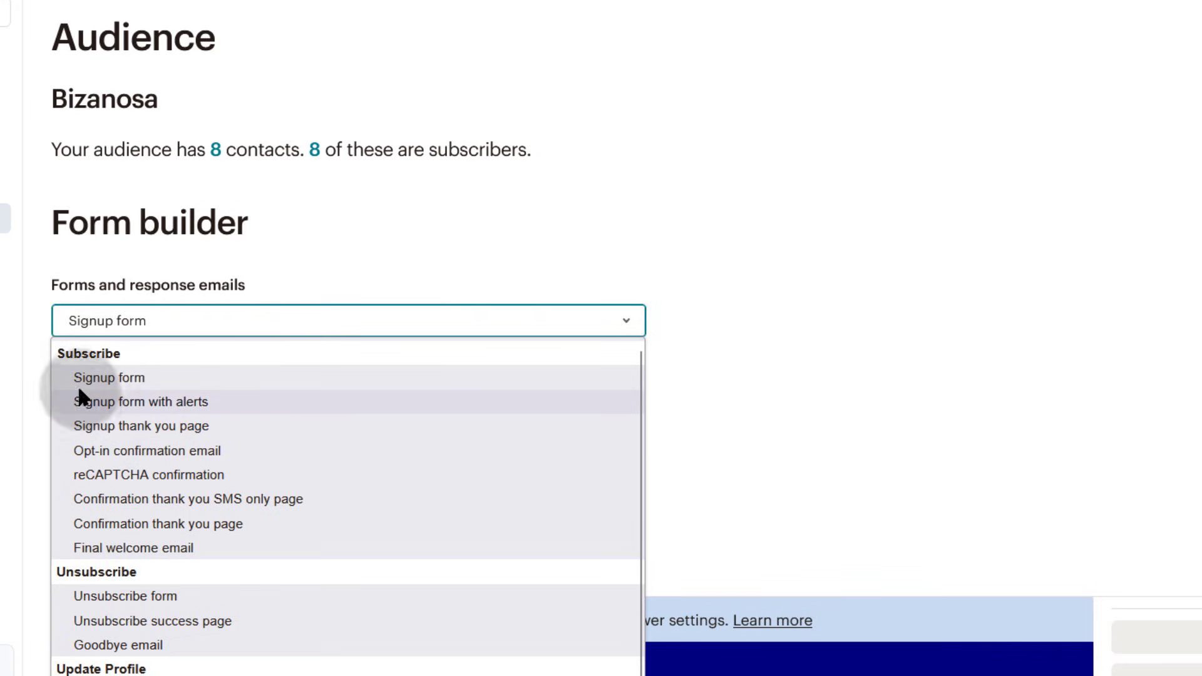
left_click(154, 525)
scroll(663, 465, "down", 8)
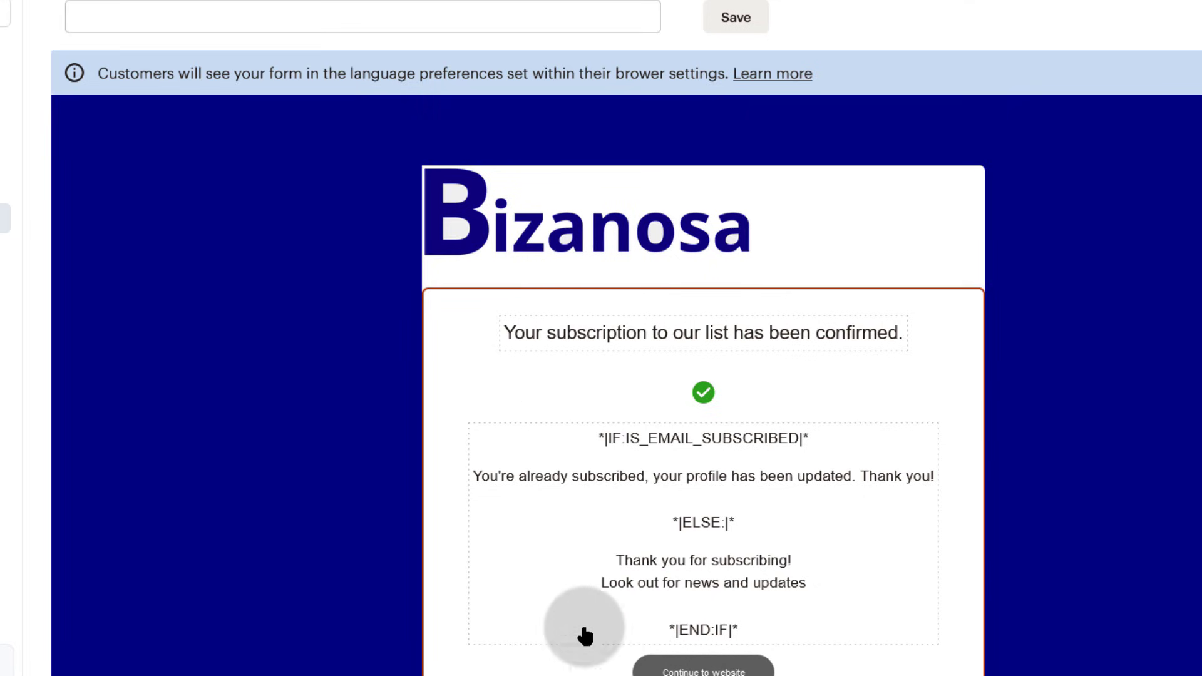
Switch the form builder to the Final welcome email and view its content.
scroll(470, 392, "up", 8)
left_click(489, 321)
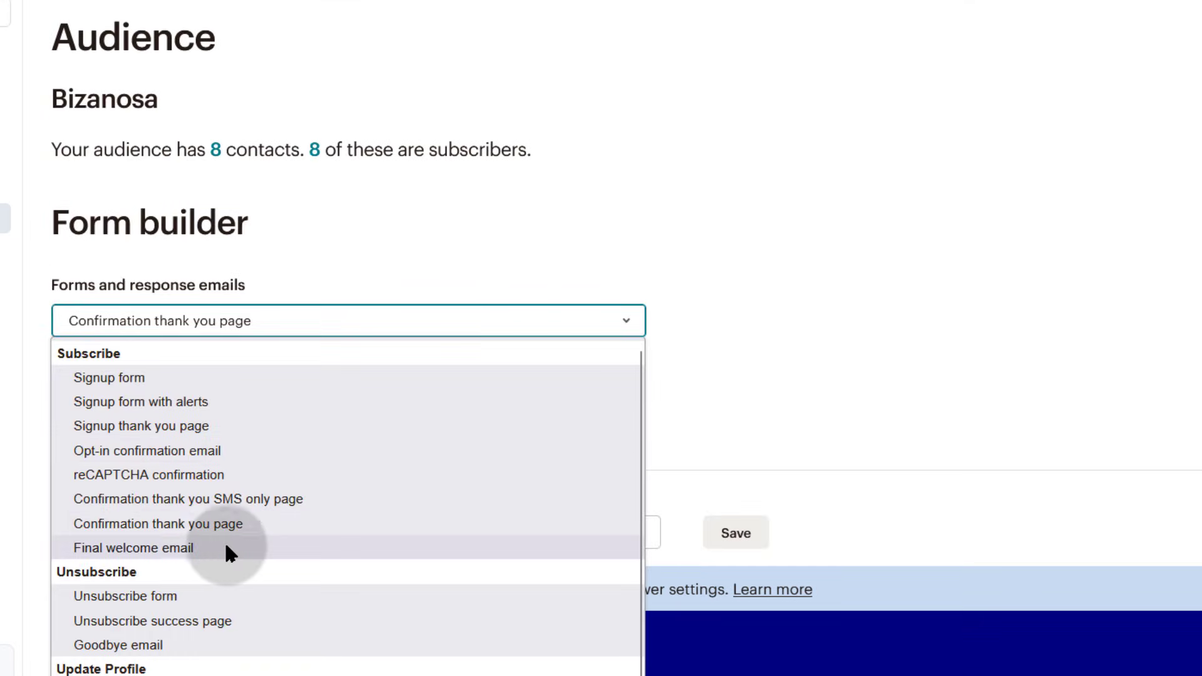
left_click(126, 551)
scroll(802, 577, "down", 10)
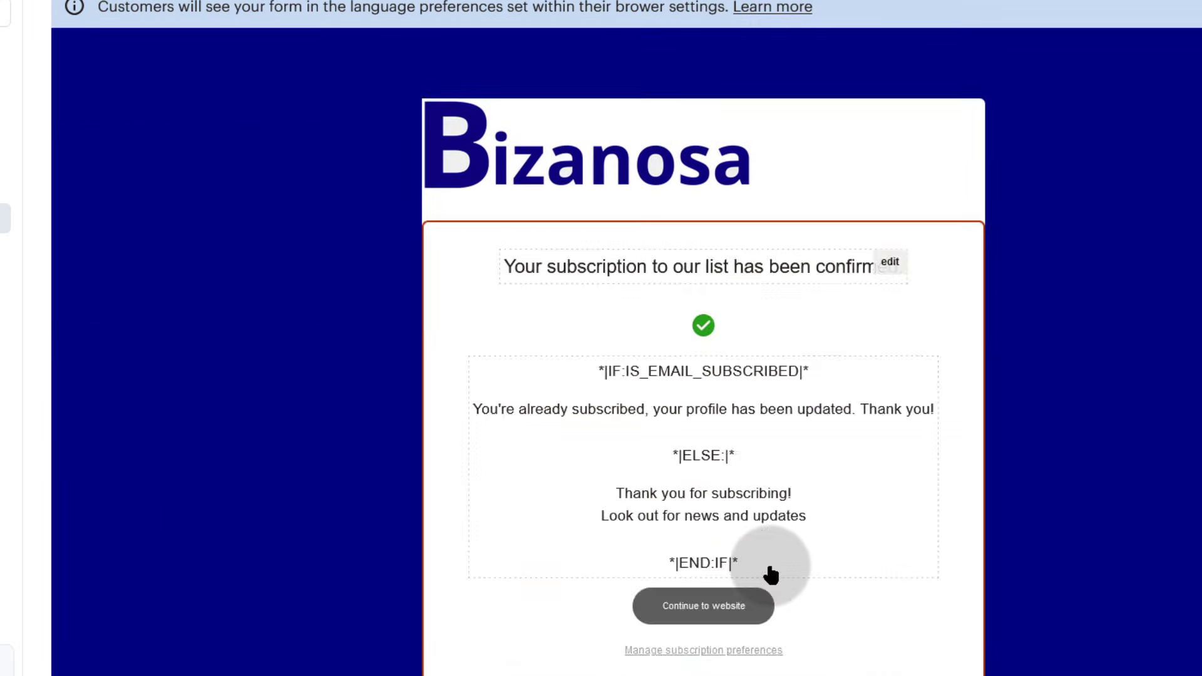
Return to the Confirmation thank you page and look over its redirect URL field and content.
scroll(490, 332, "up", 10)
left_click(489, 326)
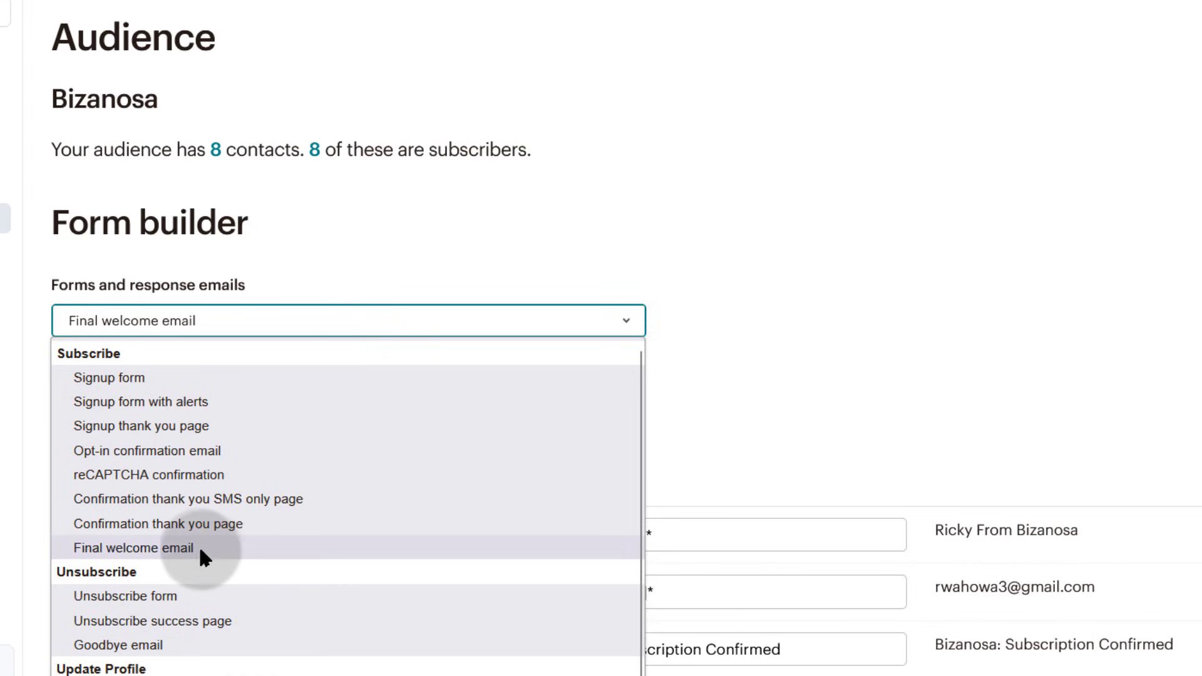
left_click(174, 524)
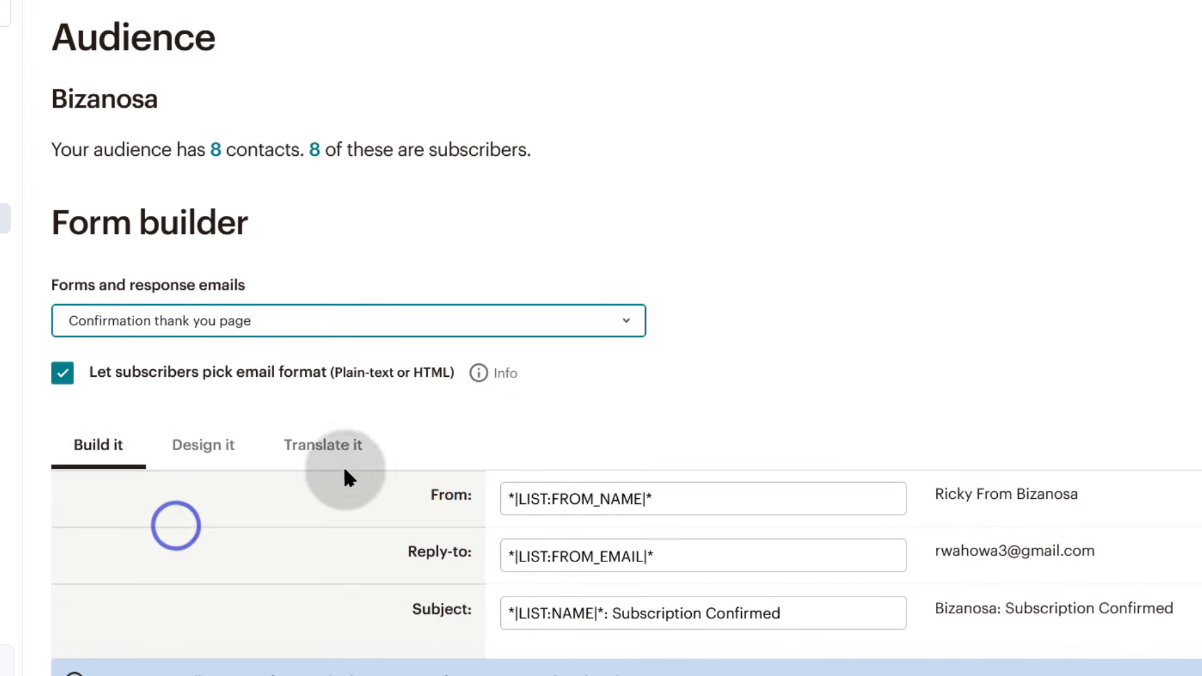
scroll(550, 466, "down", 10)
scroll(551, 448, "up", 10)
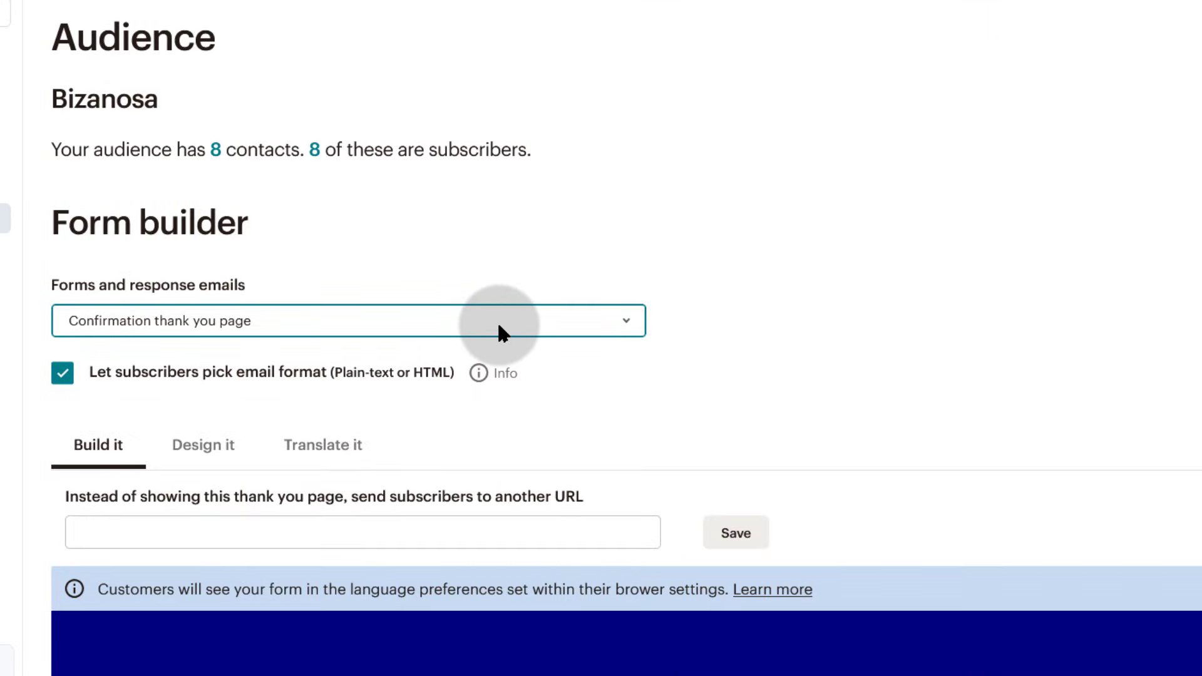
Switch the form builder to the Final welcome email and review its confirmation text, submitted-information fields and unsubscribe section.
left_click(353, 321)
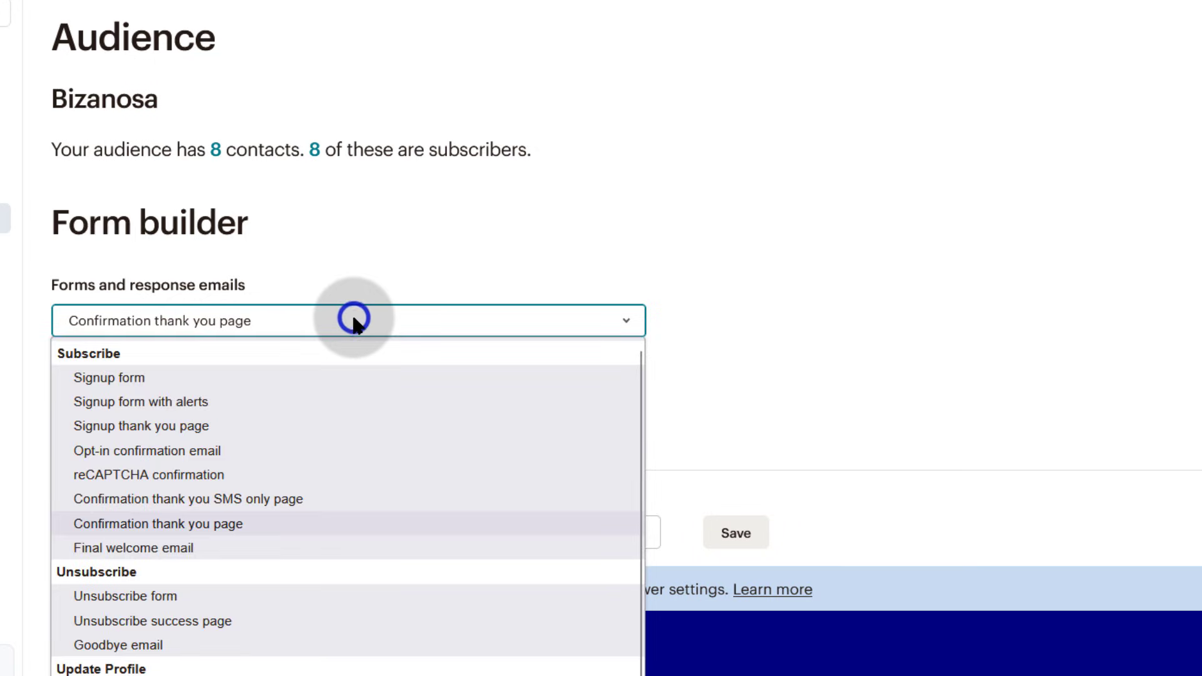
left_click(354, 321)
left_click(354, 320)
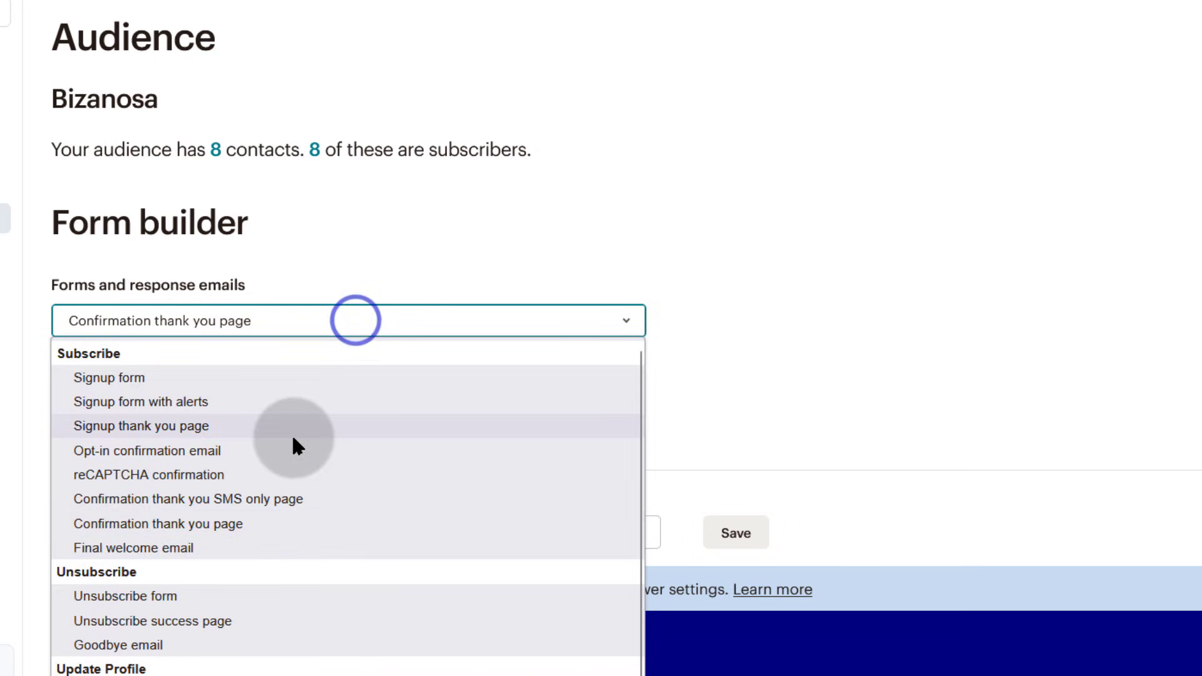
left_click(133, 540)
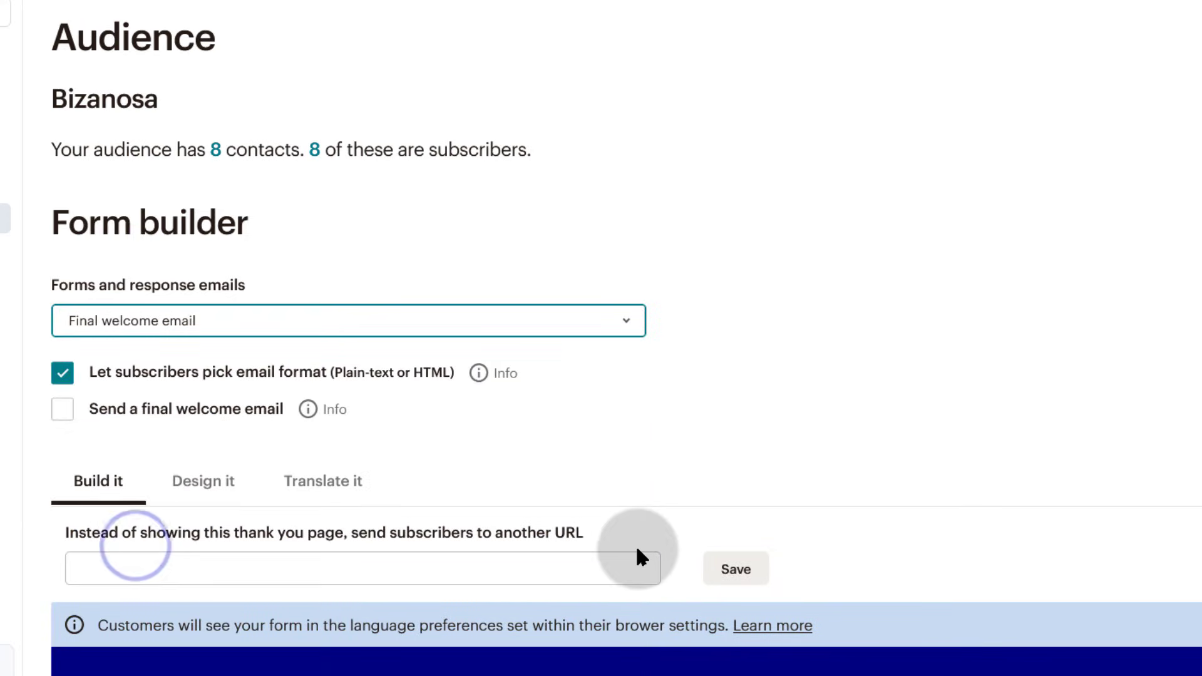
scroll(548, 318, "down", 10)
triple_click(551, 299)
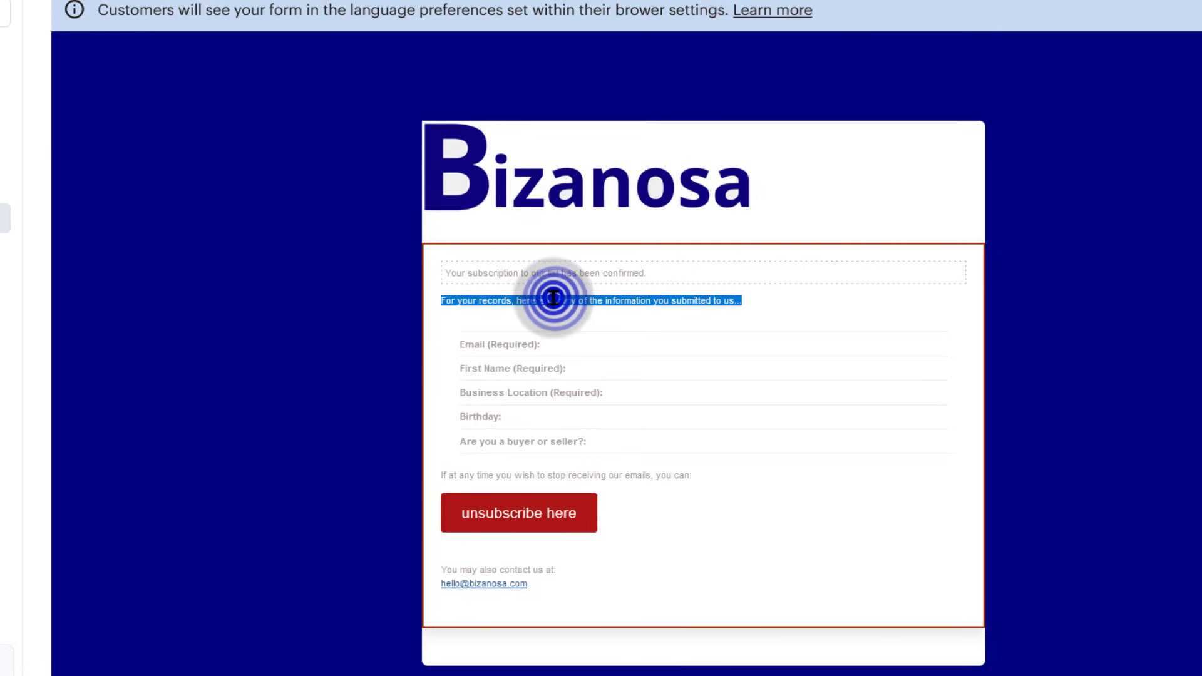
triple_click(501, 299)
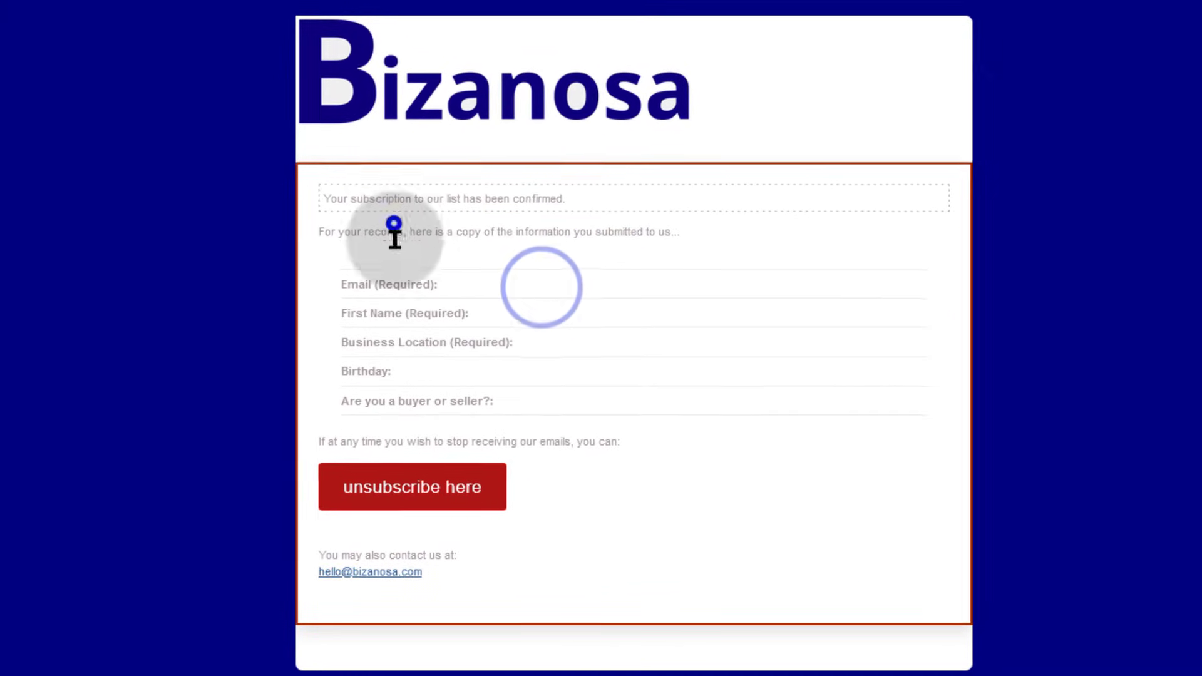
left_click_drag(467, 280, 500, 435)
left_click(611, 475)
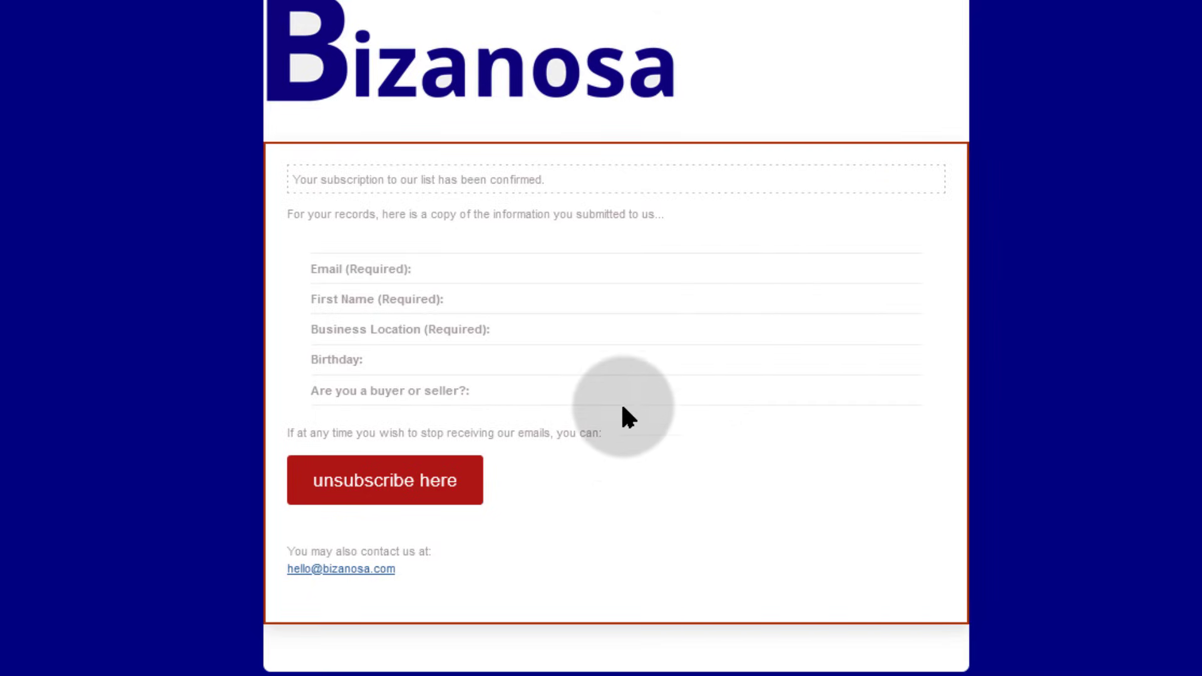
Open the welcome email's subscription-confirmed message for editing and add the line "Here is your coupon code:" below it, with its spelling corrected.
mouse_move(585, 193)
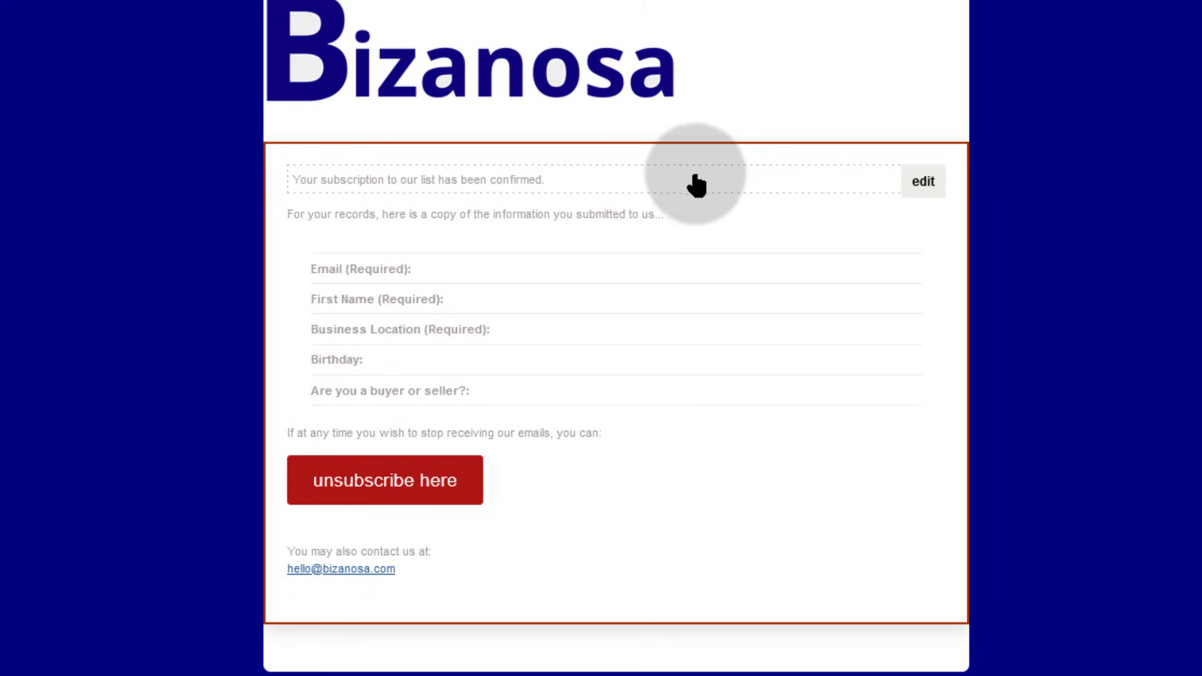
left_click(925, 183)
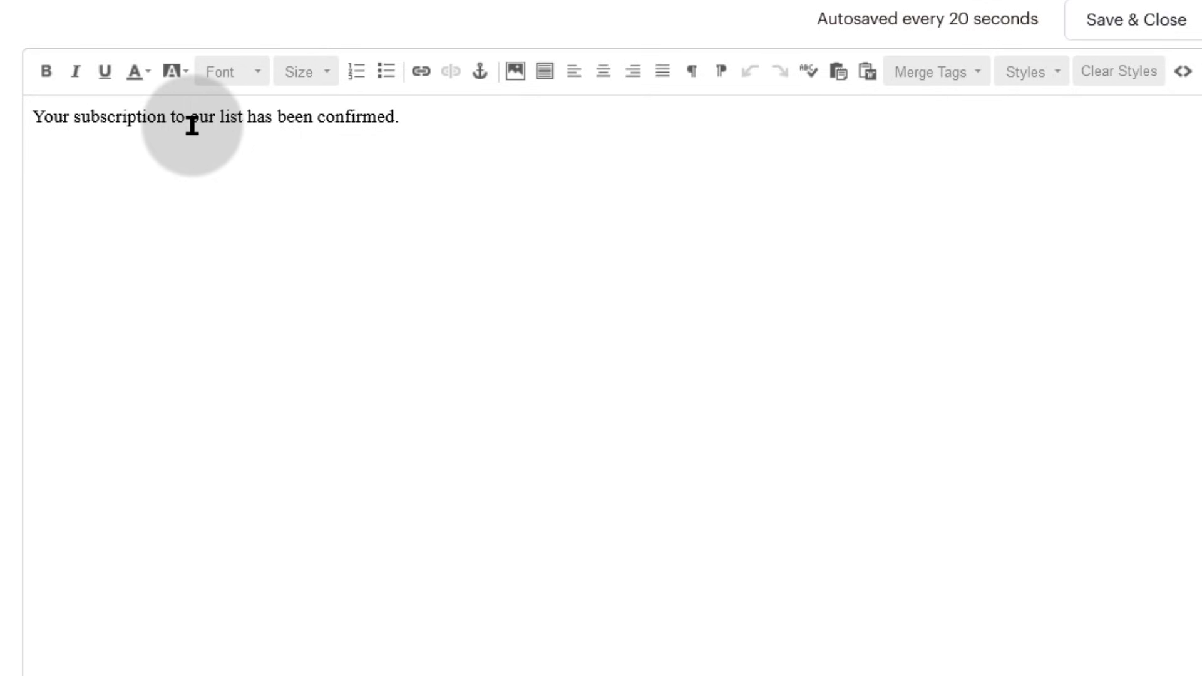
left_click(435, 122)
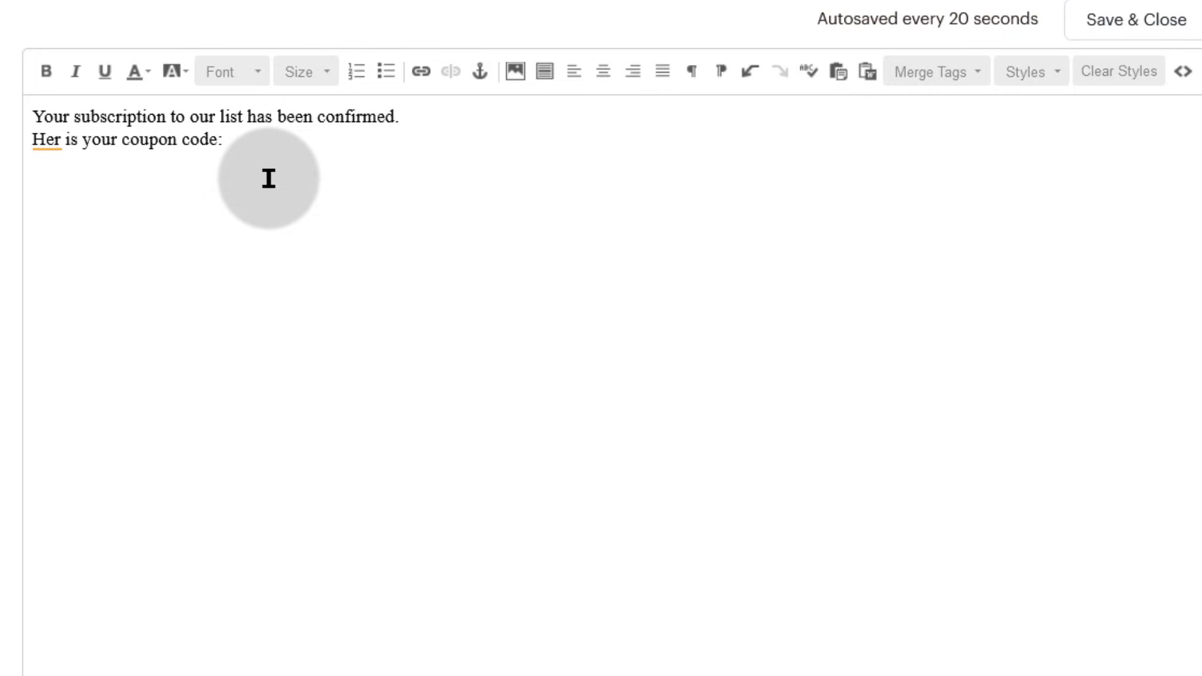
left_click(47, 139)
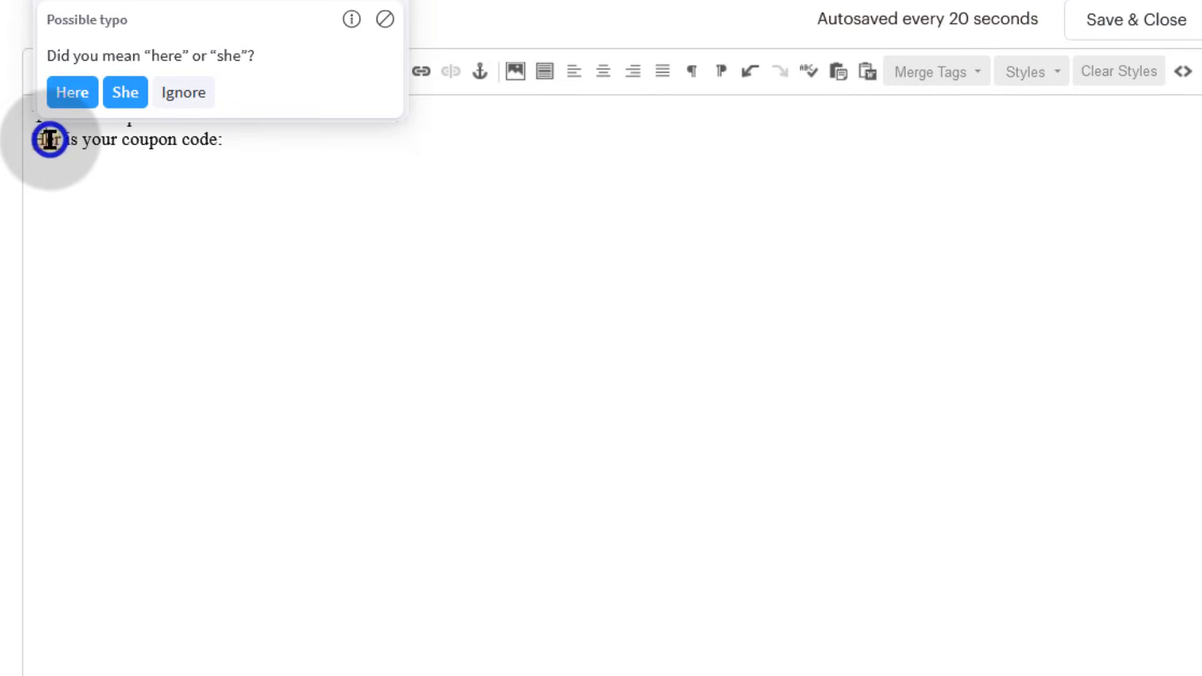
left_click(84, 98)
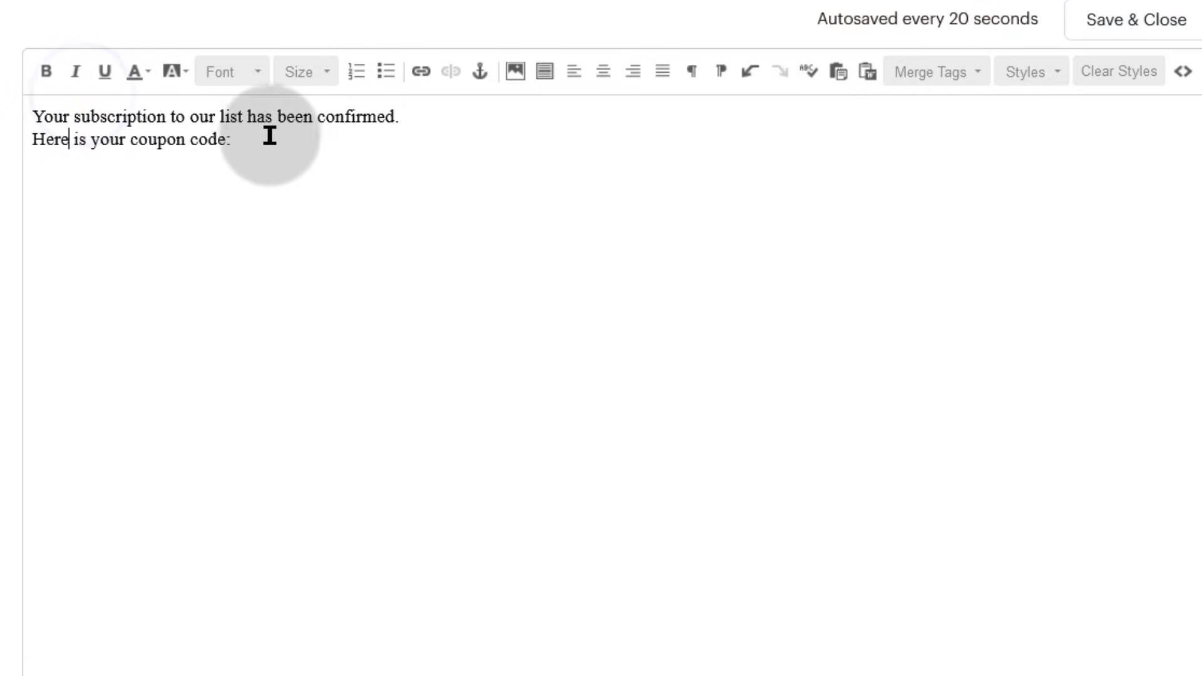
Add the coupon code BIZANOSA at font size 24 and place it on the same line as "Here is your coupon code:".
left_click(45, 181)
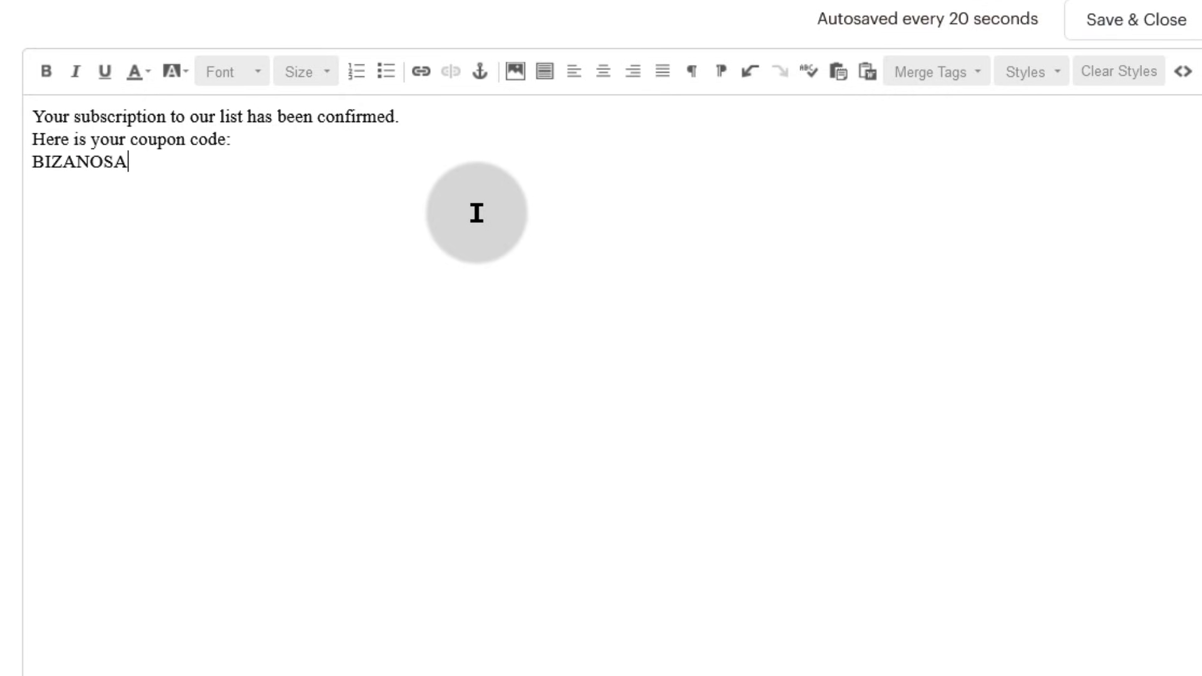
double_click(71, 162)
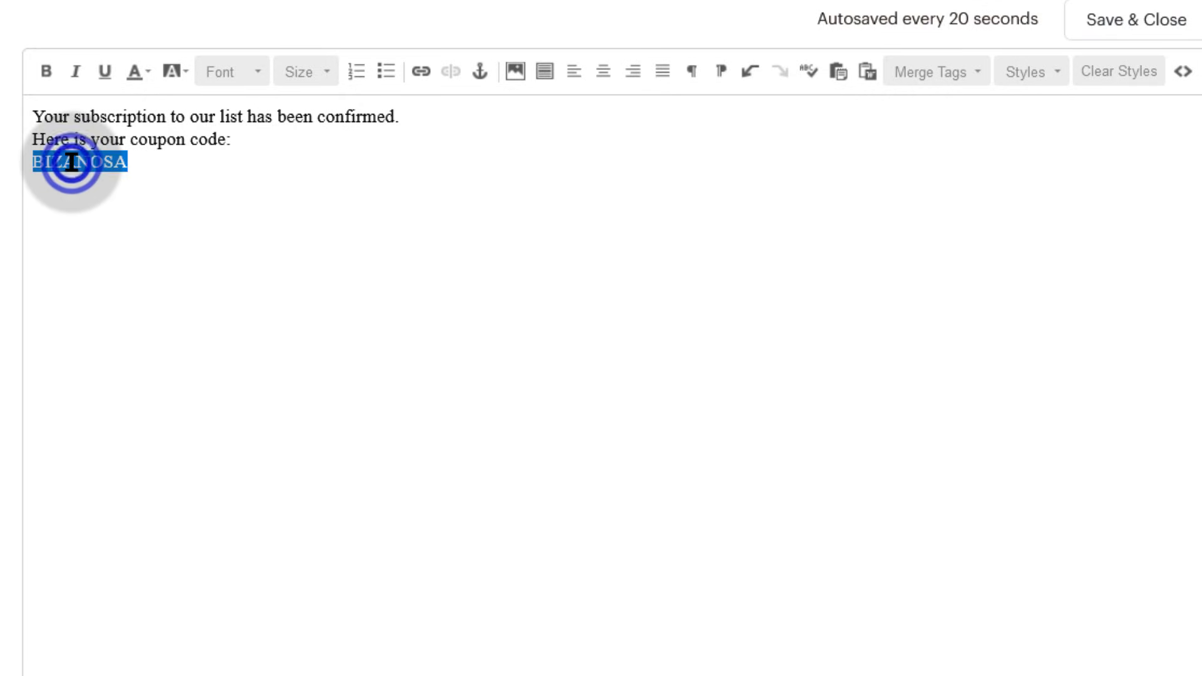
left_click(315, 71)
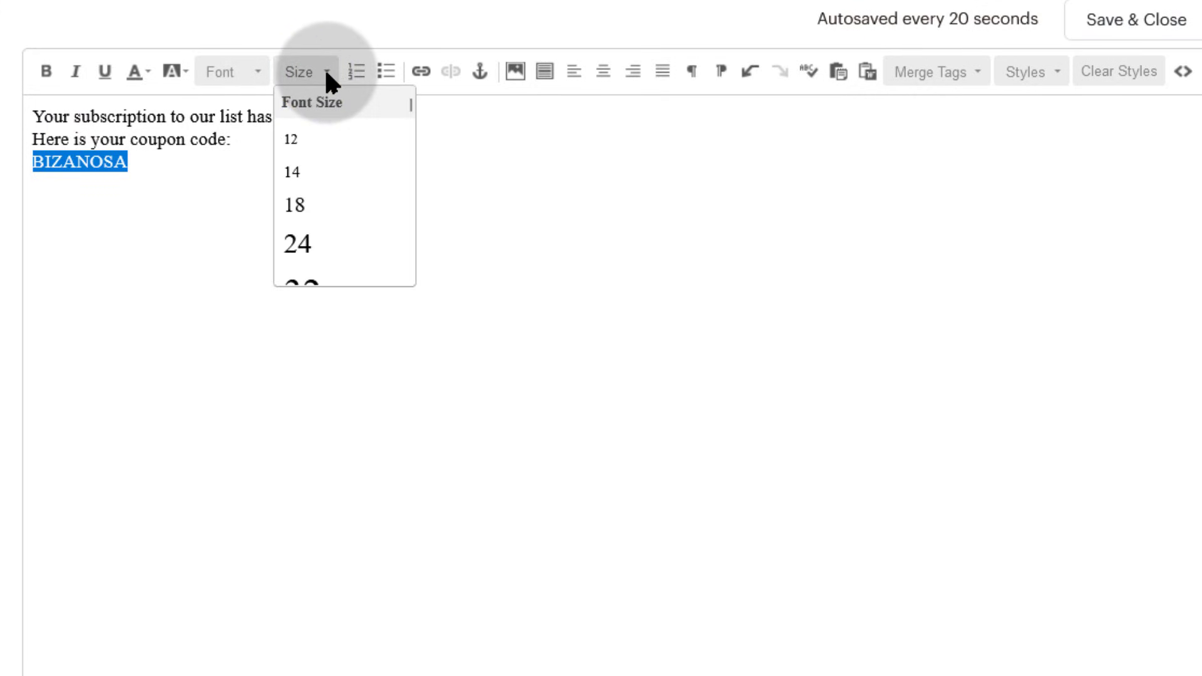
left_click(314, 245)
left_click(199, 168)
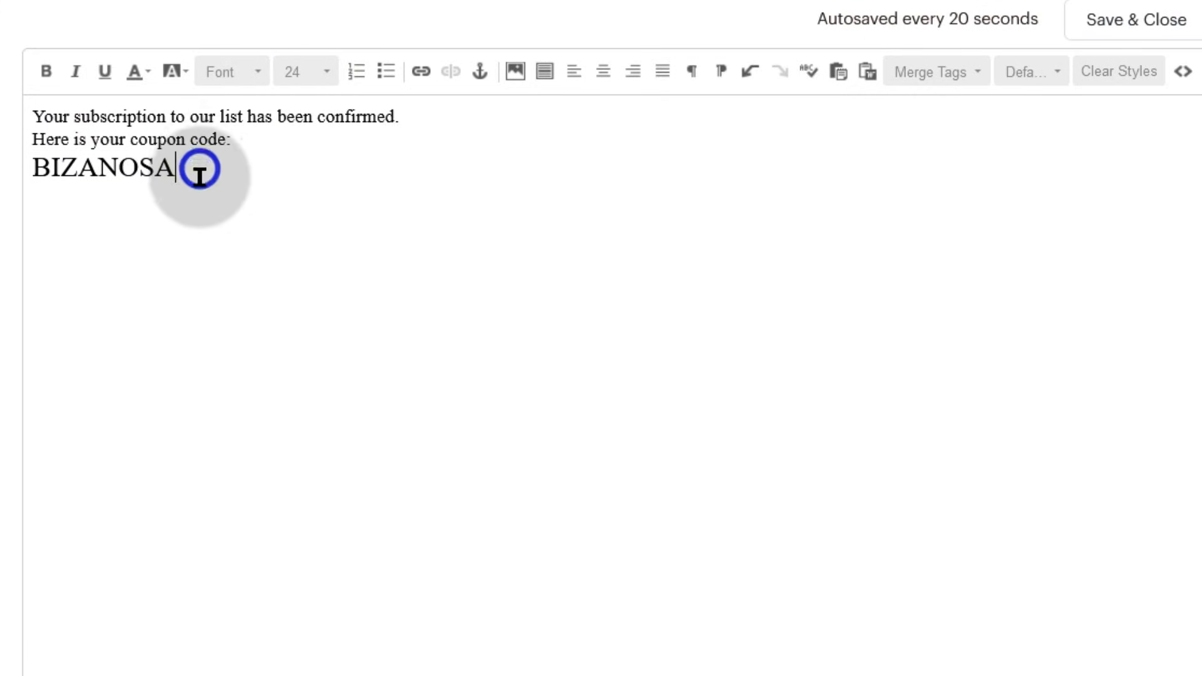
left_click(242, 139)
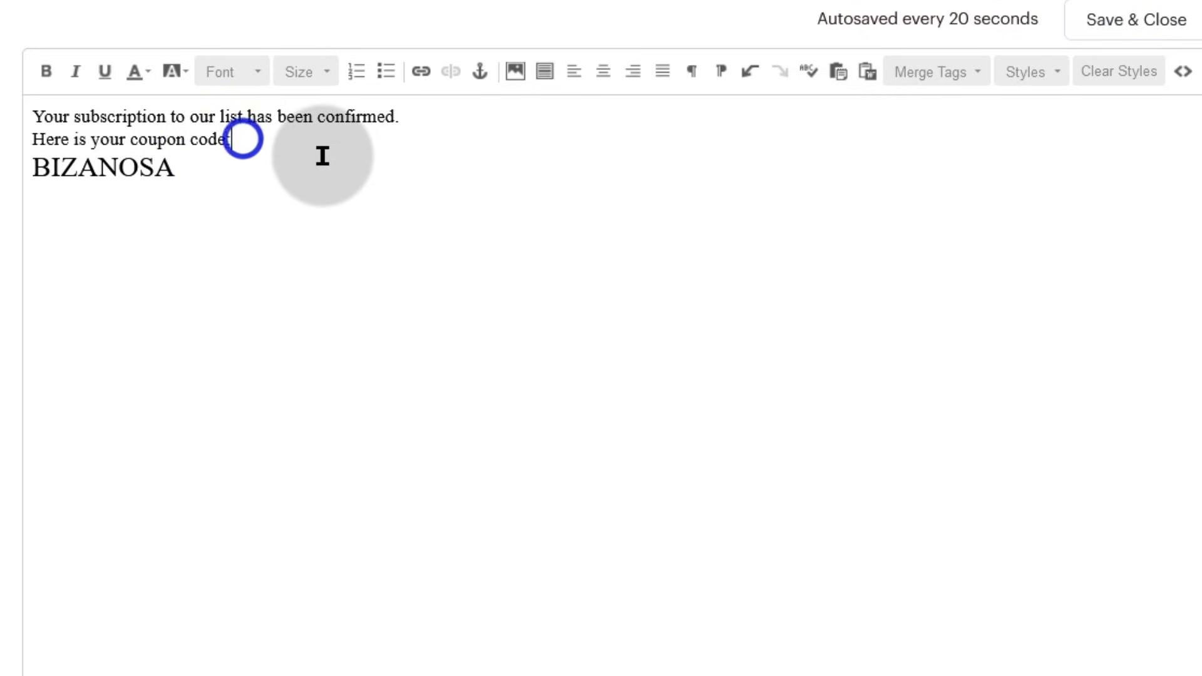
key("Delete")
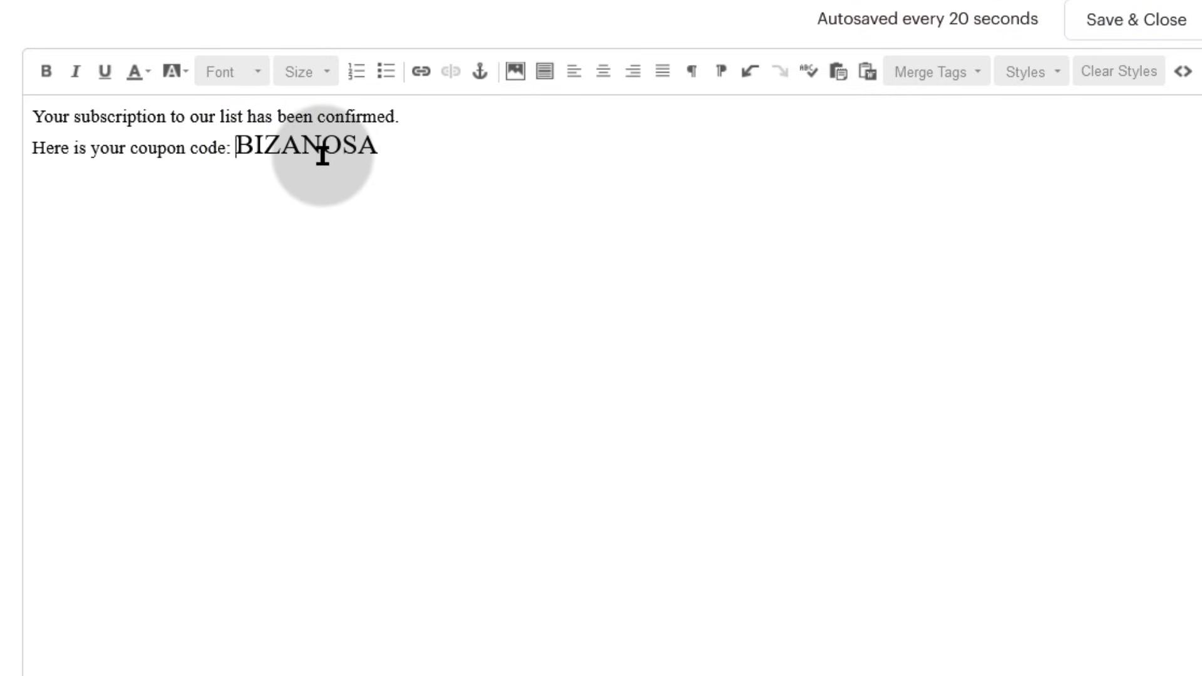
Add the line "You can paste it on your checkout page." below the coupon code and set it to the default font size.
key("Return")
type("You can paste it on")
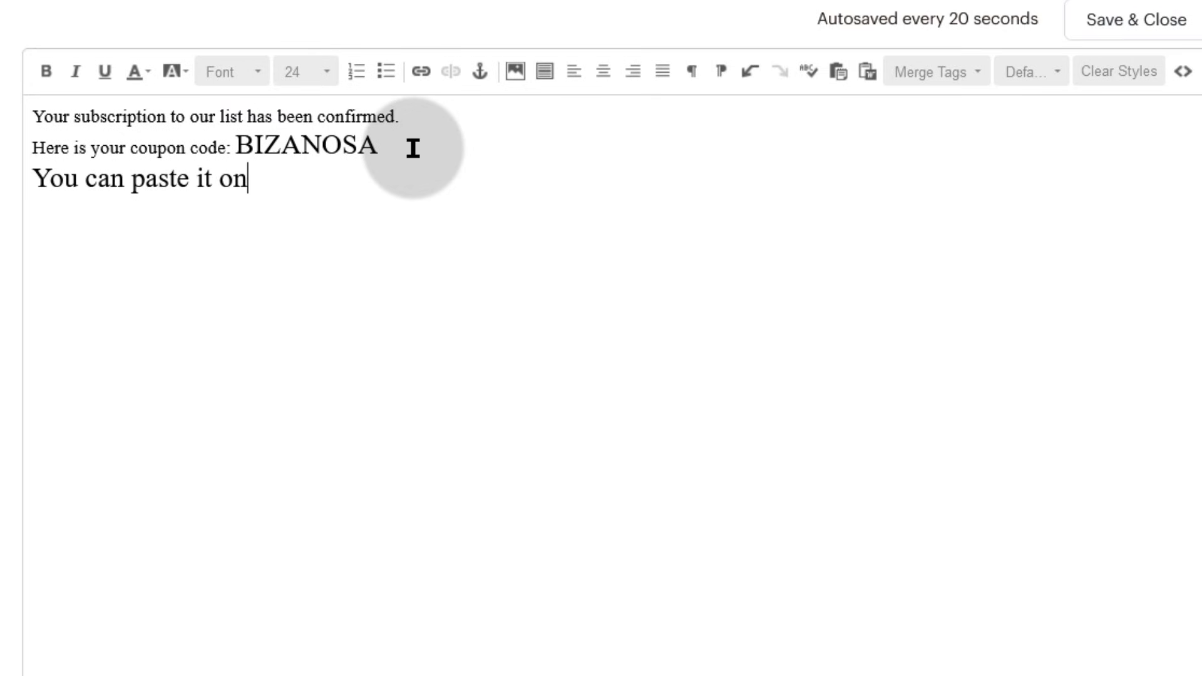
type(" your checkout page.")
triple_click(263, 177)
left_click(315, 70)
scroll(343, 188, "up", 5)
left_click(357, 177)
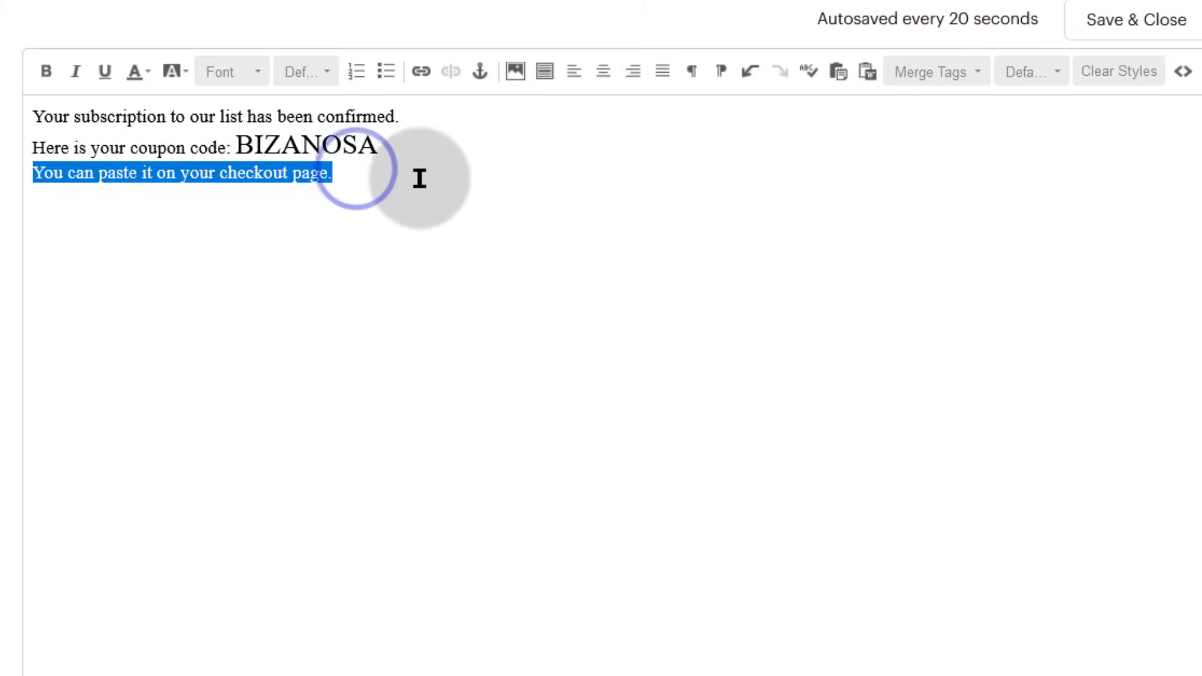
Add the line "Also download my free e-book here." below the checkout sentence, with its spelling mistakes corrected.
left_click(365, 187)
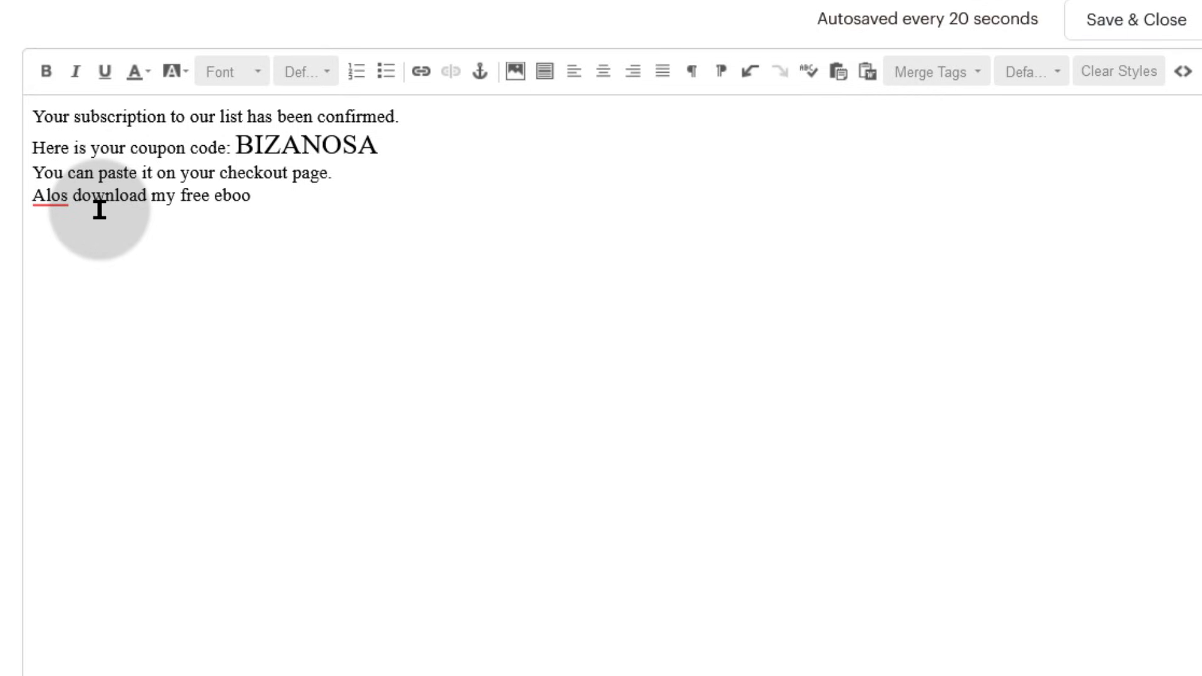
left_click(49, 188)
left_click(75, 149)
left_click(236, 197)
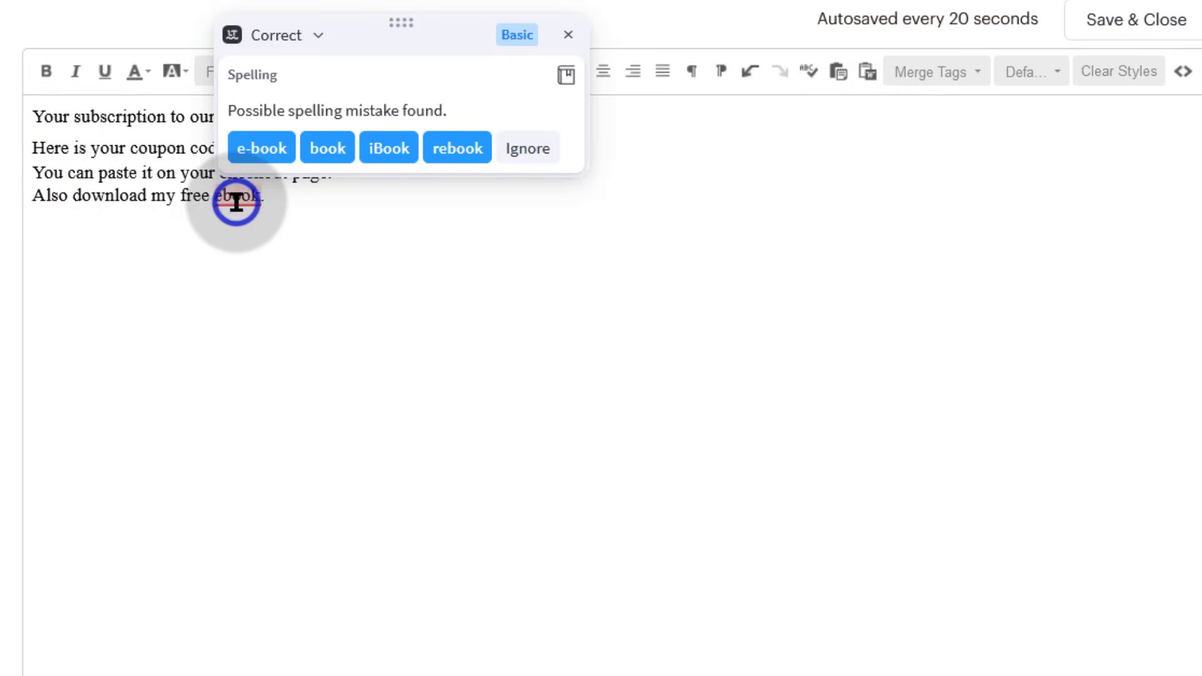
left_click(246, 150)
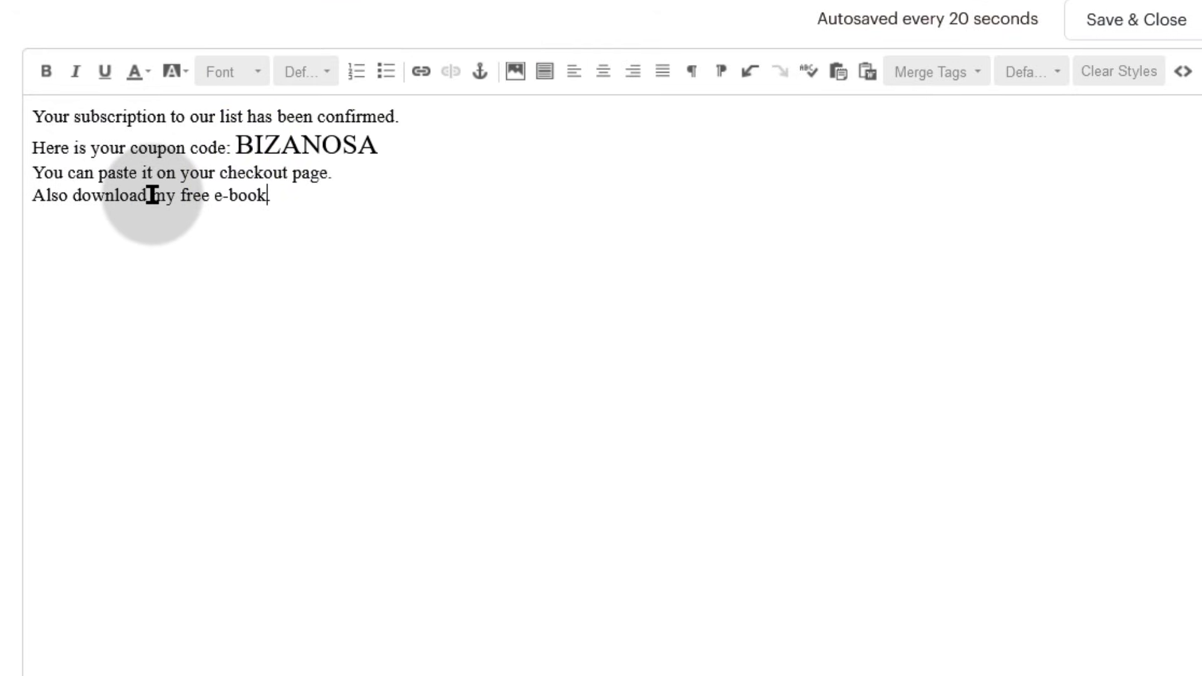
type("here.")
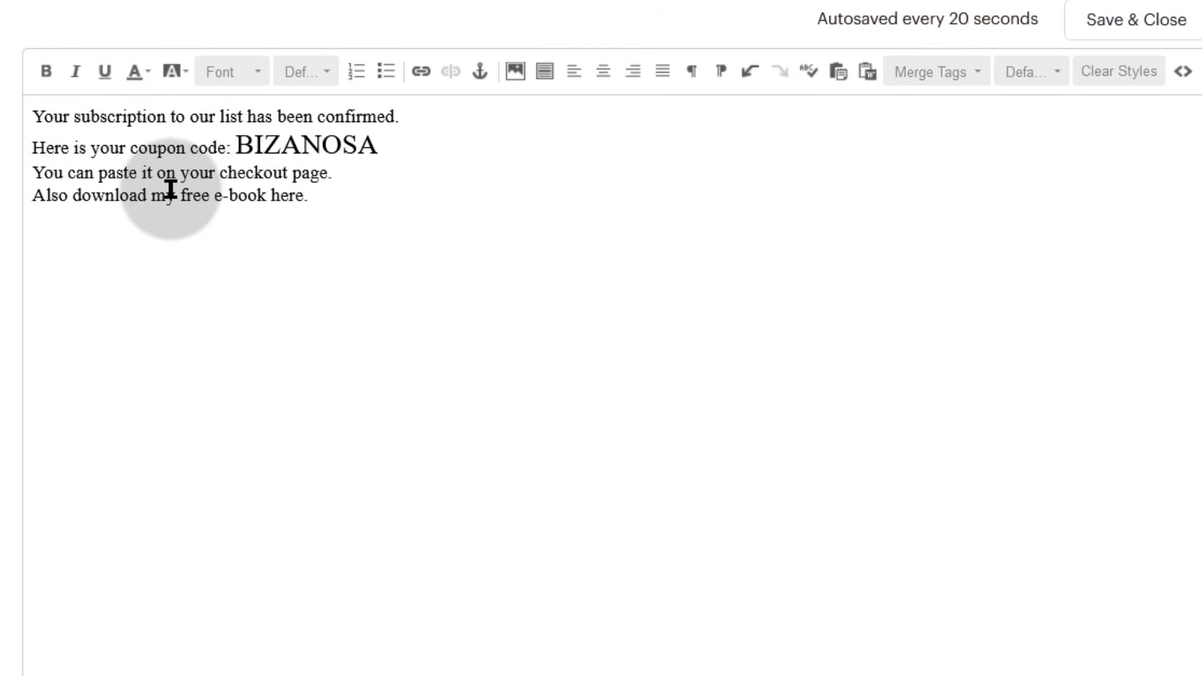
Insert a file link for the words "free e-book here", using the first file in the pdf folder, logos.pdf.
left_click_drag(182, 196, 305, 193)
left_click(421, 70)
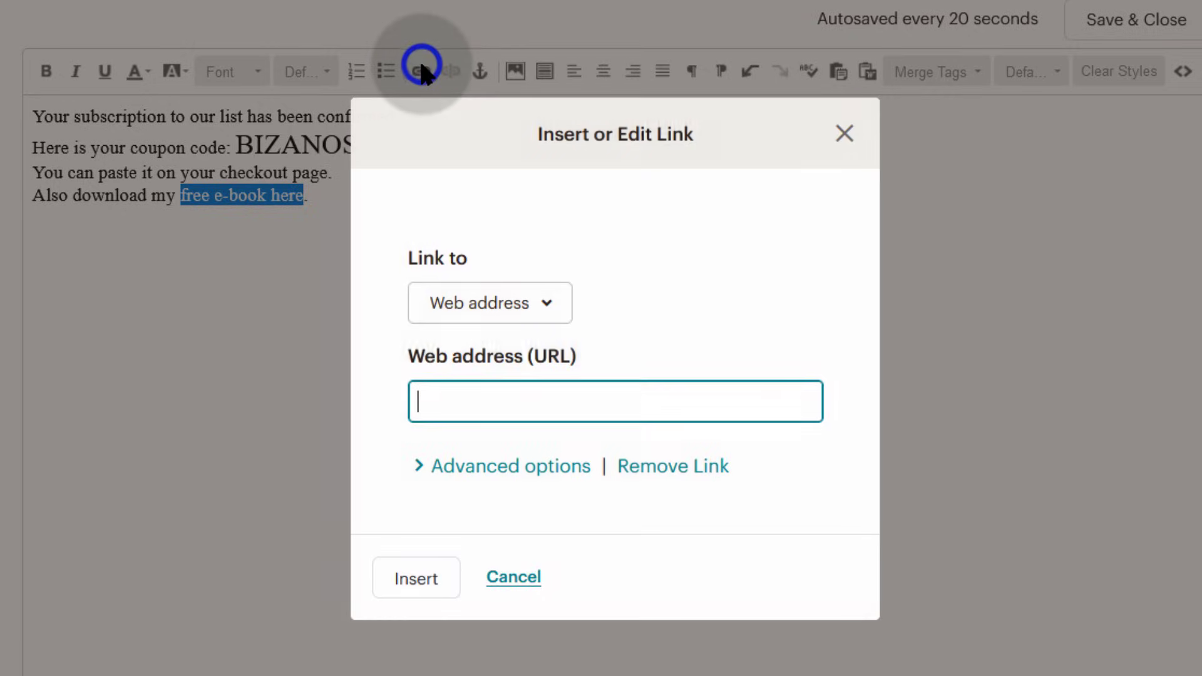
left_click(524, 307)
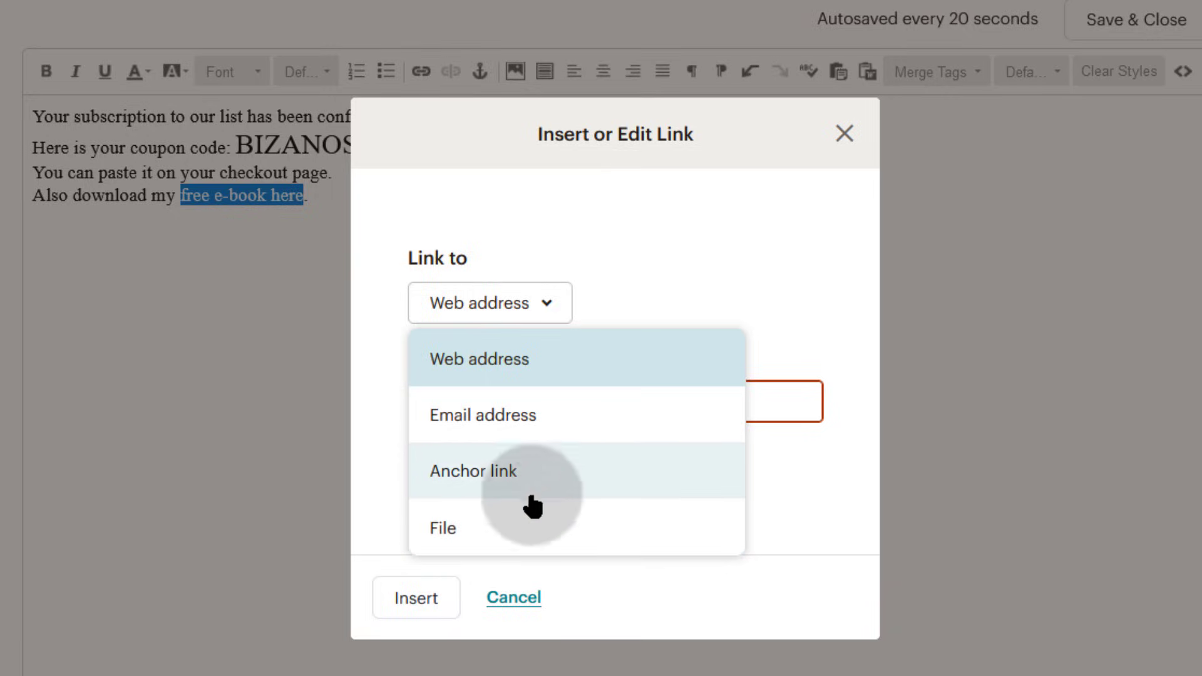
left_click(481, 529)
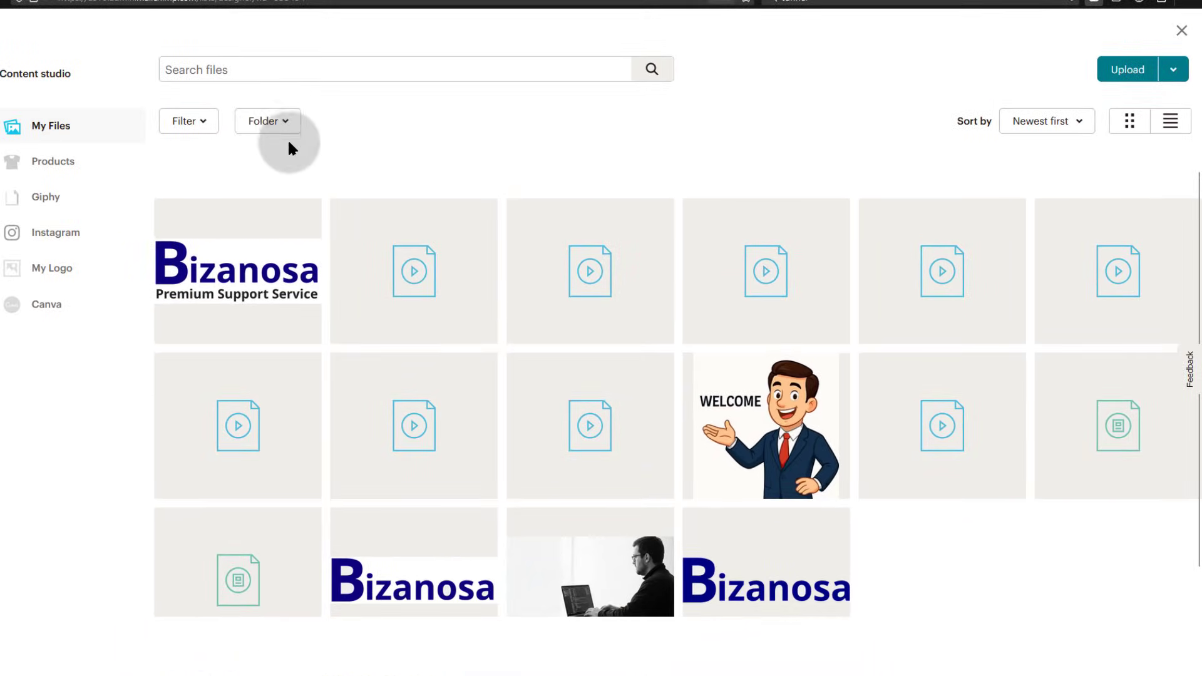
left_click(287, 121)
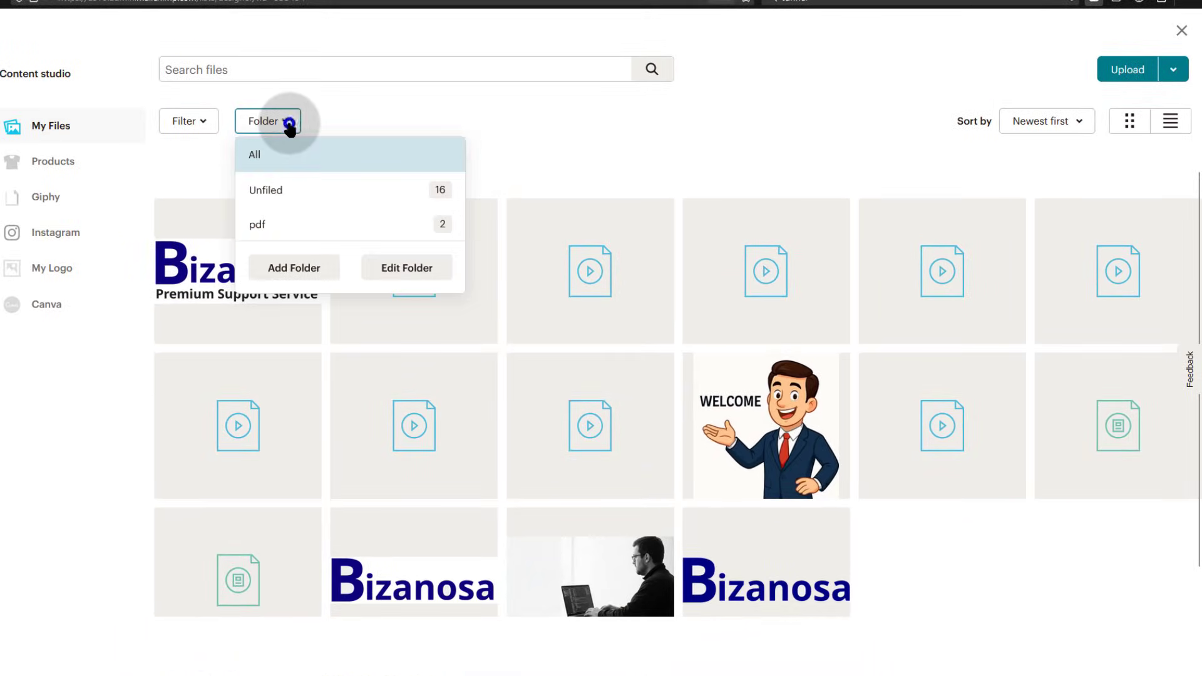
left_click(269, 225)
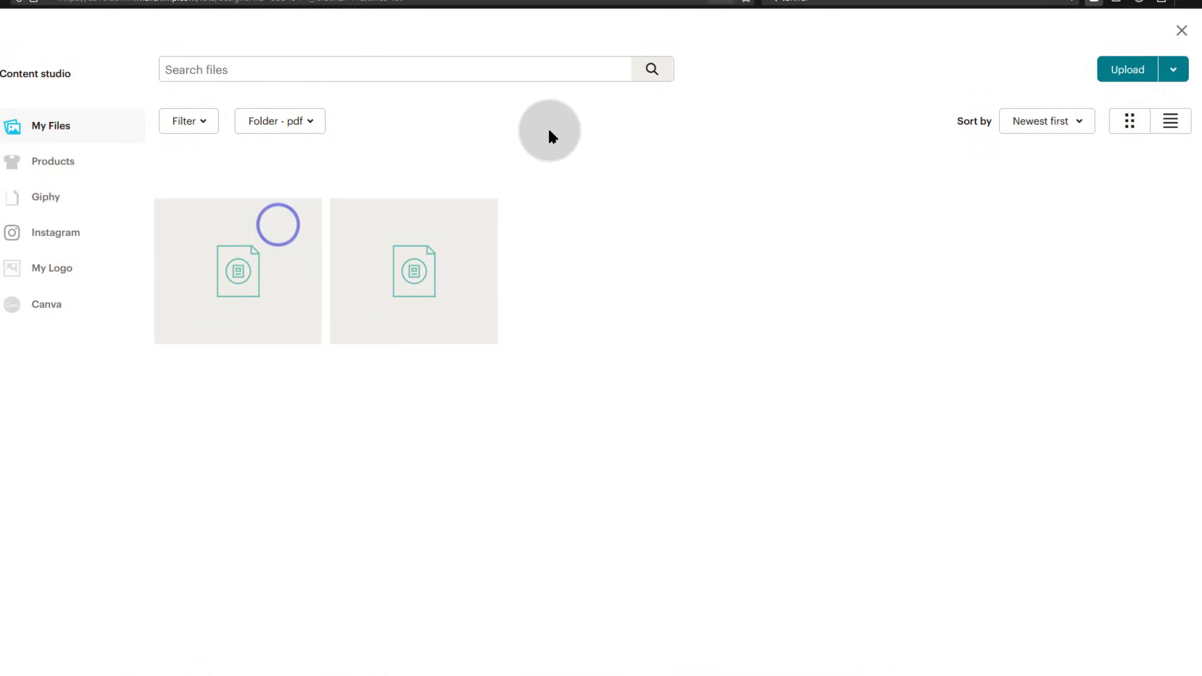
left_click(234, 275)
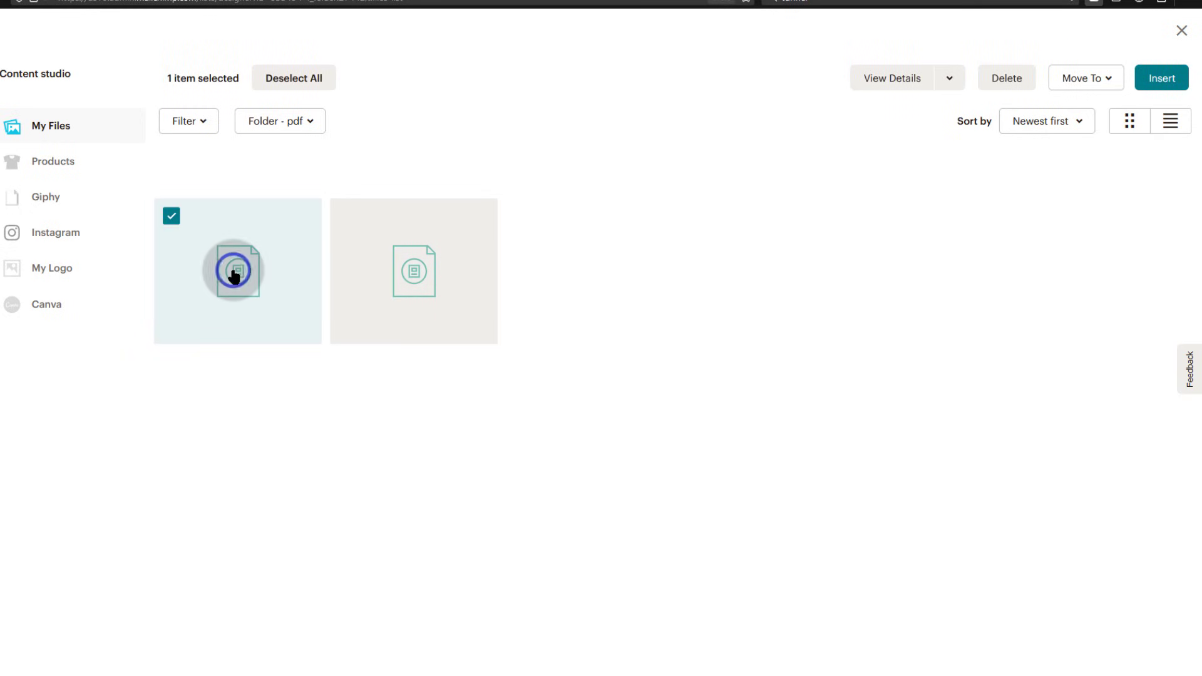
left_click(1162, 78)
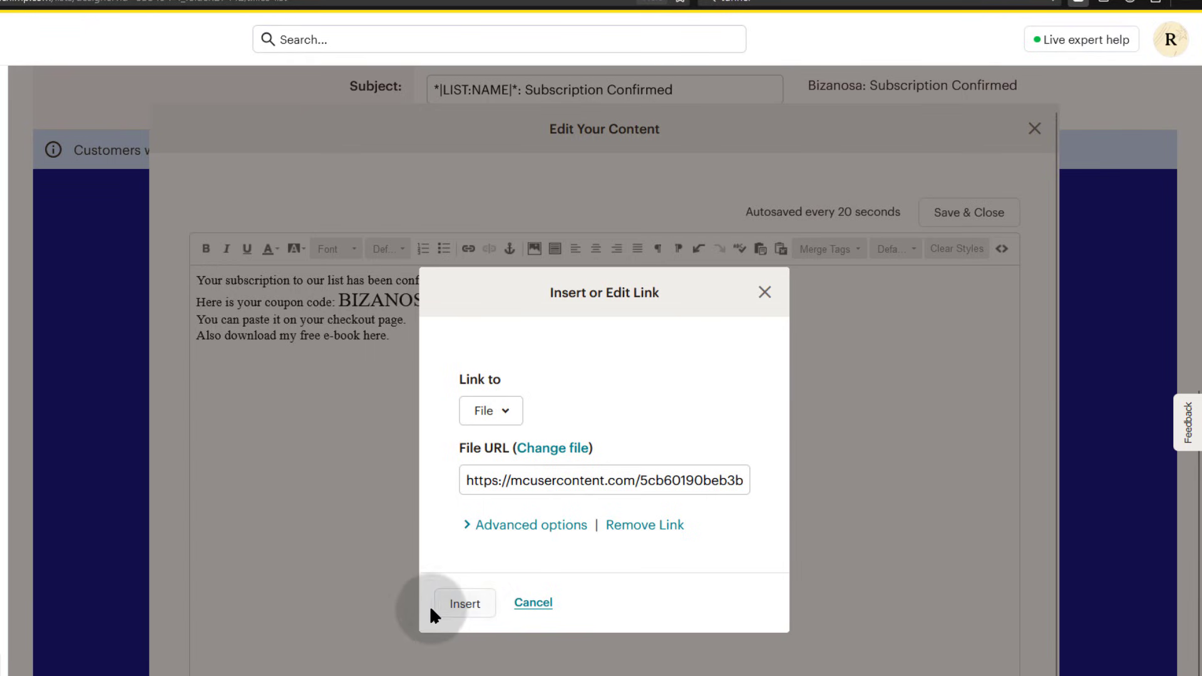
left_click(469, 604)
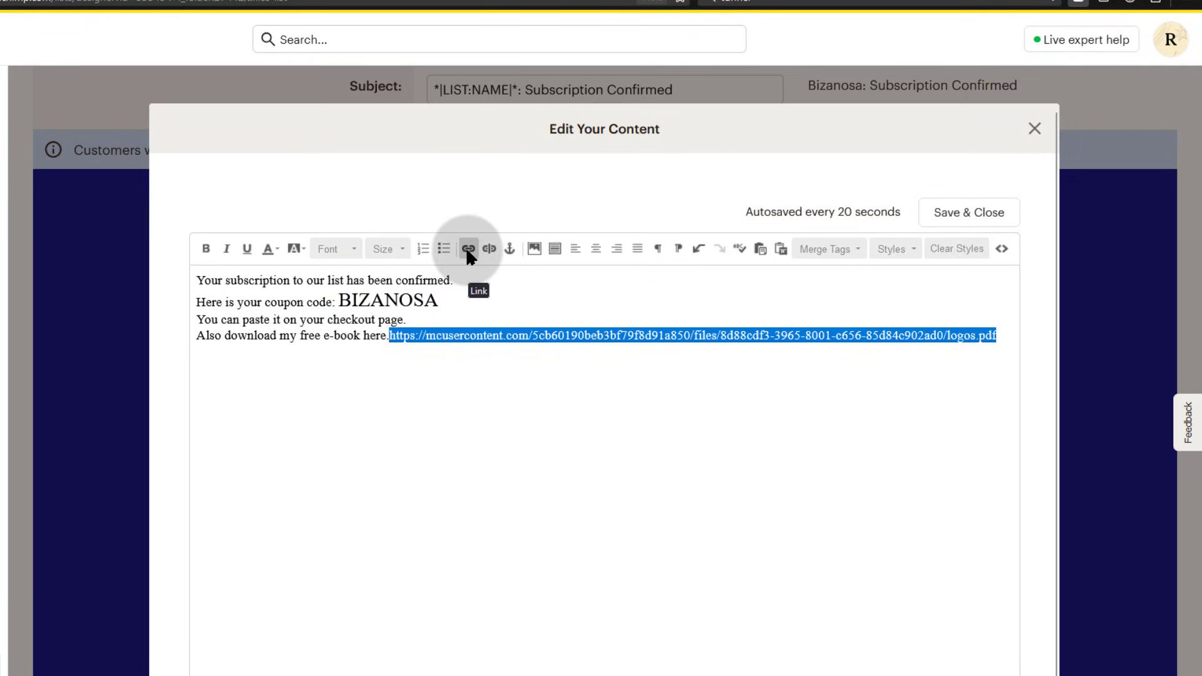
Copy the inserted logos.pdf URL and link the words "free e-book here" to it as a web address.
right_click(463, 352)
left_click(497, 498)
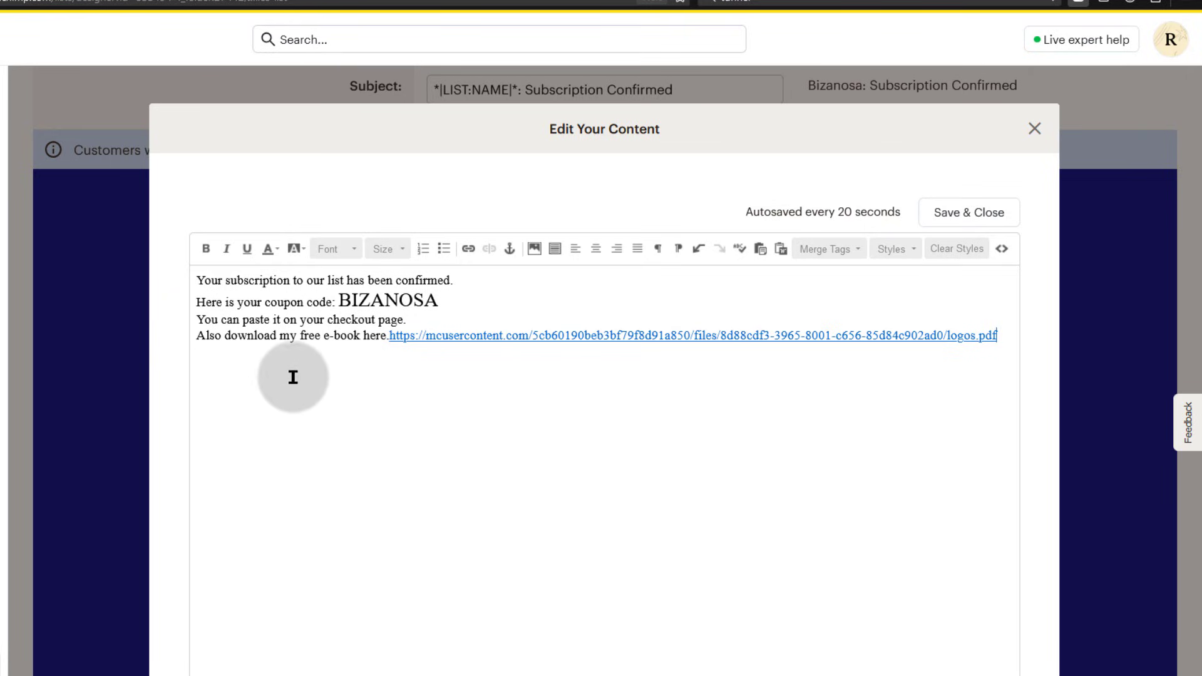
left_click_drag(298, 336, 386, 337)
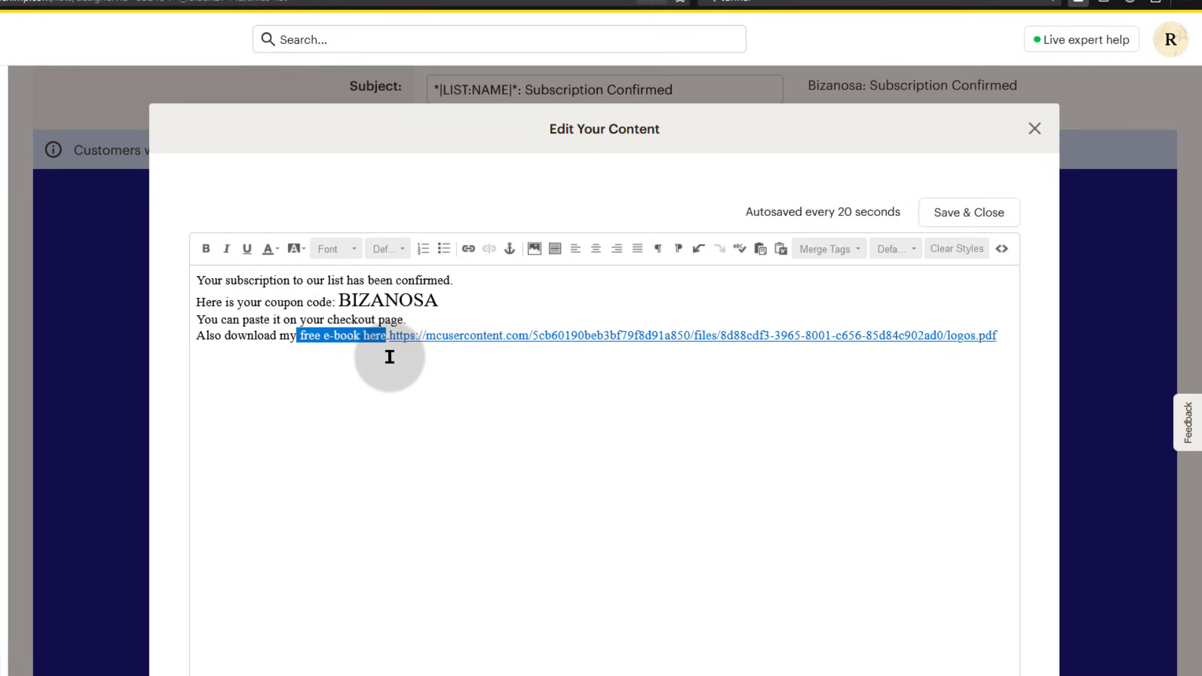
left_click(468, 248)
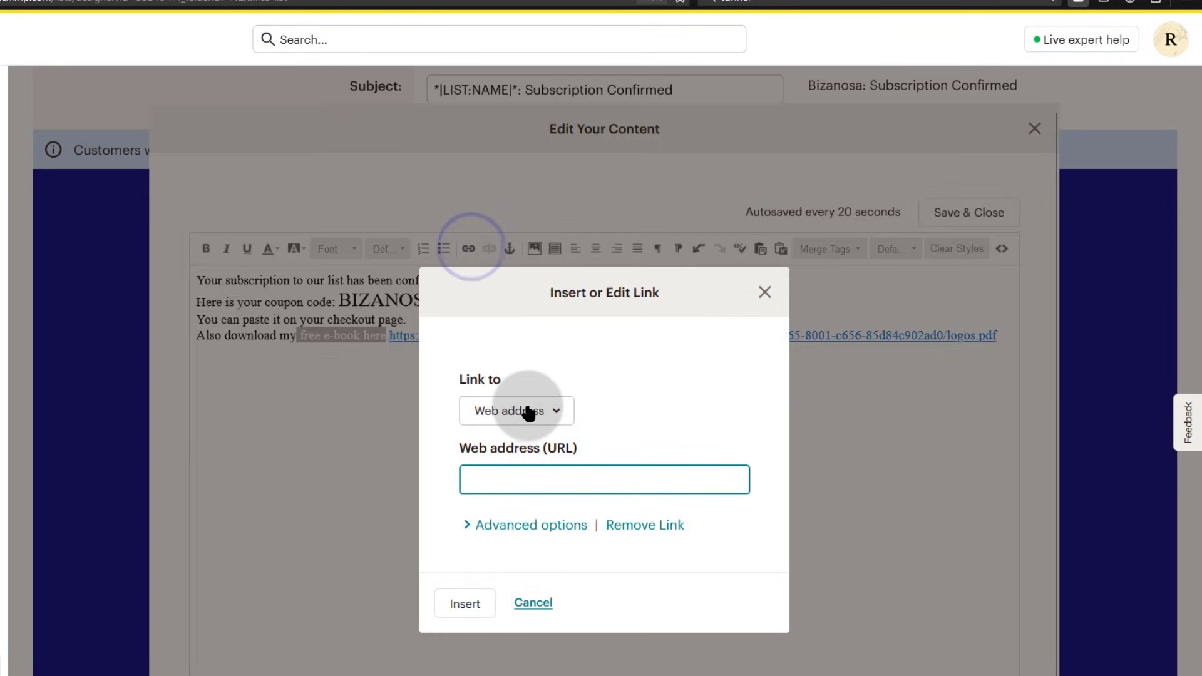
left_click(491, 474)
right_click(491, 474)
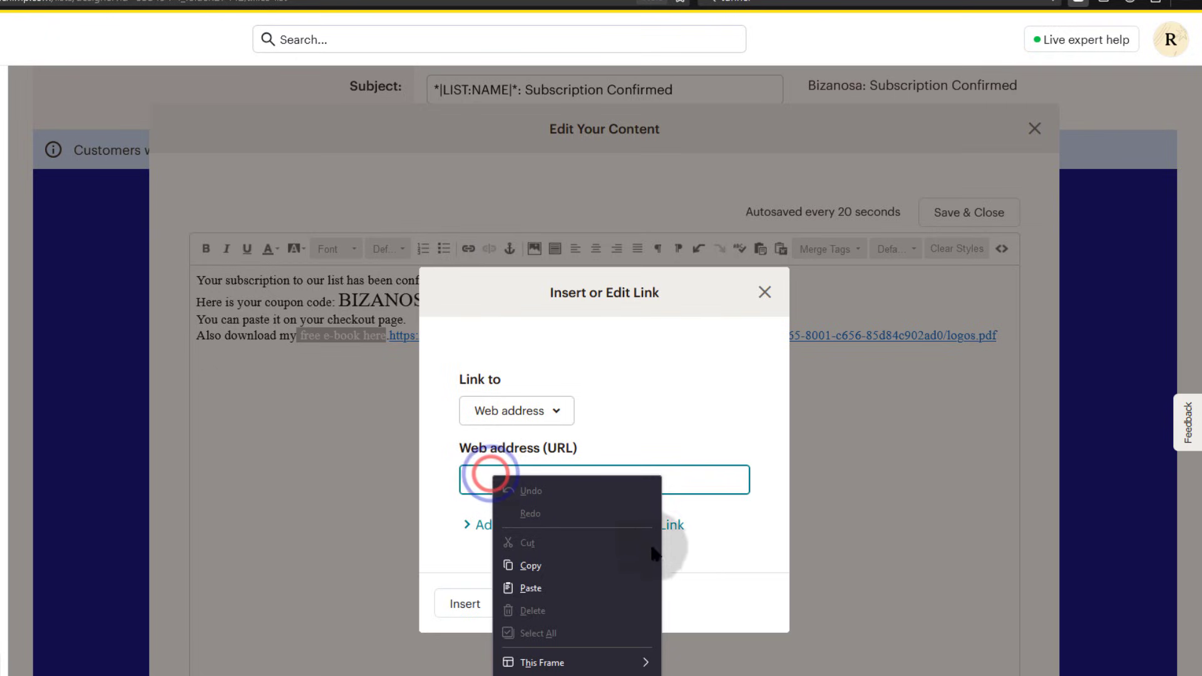
left_click(567, 584)
left_click(463, 605)
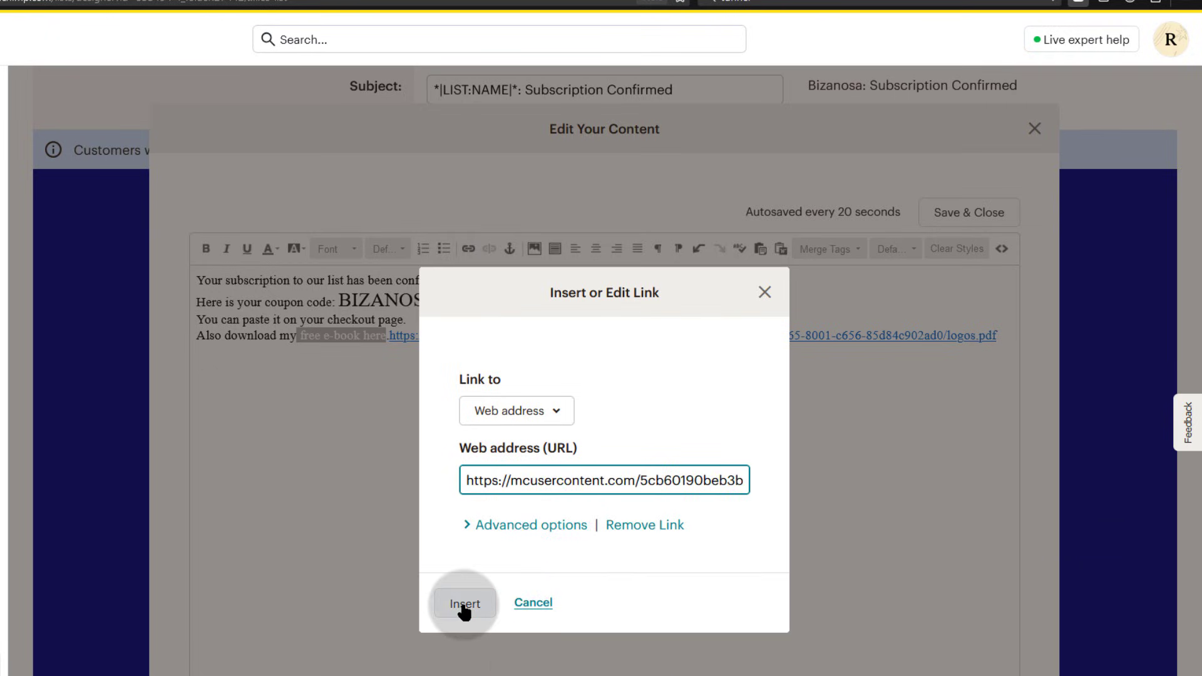
left_click(327, 416)
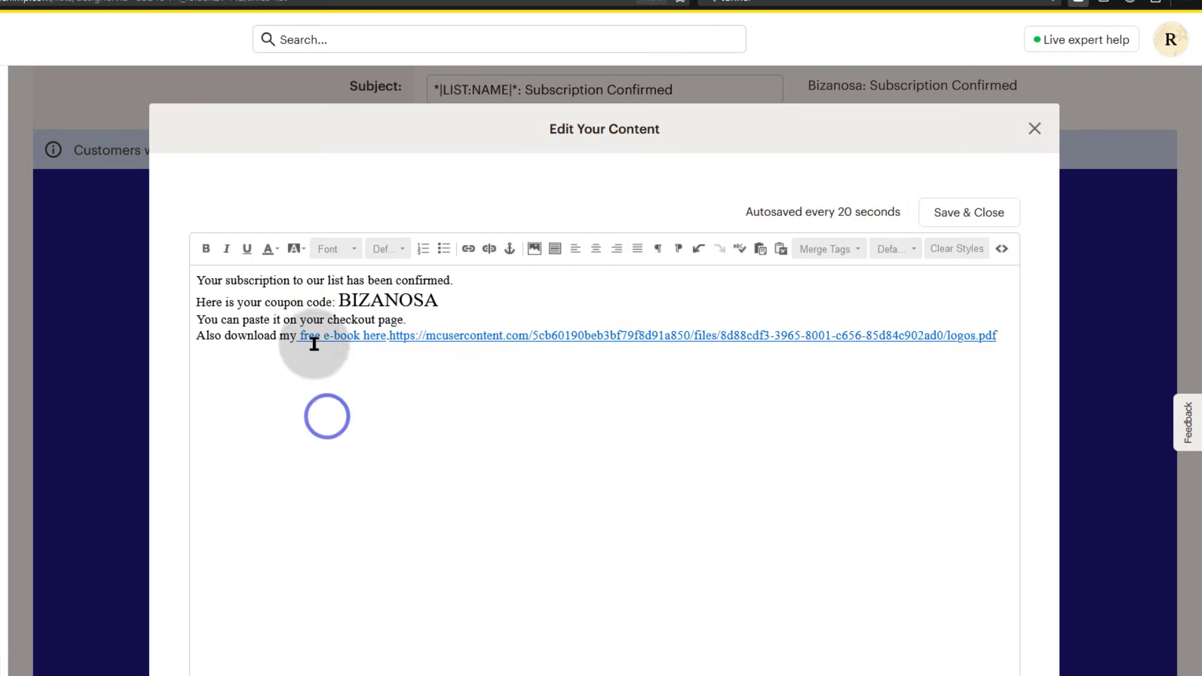
Insert a space before the logos.pdf URL, then save and close the welcome email content.
left_click(397, 336)
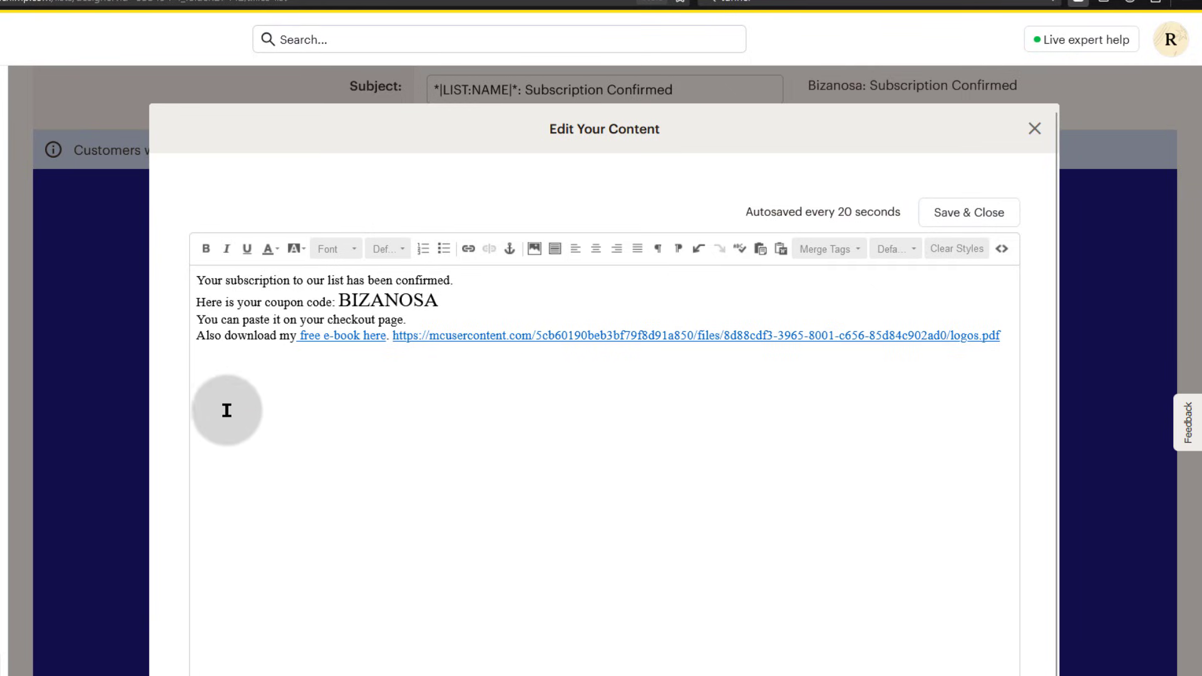
left_click(979, 213)
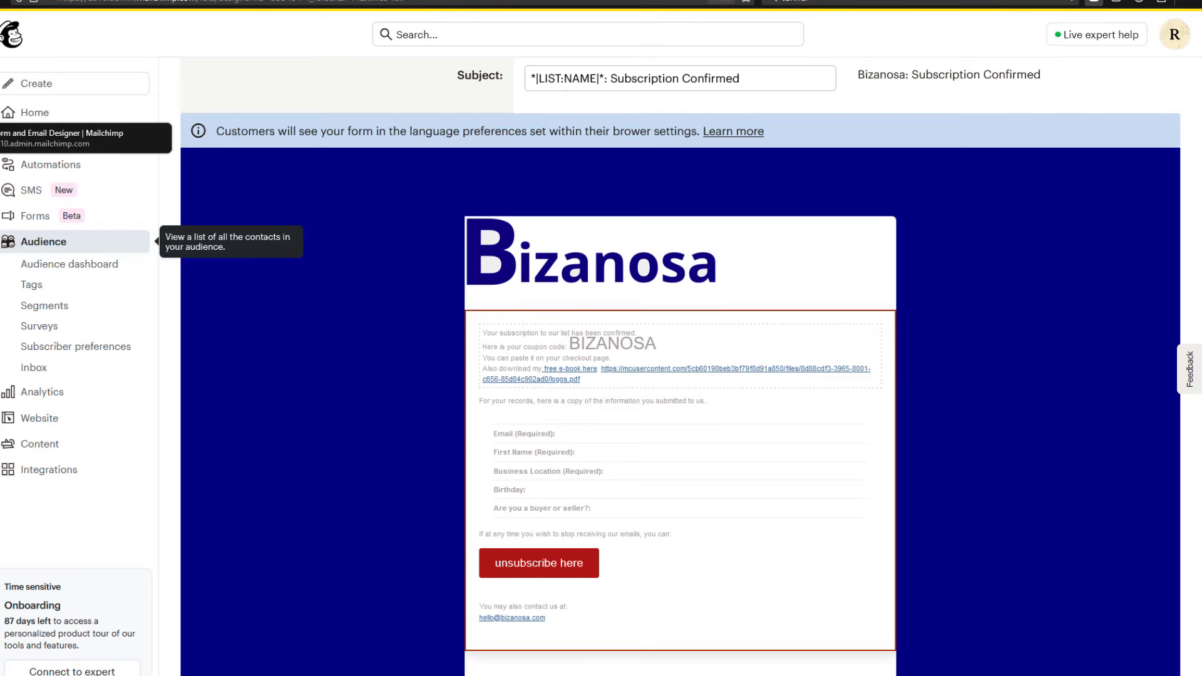
scroll(564, 364, "up", 8)
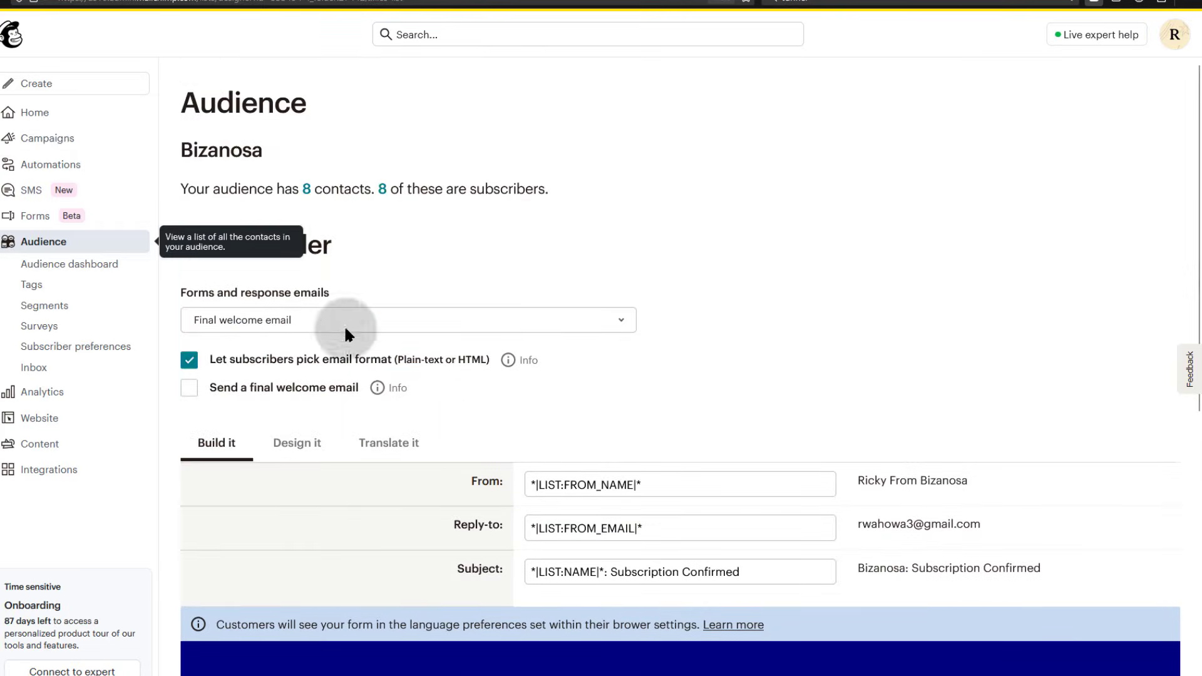
scroll(476, 401, "down", 5)
scroll(411, 442, "up", 5)
Switch the form builder to the signup form and open its signup form URL in a separate browser tab.
left_click(394, 321)
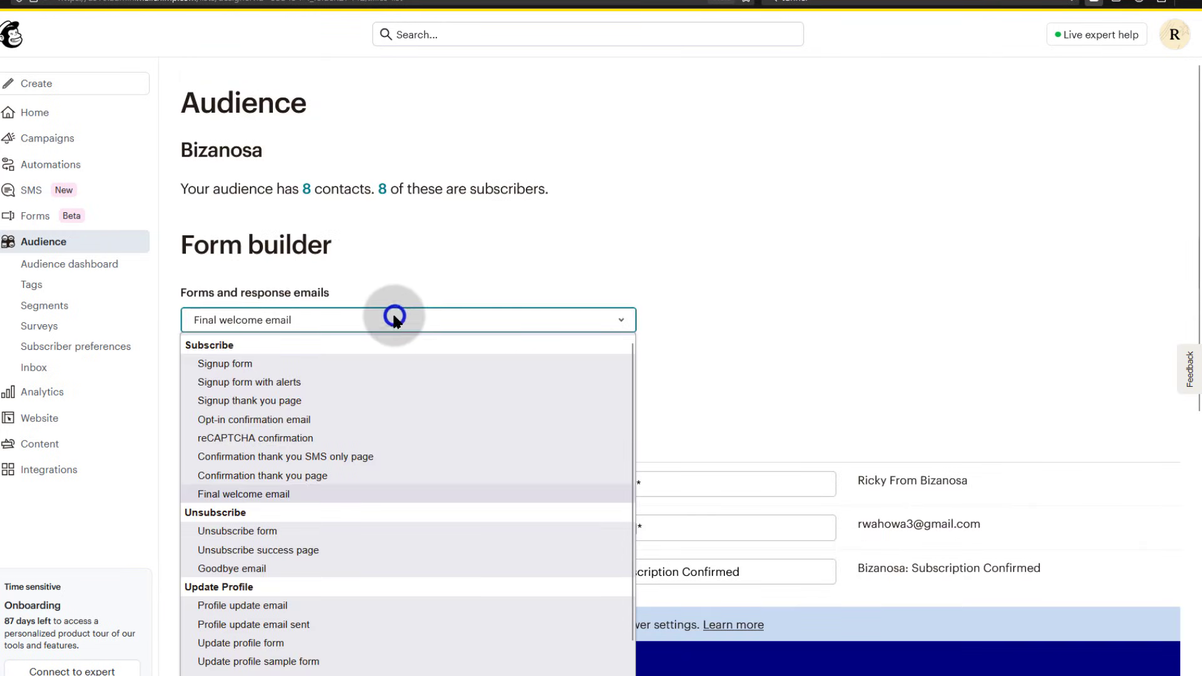
left_click(260, 358)
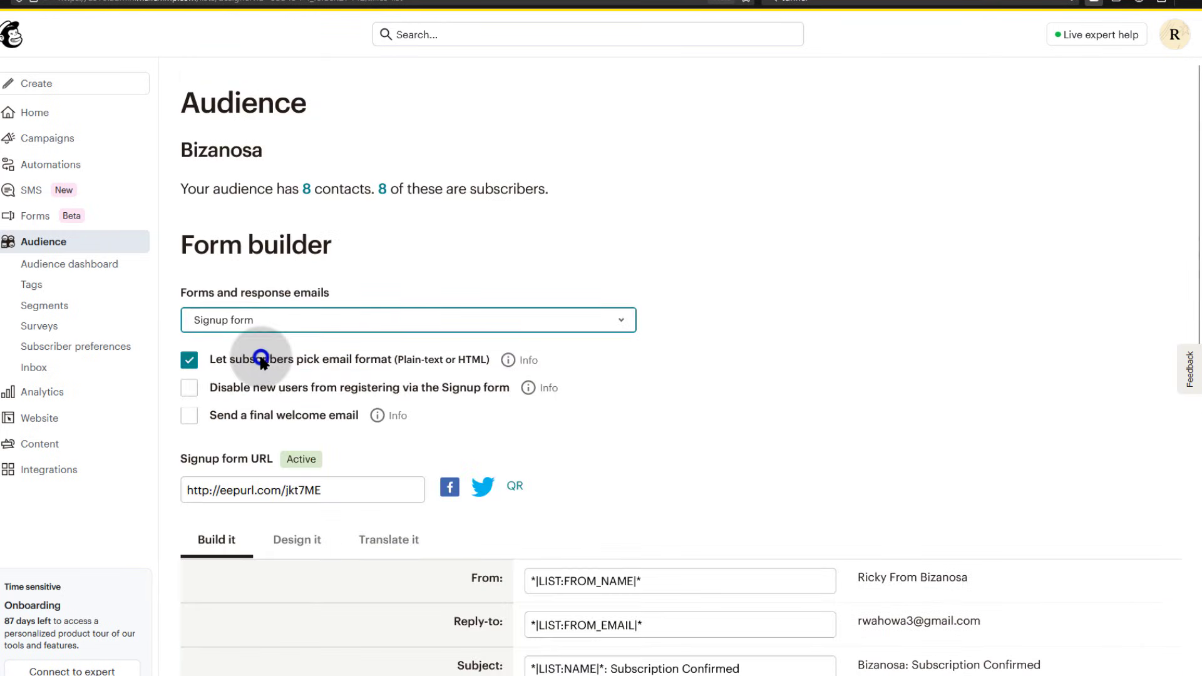
left_click(295, 487)
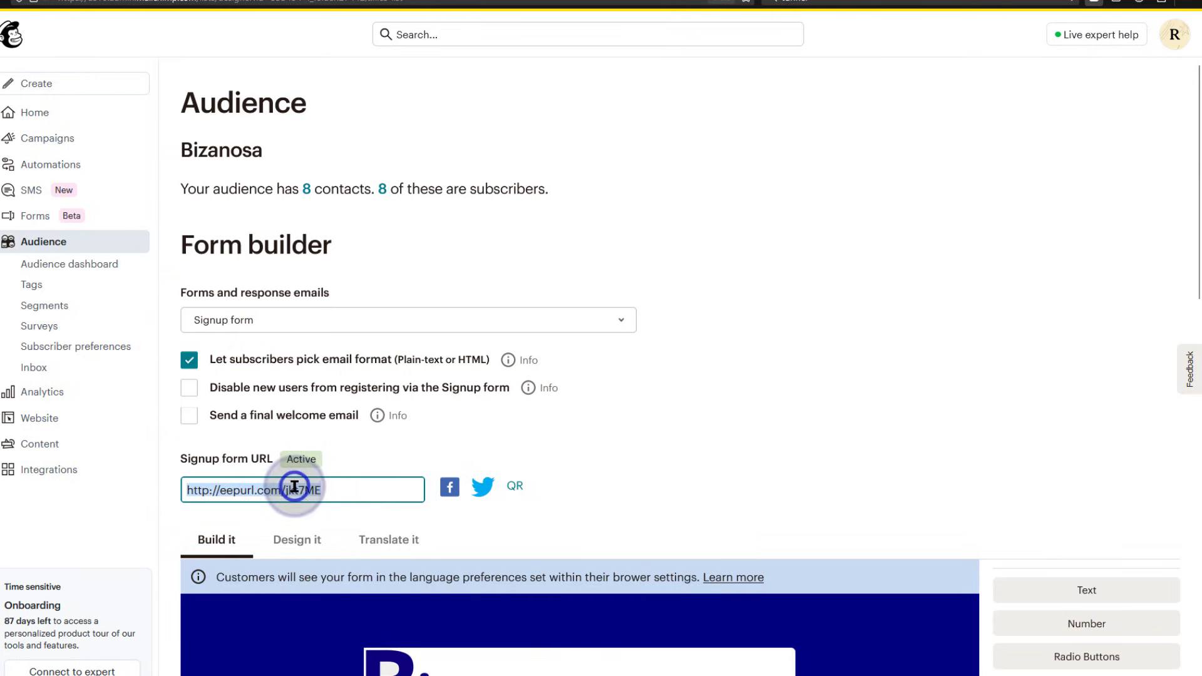
right_click(294, 488)
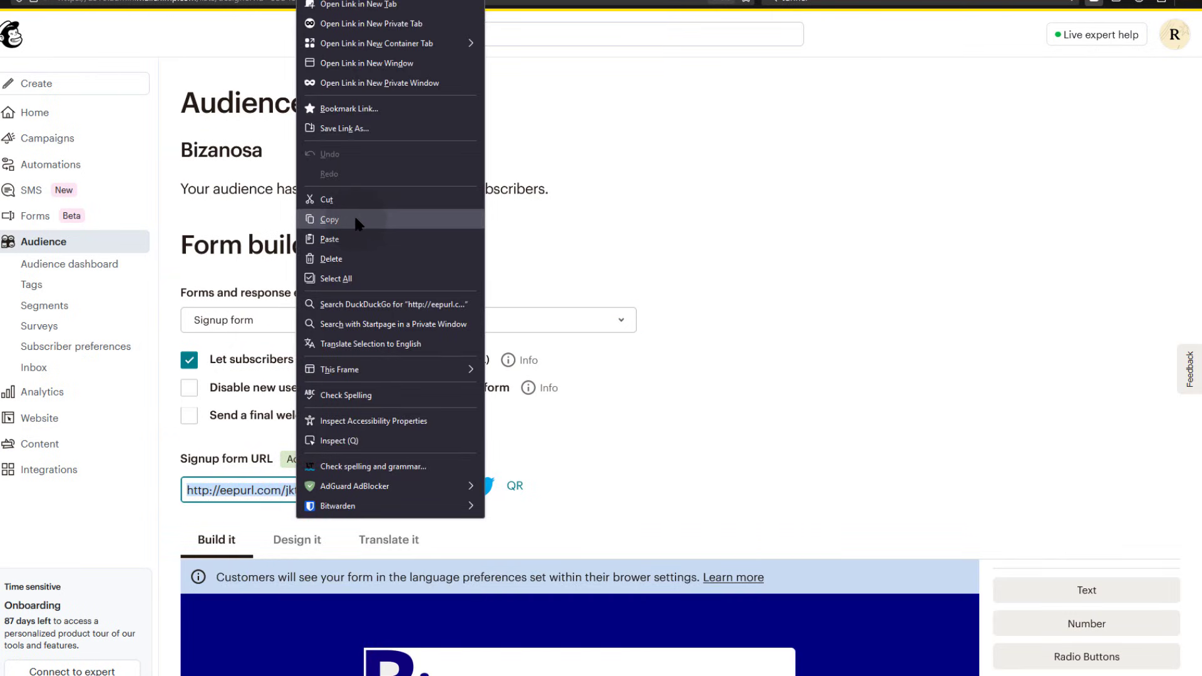
left_click(361, 23)
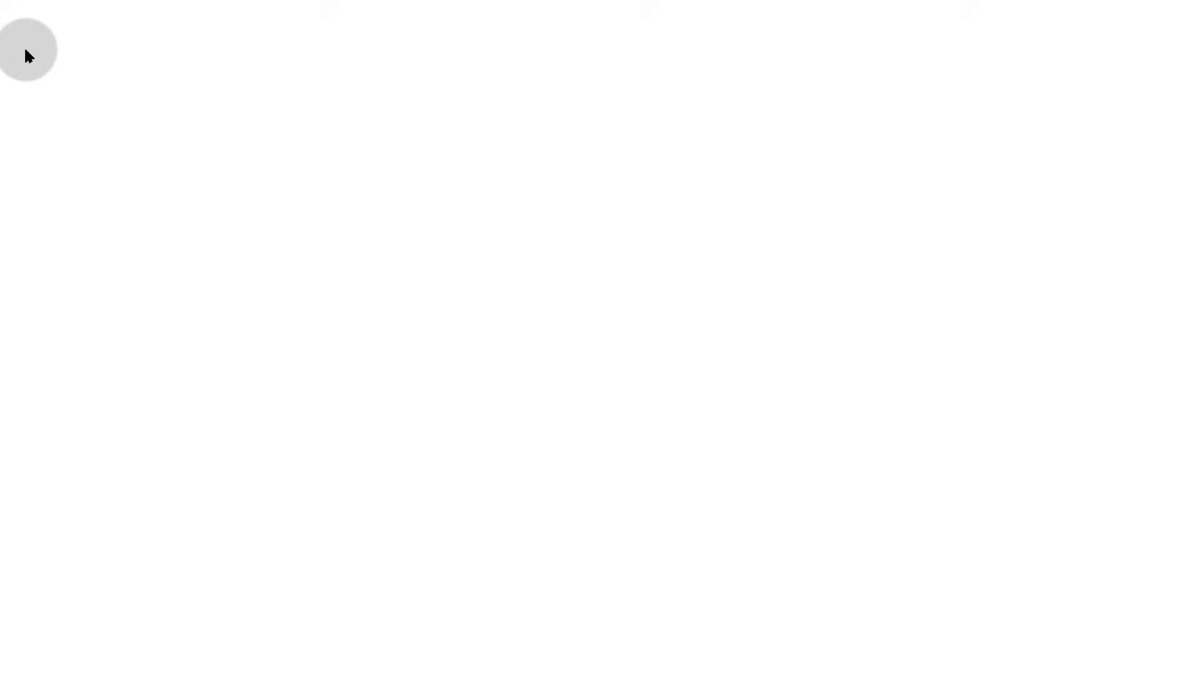
Fill in the subscriber's email and first name, set the business location to London, and submit the signup form.
left_click(418, 191)
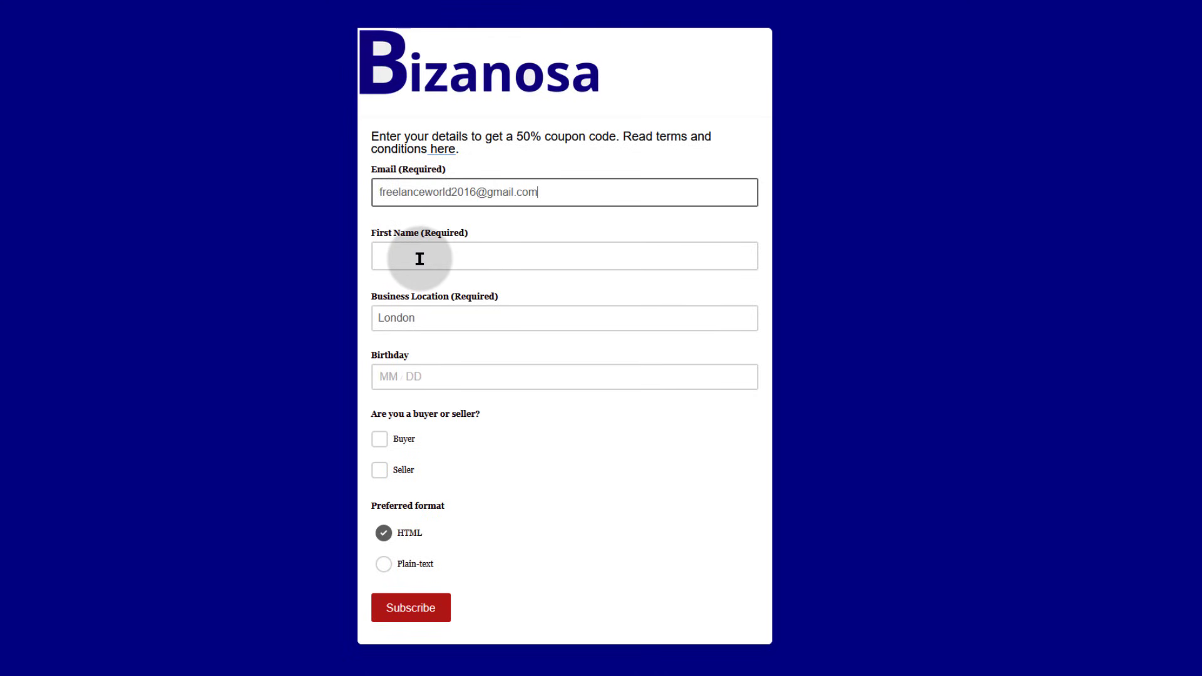
left_click(418, 253)
type("Rick")
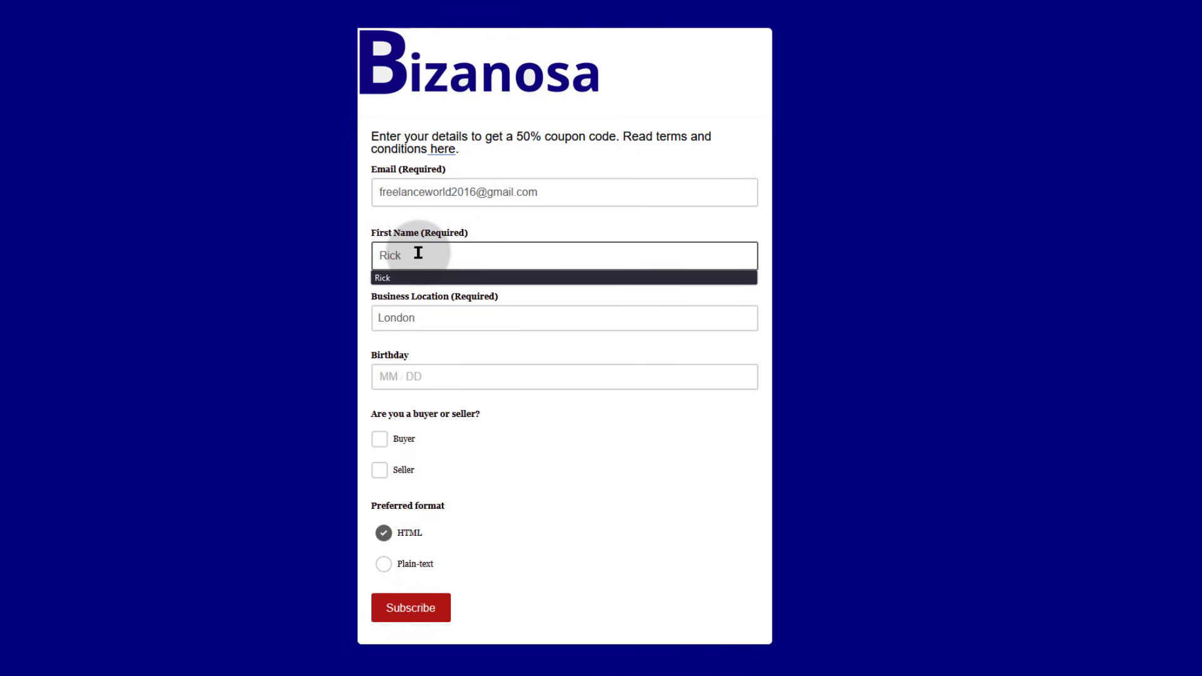
left_click(463, 318)
left_click(460, 346)
left_click(412, 606)
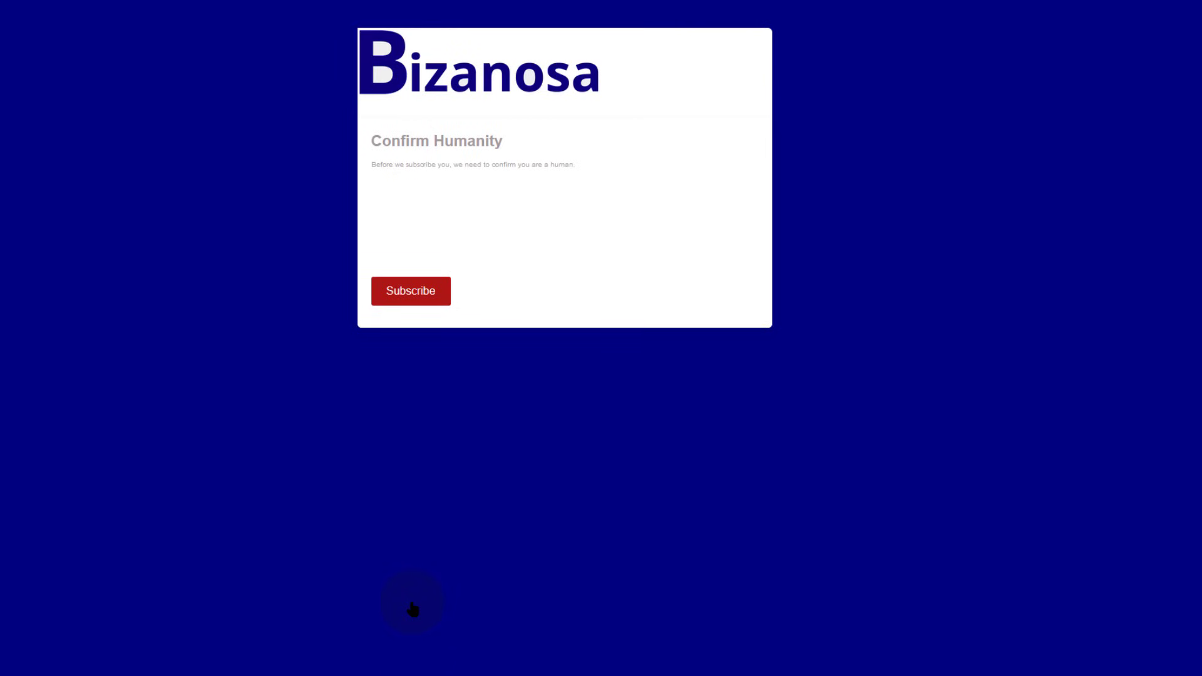
Complete the human verification with a fresh image challenge, selecting the bridge images, and submit the subscription.
left_click(395, 226)
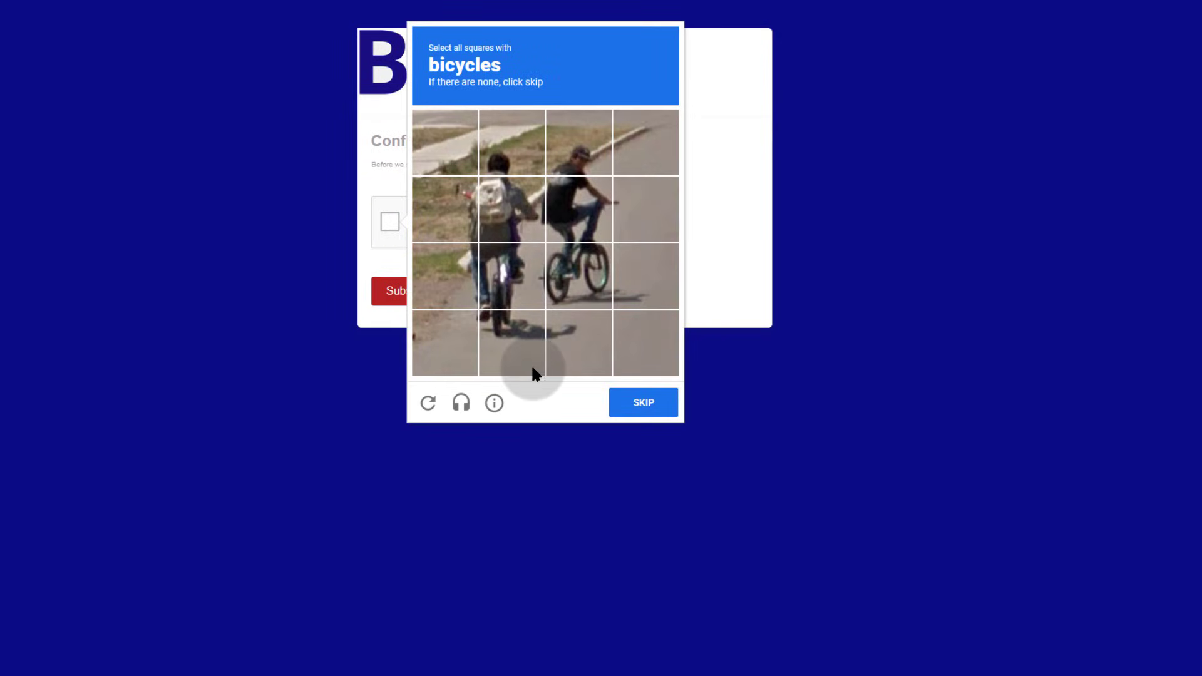
left_click(432, 405)
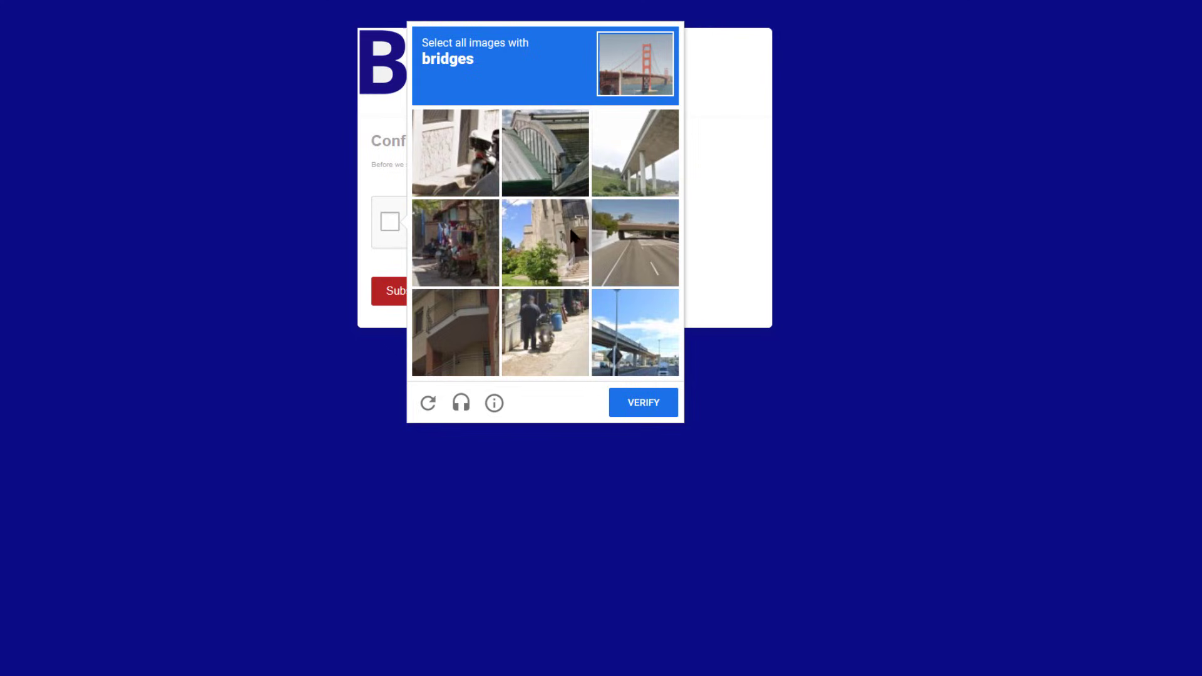
left_click(658, 150)
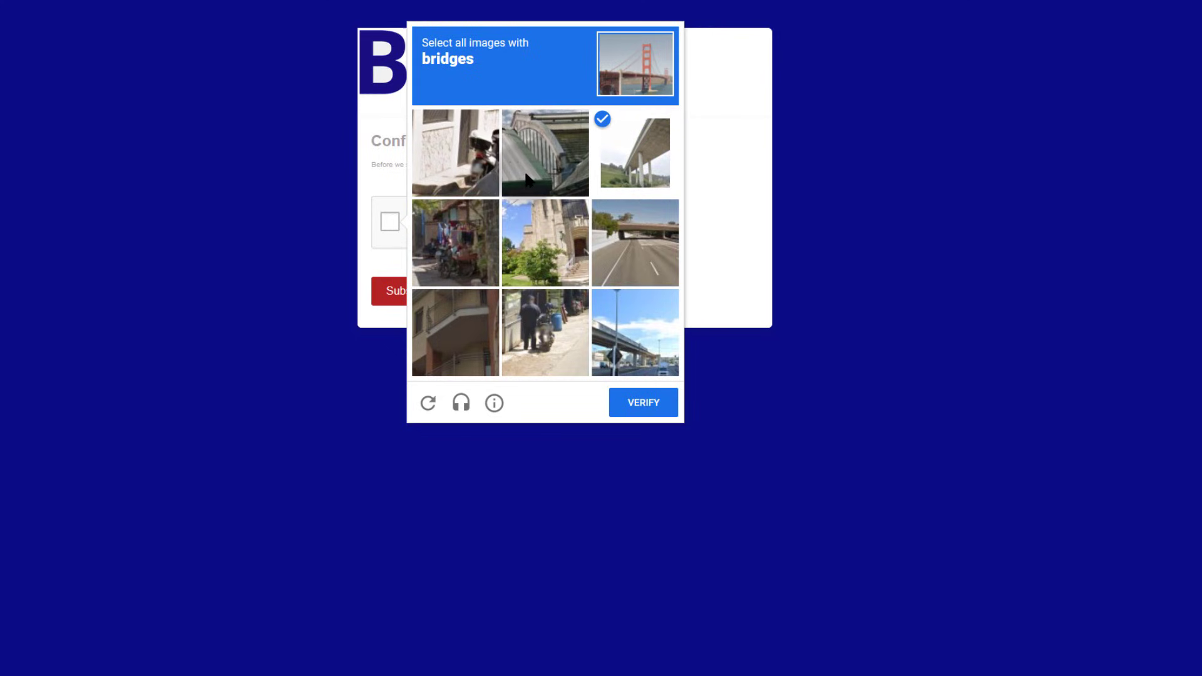
left_click(671, 241)
left_click(613, 332)
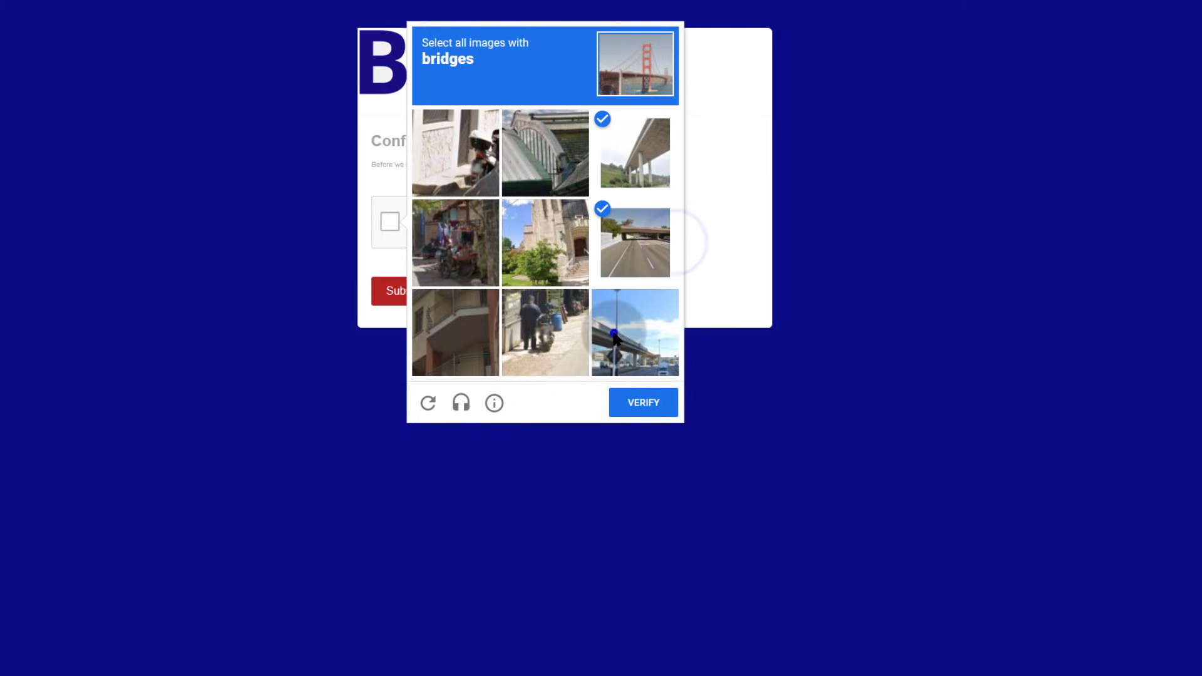
left_click(657, 409)
left_click(406, 289)
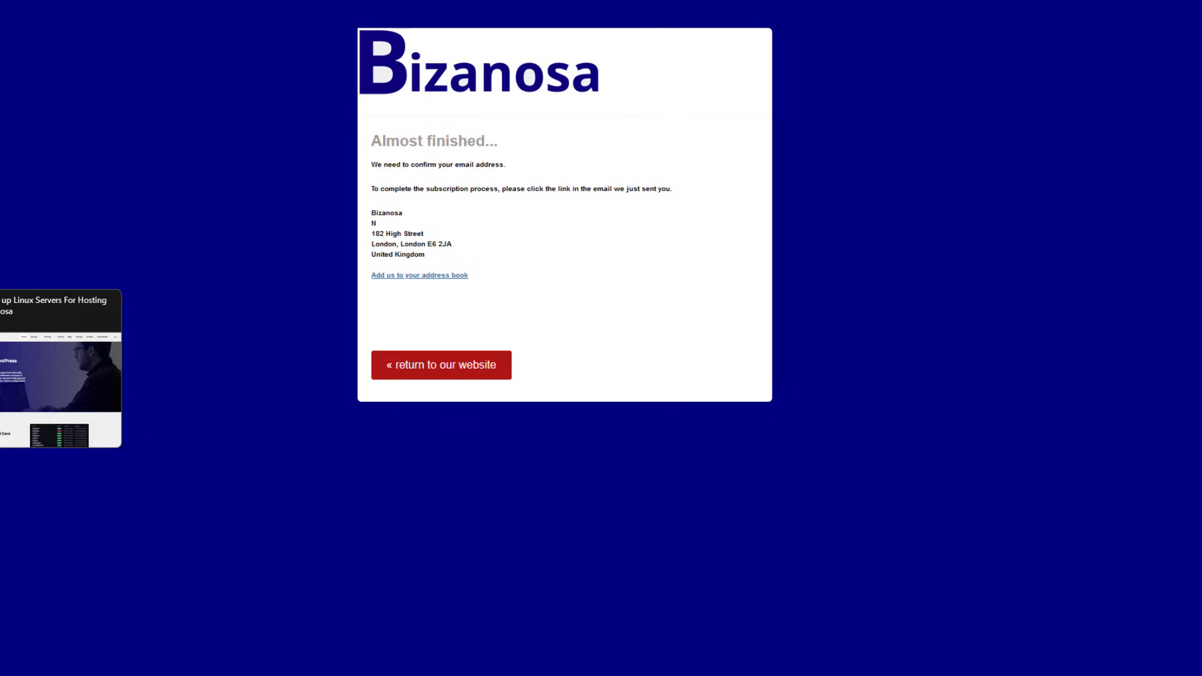
Switch to the subscriber's Gmail and open the "Bizanosa: Please Confirm Subscription" email in the Spam folder.
left_click(1, 72)
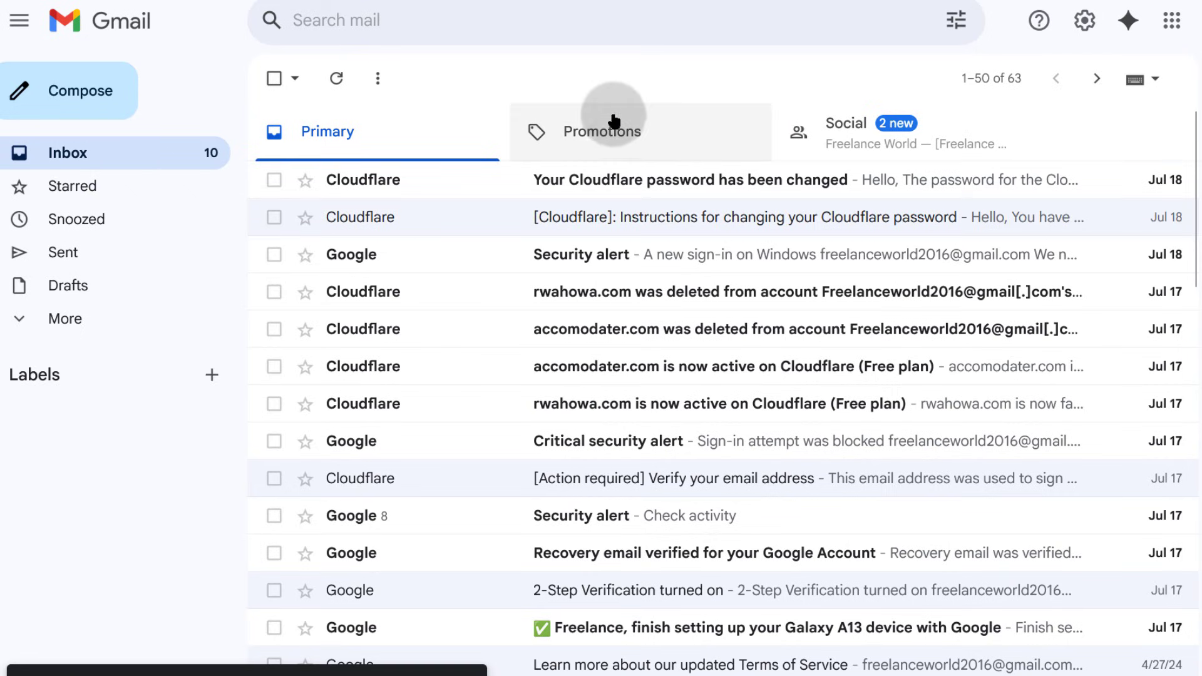
left_click(72, 319)
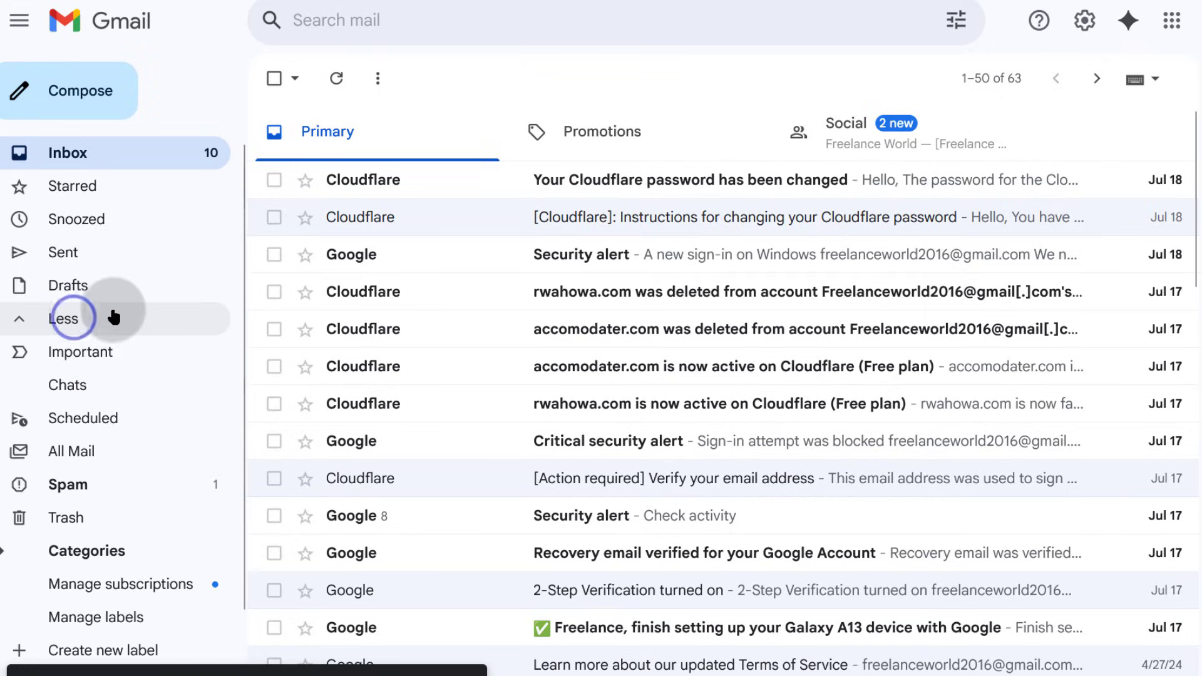
left_click(135, 487)
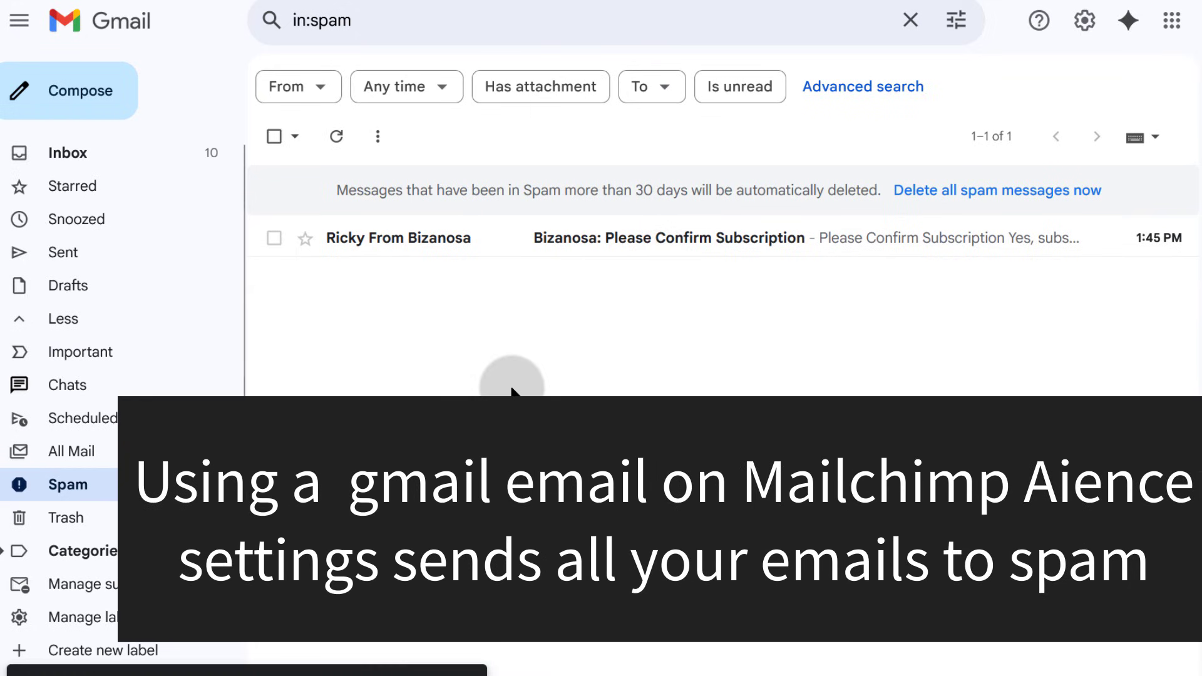
left_click(563, 238)
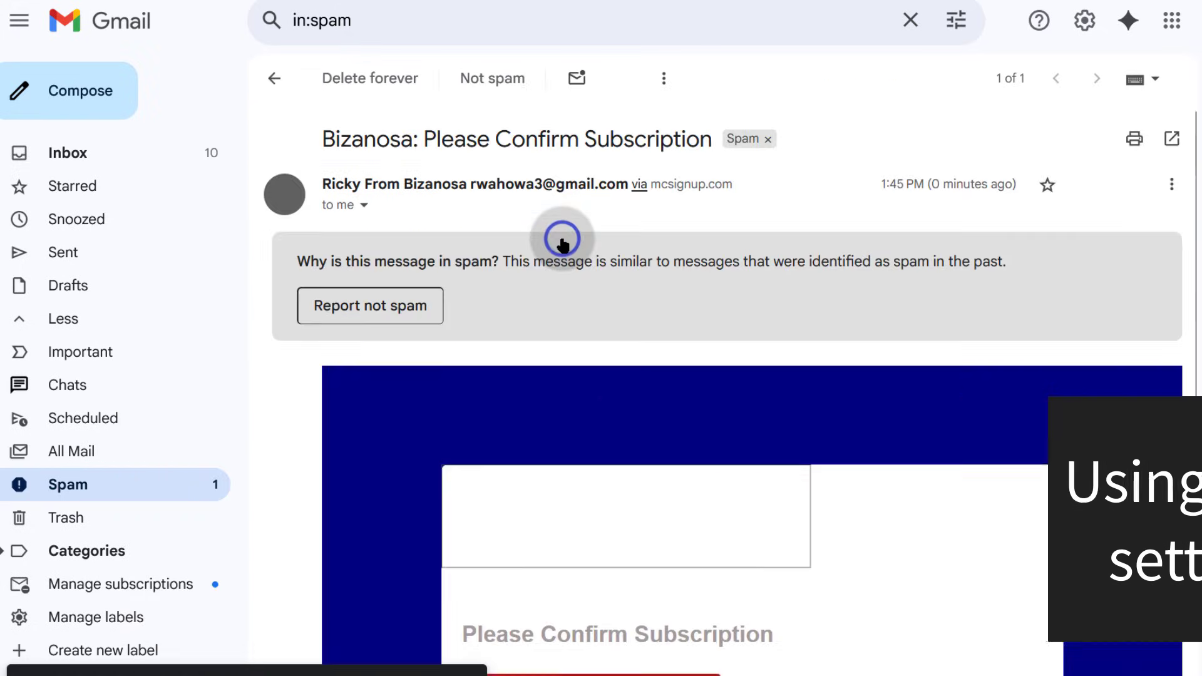
Review the confirmation email and confirm the subscription to the Bizanosa list.
scroll(669, 344, "down", 6)
scroll(670, 351, "up", 4)
scroll(671, 357, "down", 4)
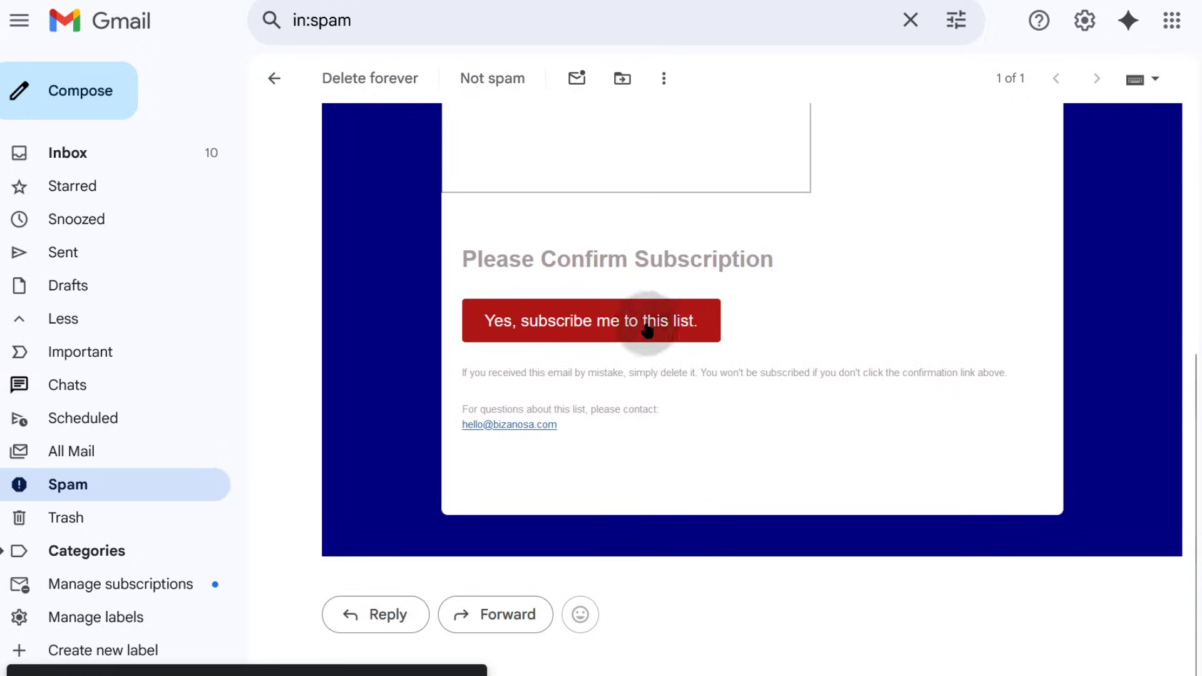
scroll(552, 377, "up", 2)
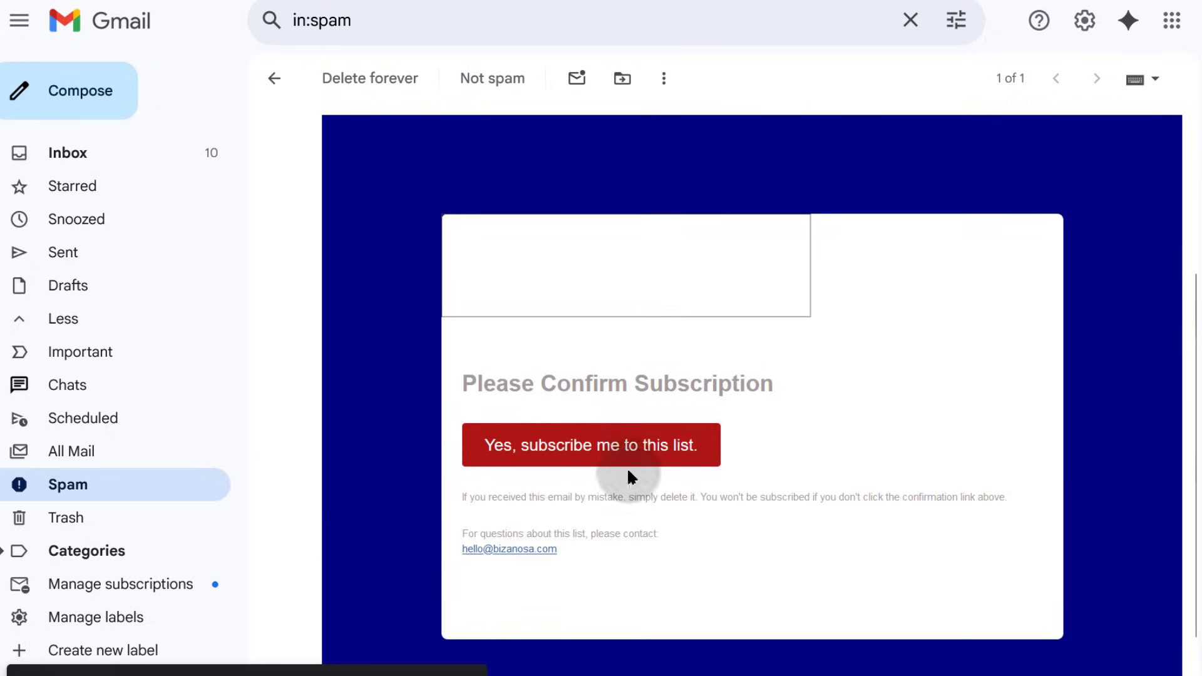
left_click(560, 447)
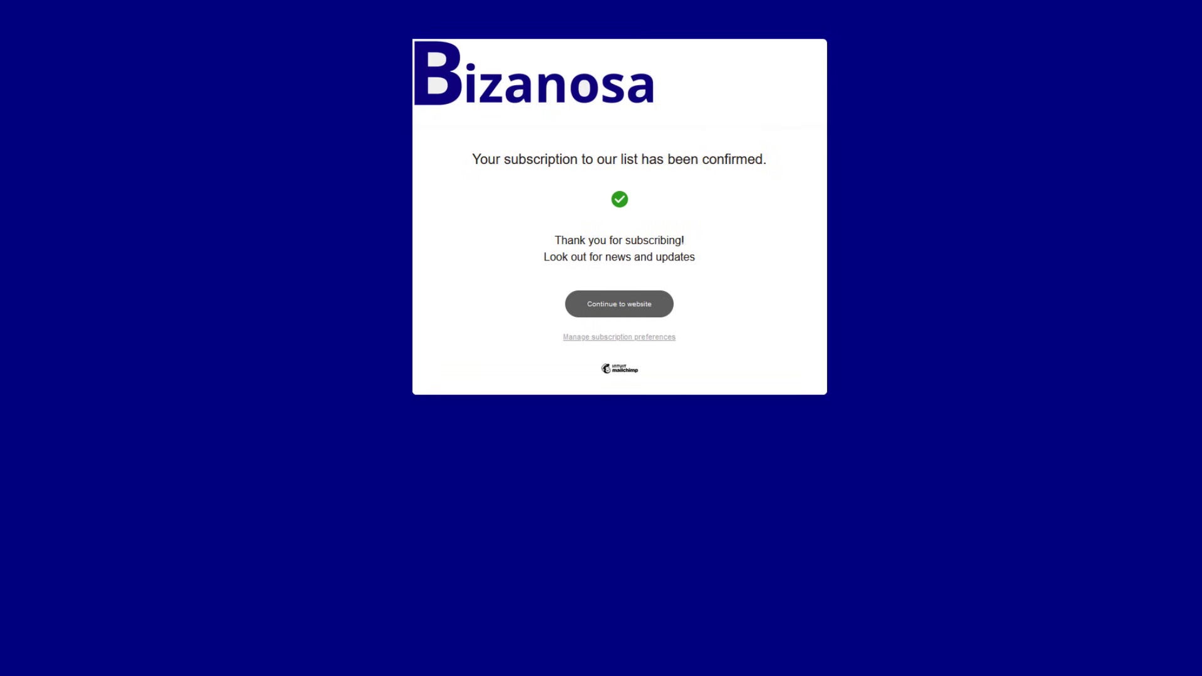
Return to the subscriber's Gmail, check the inbox and Spam folder, and confirm the subscription again from the confirmation email.
left_click(1, 24)
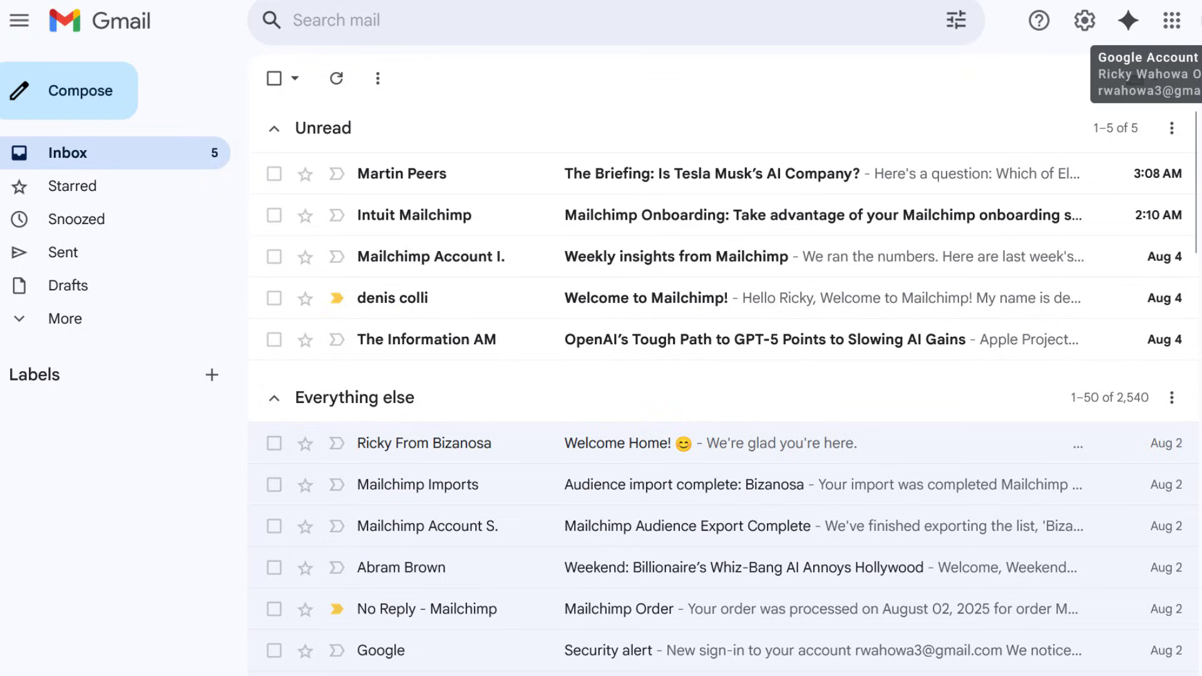
left_click(1, 71)
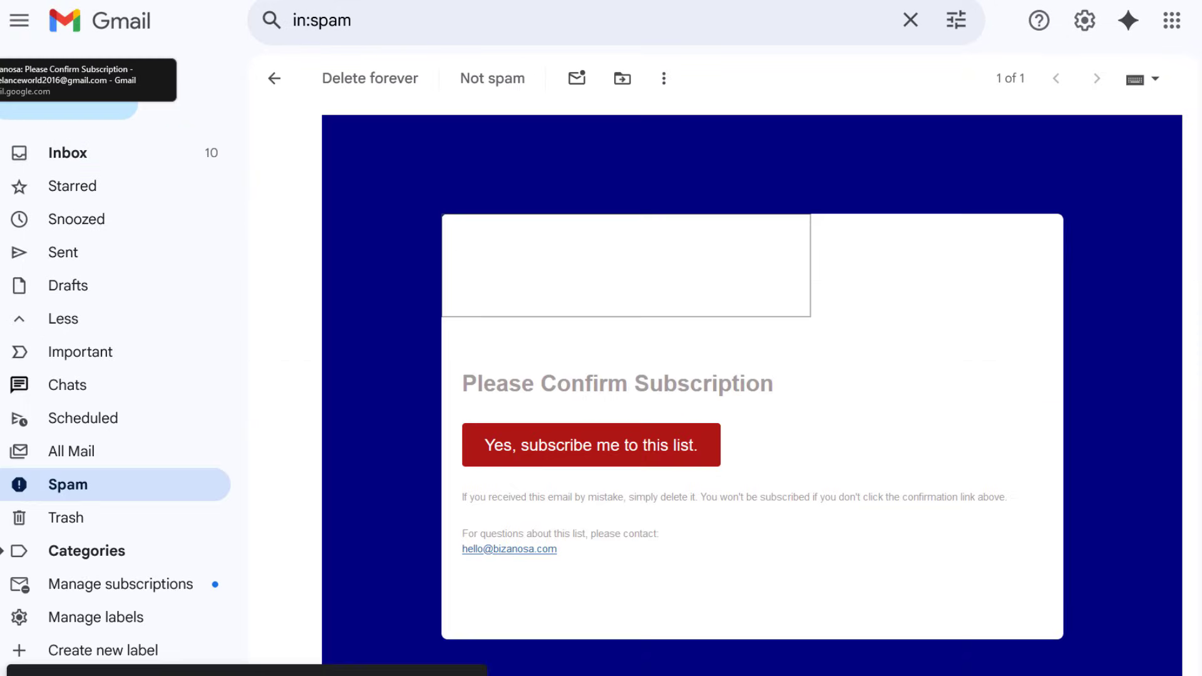
left_click(138, 154)
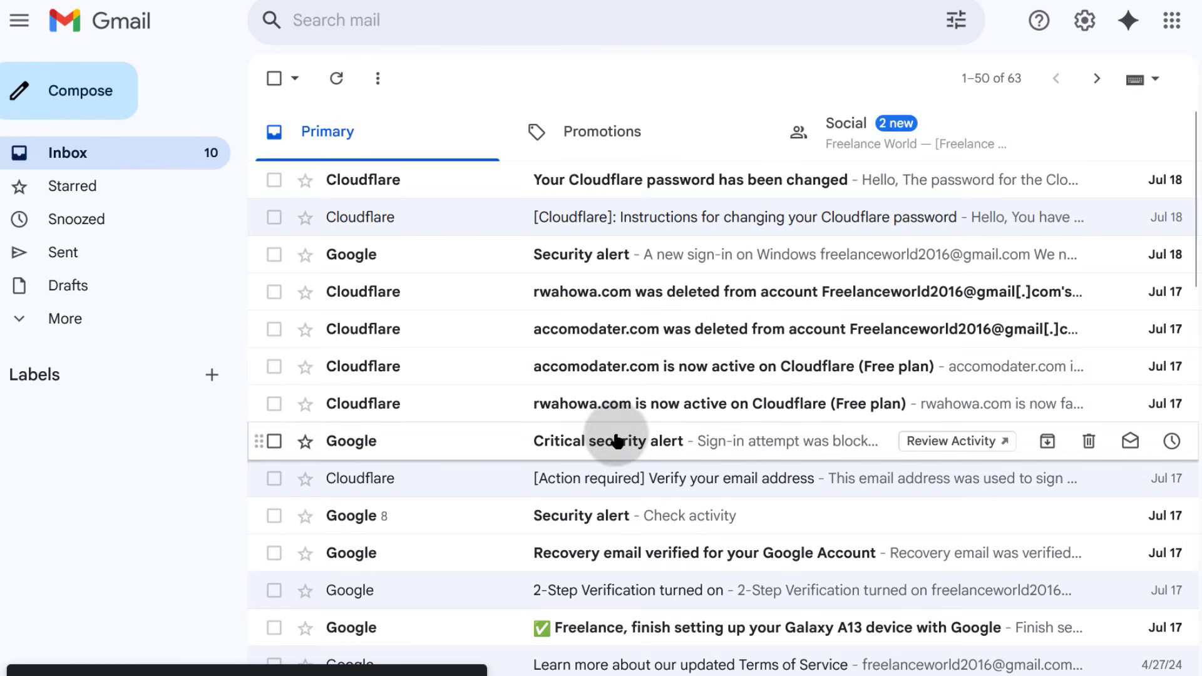
left_click(99, 317)
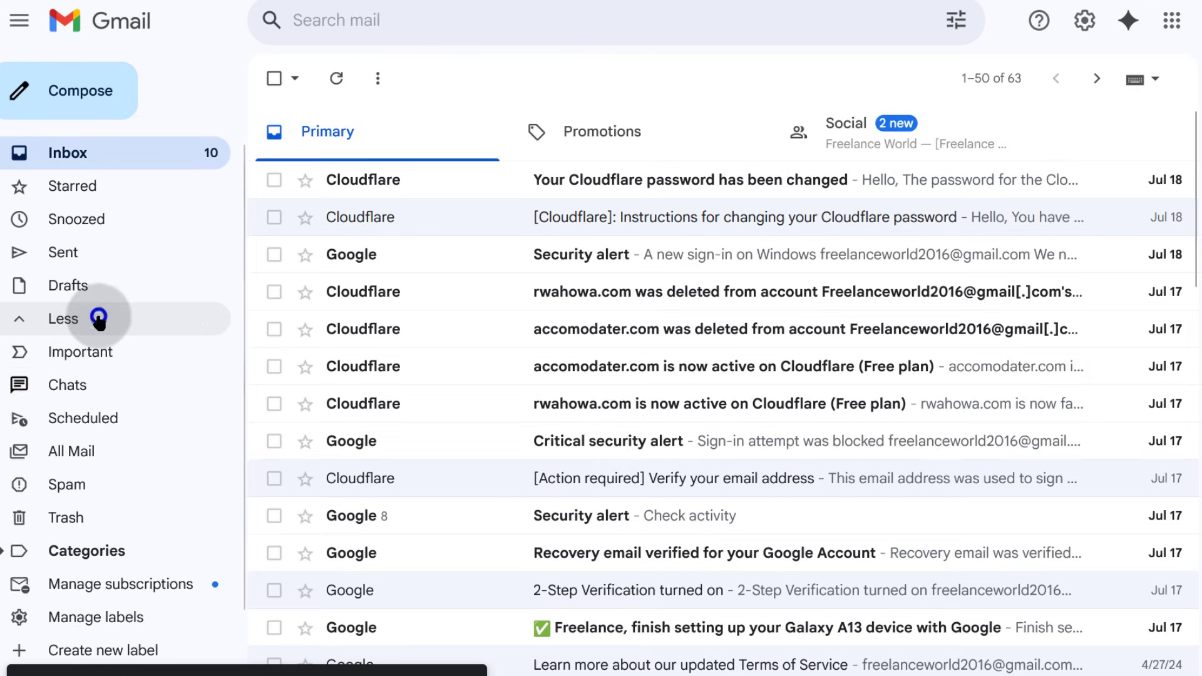
left_click(125, 483)
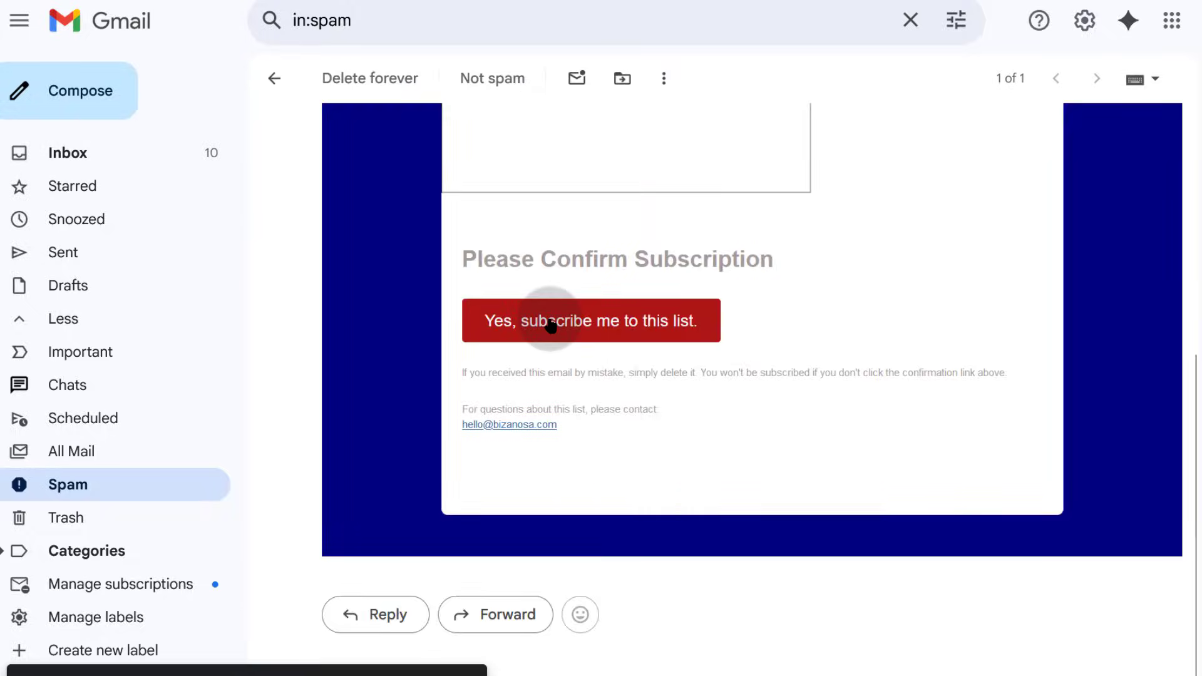
left_click(550, 319)
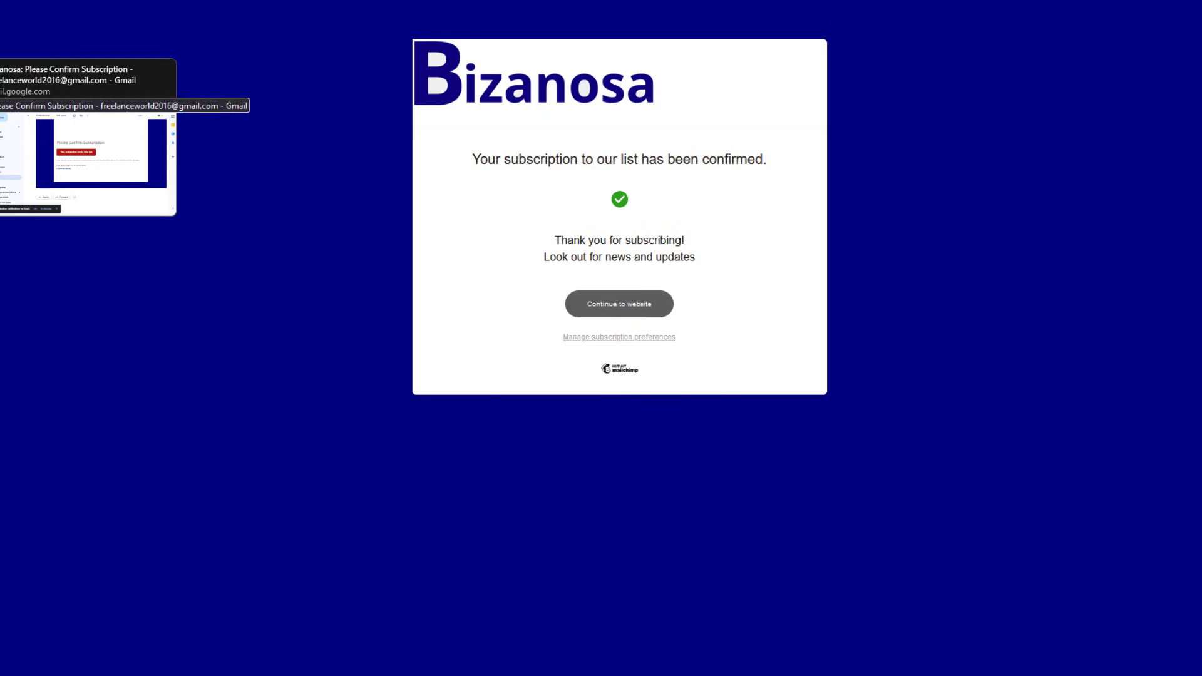
Return to the subscriber's Gmail and check the Spam folder and the inbox for the final welcome email.
left_click(0, 87)
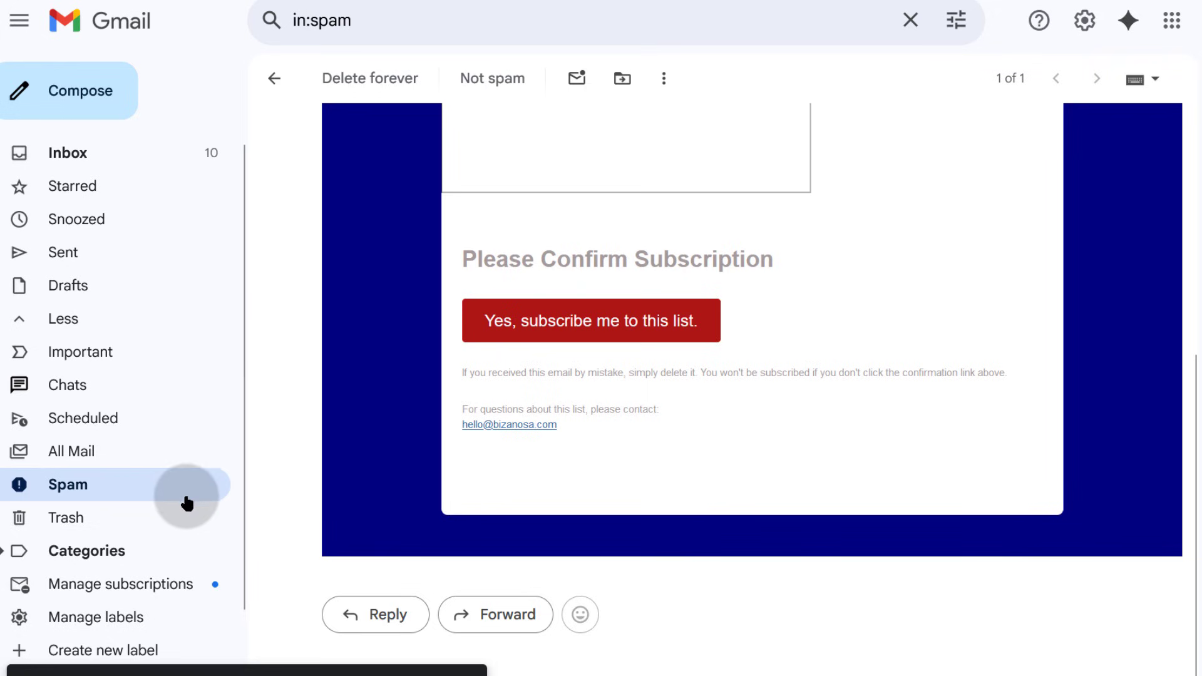
left_click(152, 495)
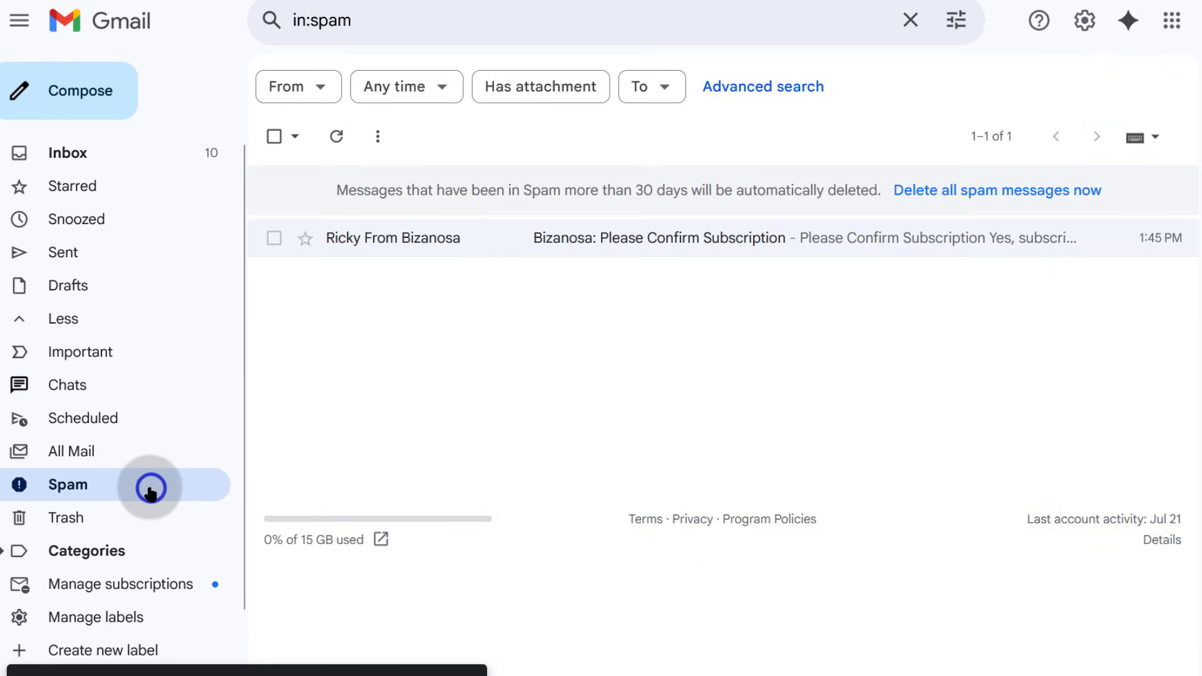
left_click(167, 153)
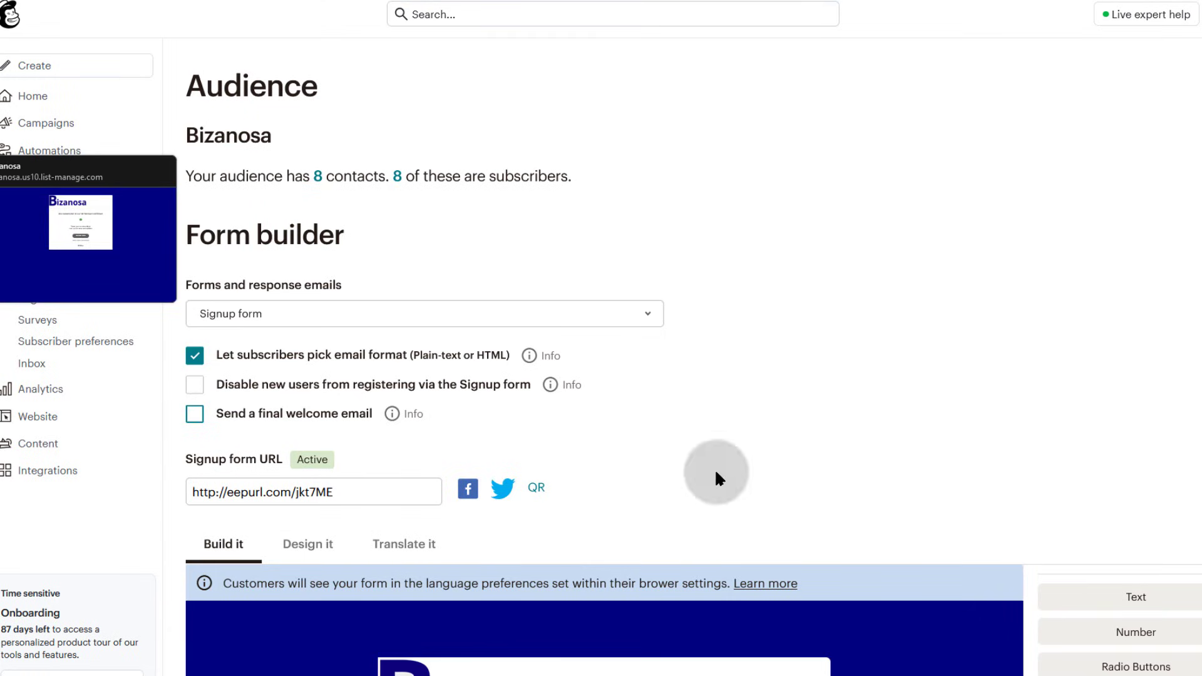
In Mailchimp's form builder, enable "Send a final welcome email" and open the Final welcome email for editing.
left_click(864, 445)
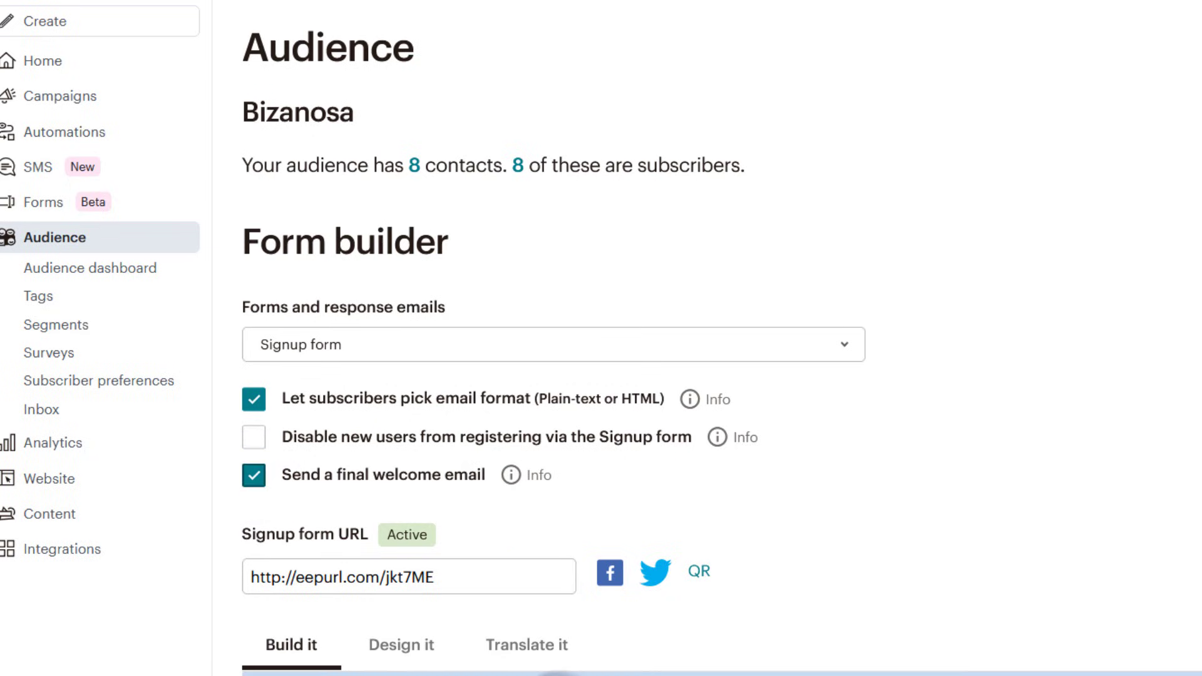
left_click(537, 339)
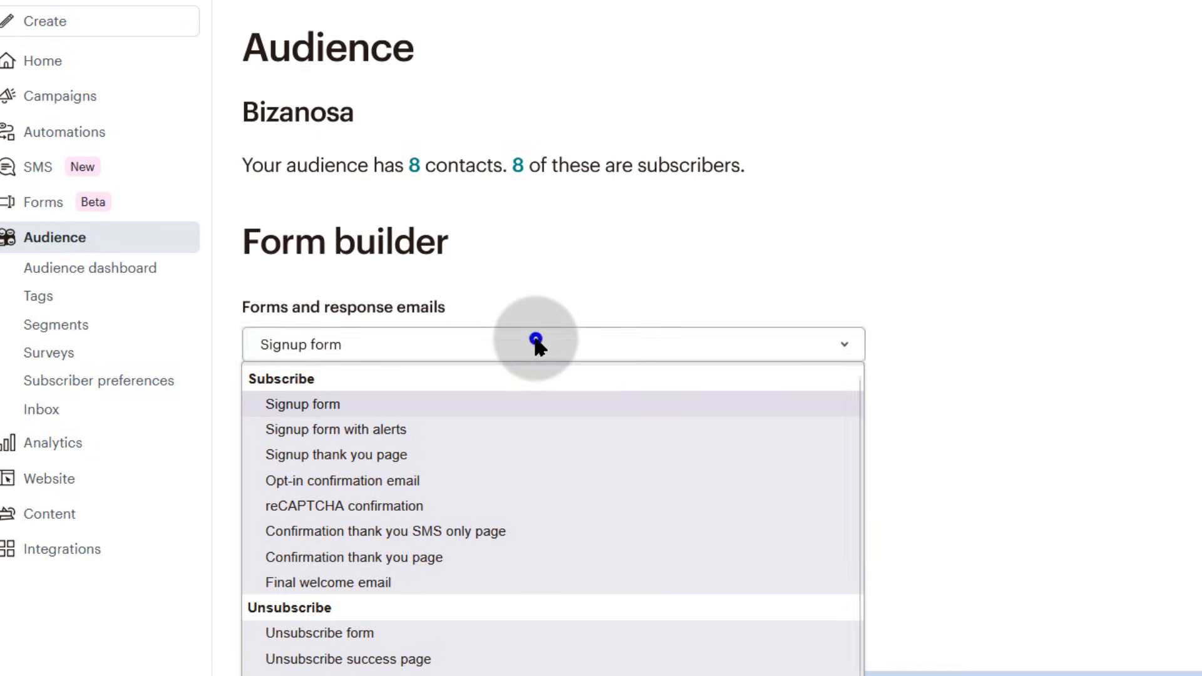
left_click(343, 581)
Review the final welcome email's coupon code, free e-book link, sender and subject fields, and sending options.
scroll(955, 508, "down", 5)
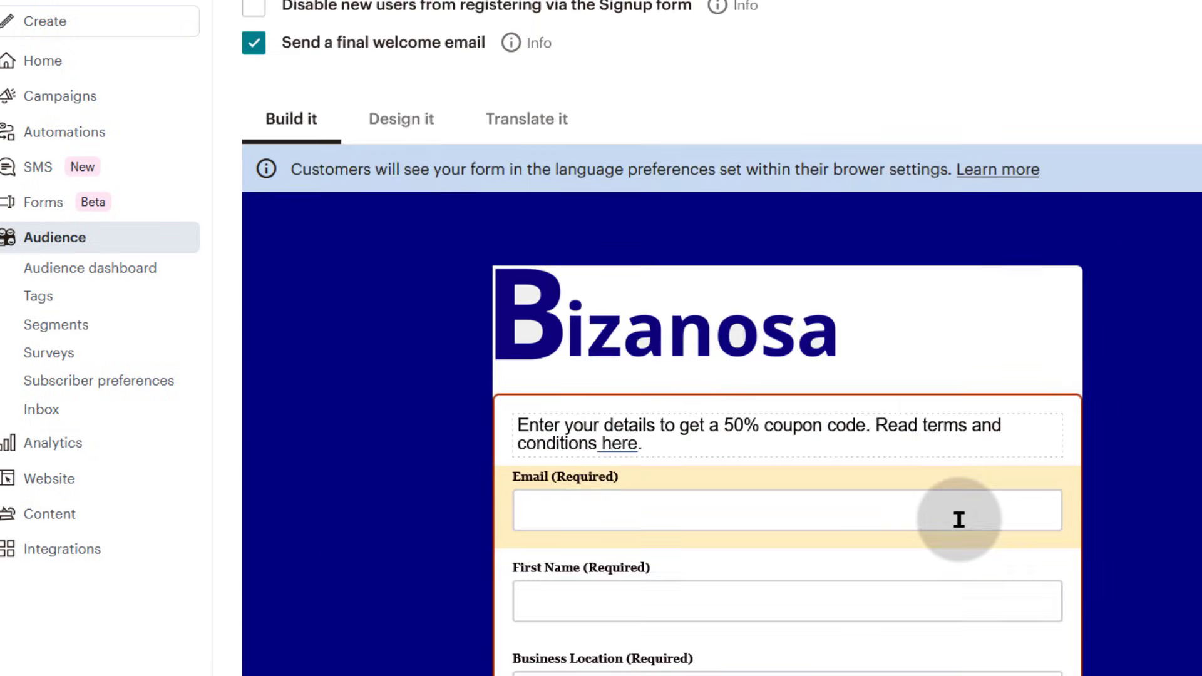
scroll(960, 520, "down", 4)
scroll(903, 531, "up", 3)
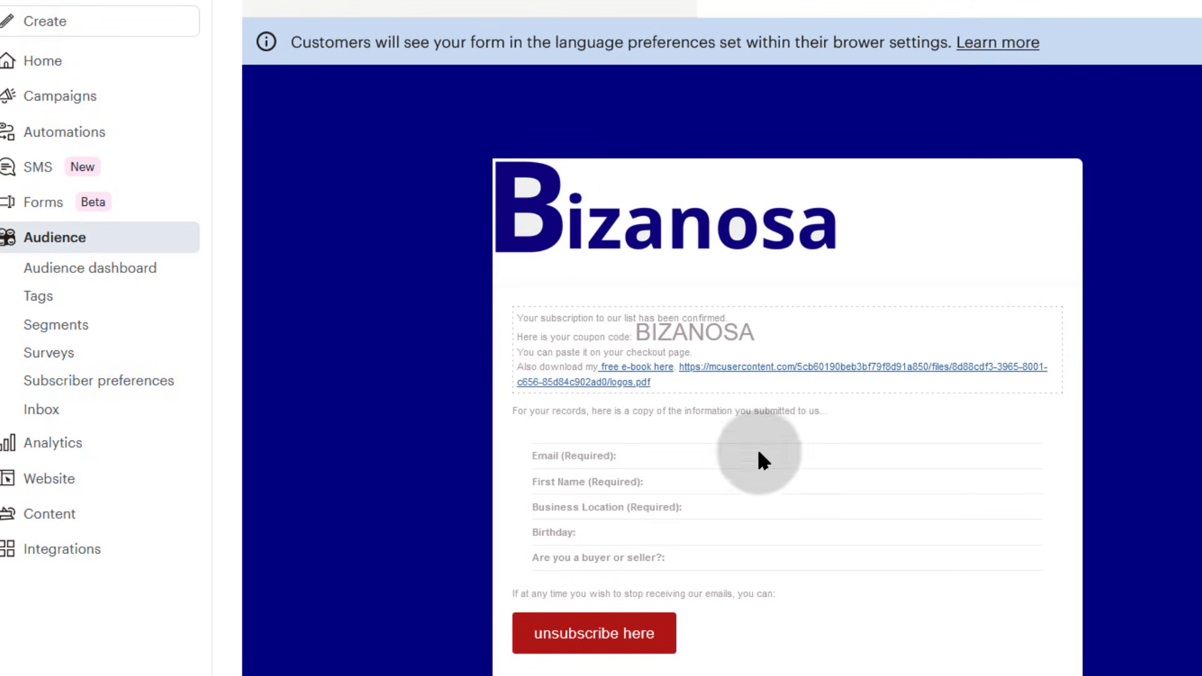
scroll(702, 507, "up", 10)
scroll(701, 509, "down", 6)
scroll(695, 501, "down", 5)
scroll(693, 501, "up", 10)
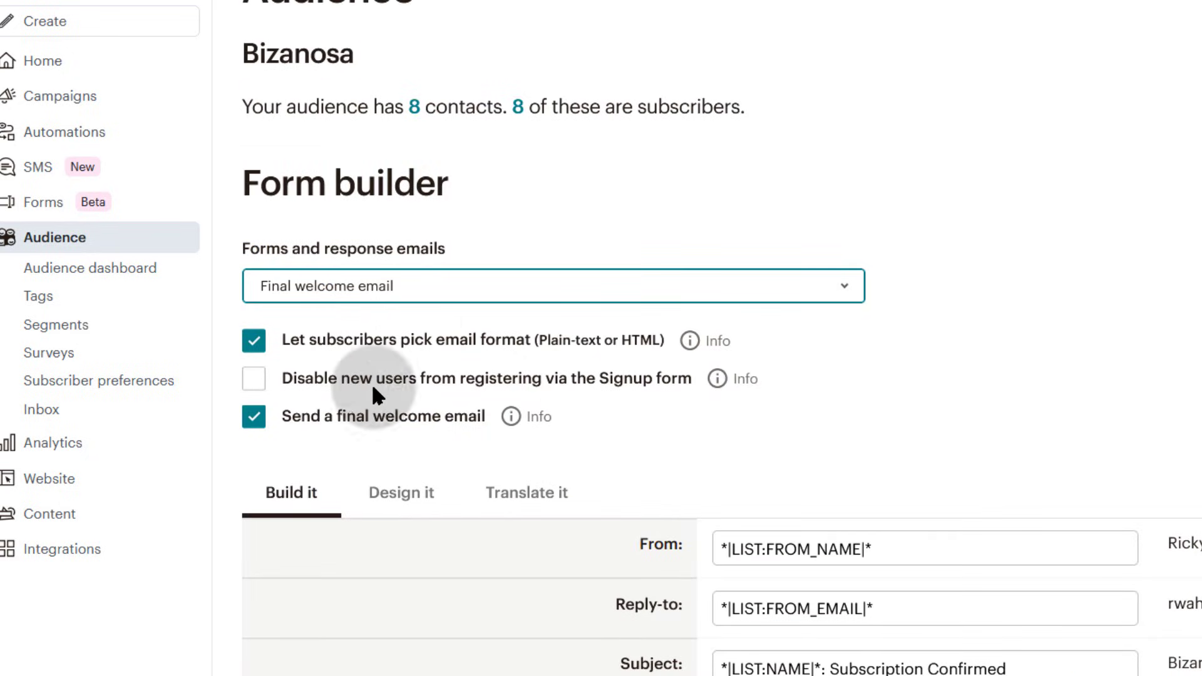
scroll(486, 501, "down", 3)
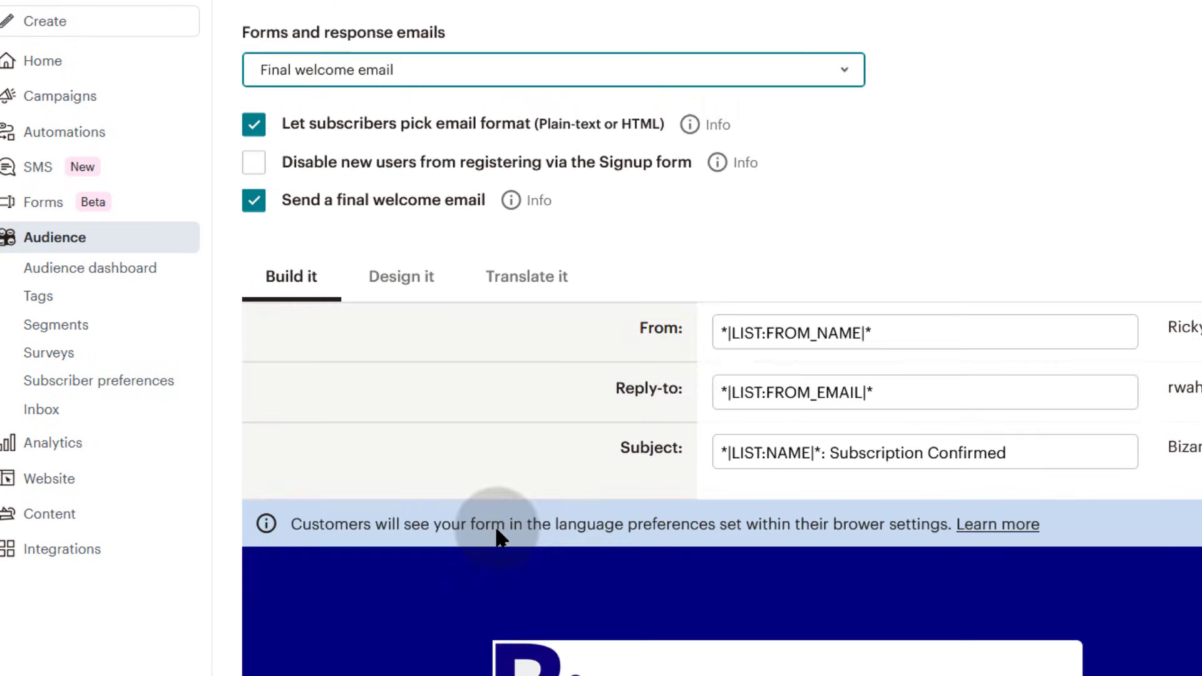
scroll(839, 338, "up", 2)
scroll(474, 534, "down", 2)
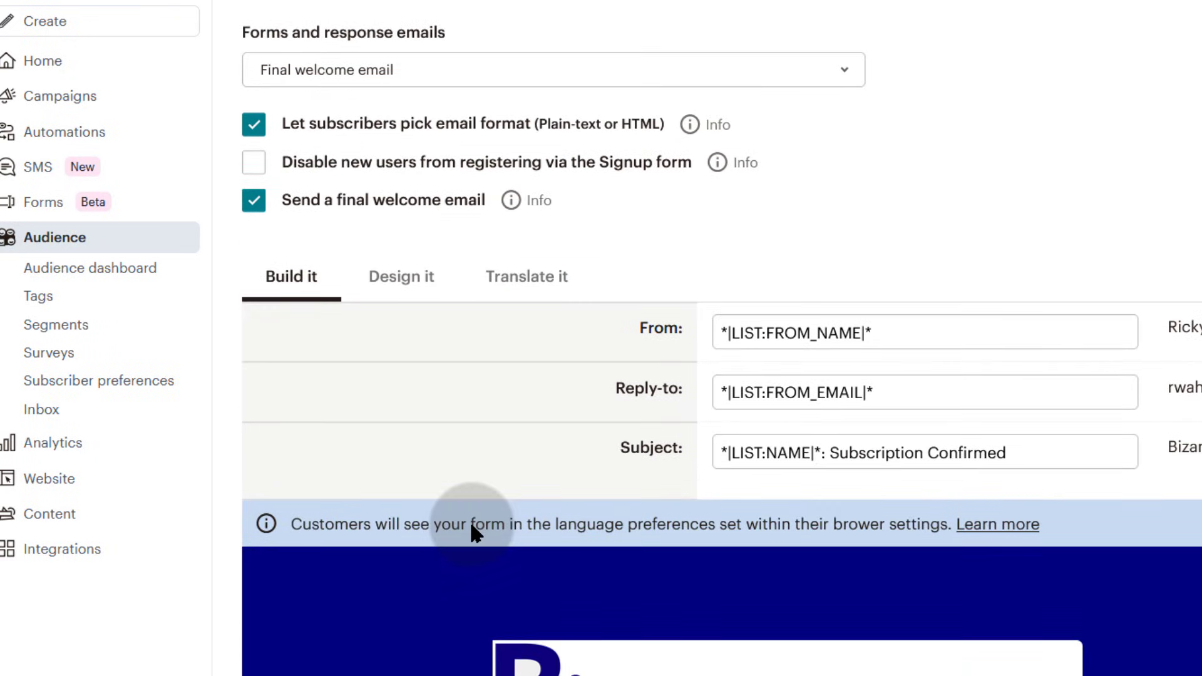
scroll(375, 467, "up", 3)
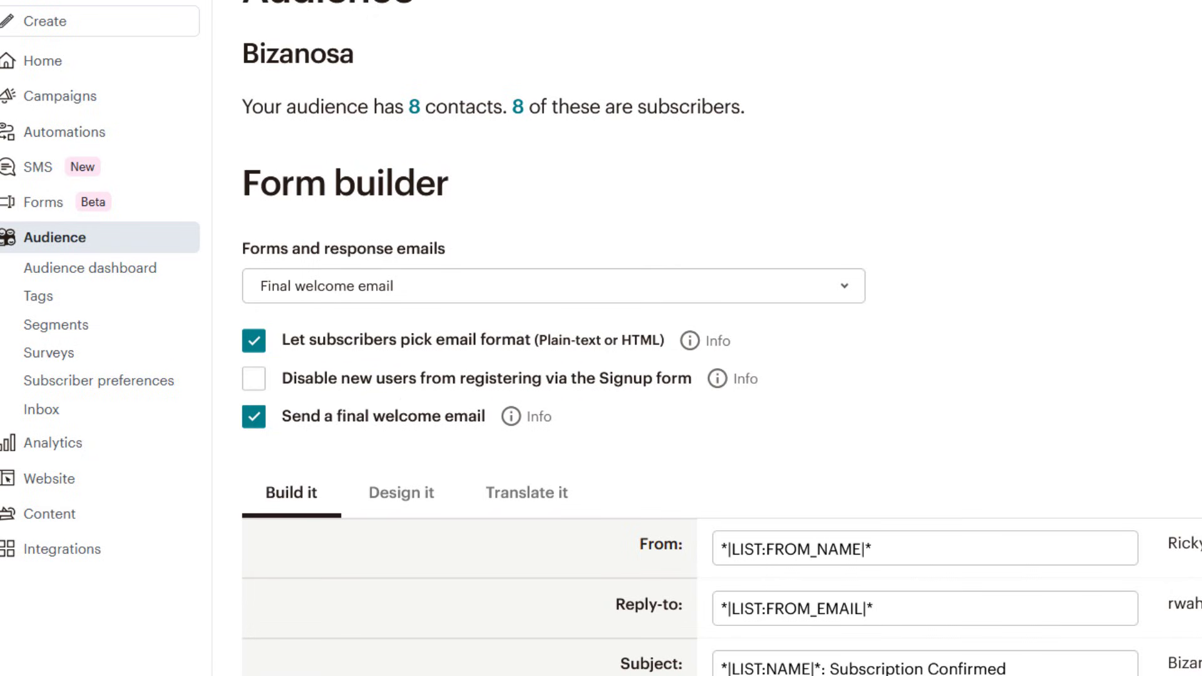
In the audience's contacts, archive the test subscriber with the reason "I want to clean up my audience", confirming with ARCHIVE.
left_click(0, 339)
left_click(50, 0)
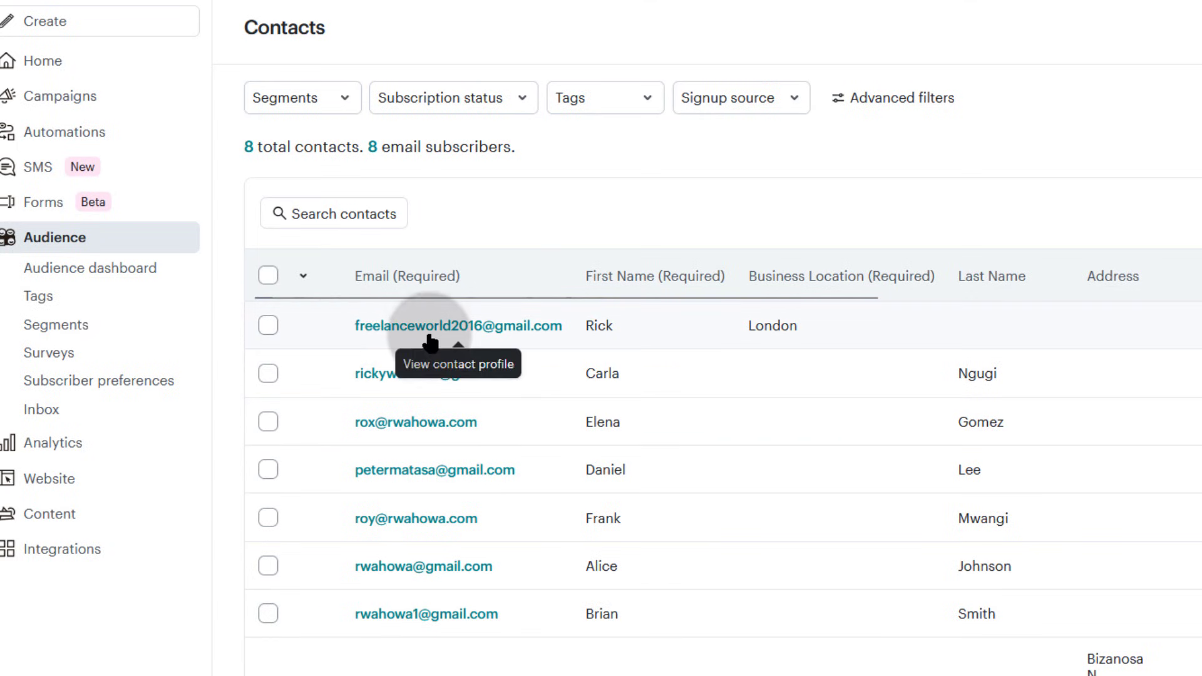
left_click(268, 326)
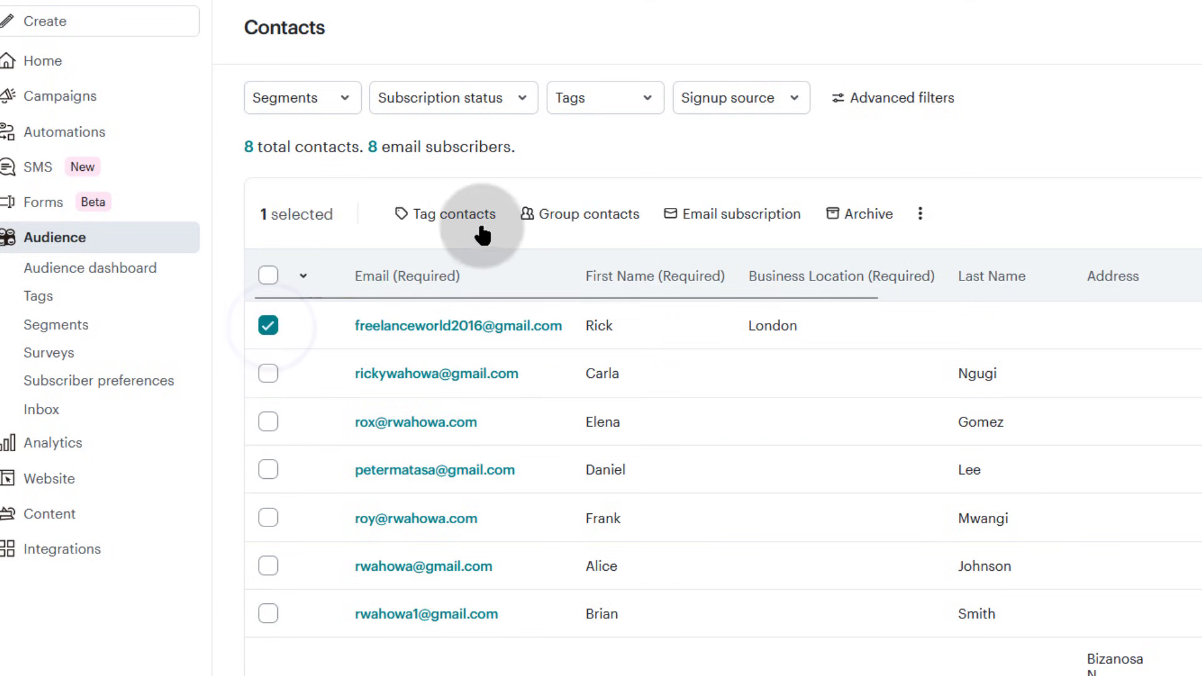
left_click(920, 216)
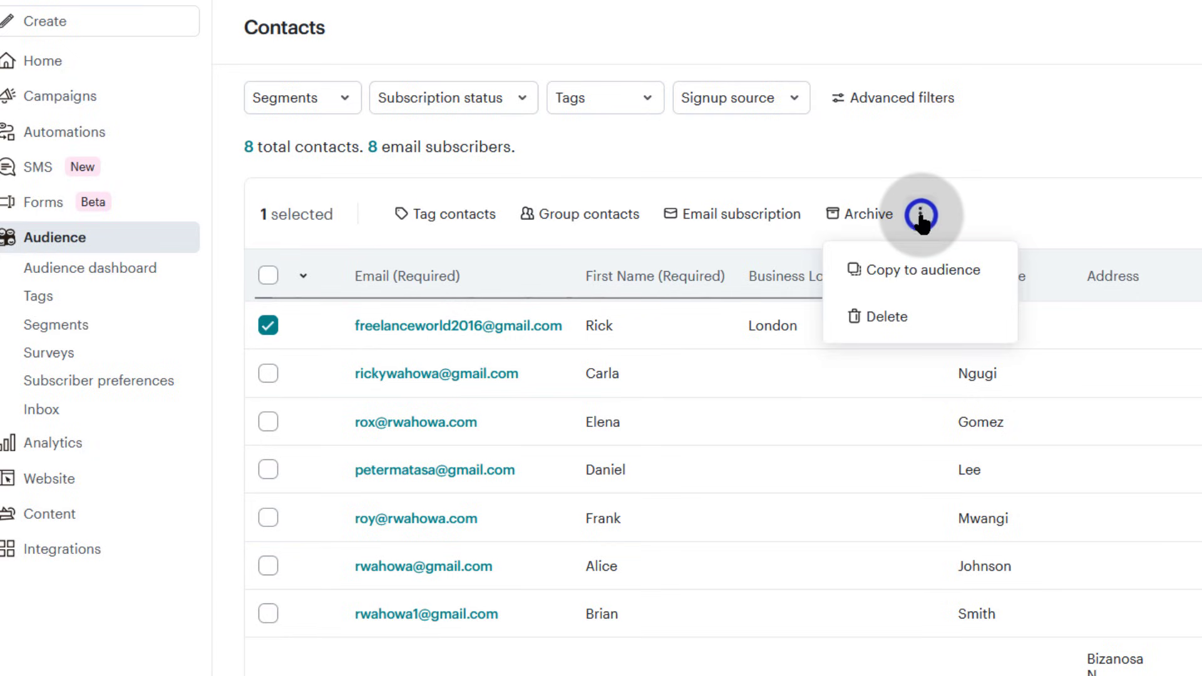
left_click(880, 318)
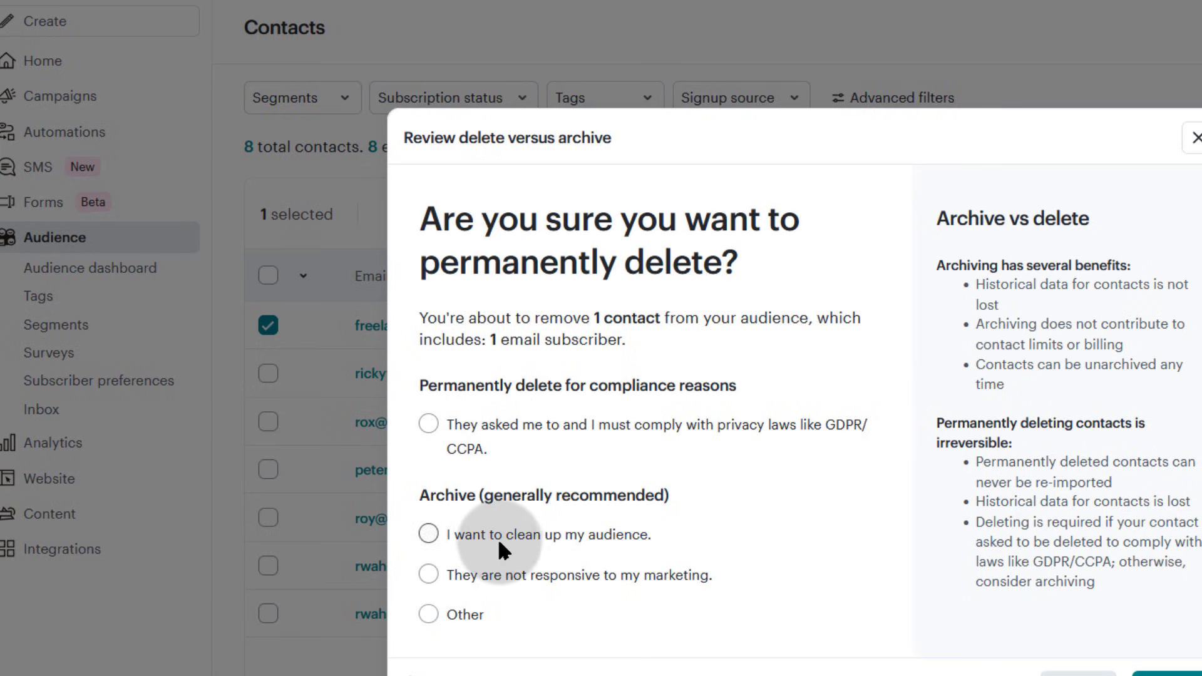
left_click(427, 533)
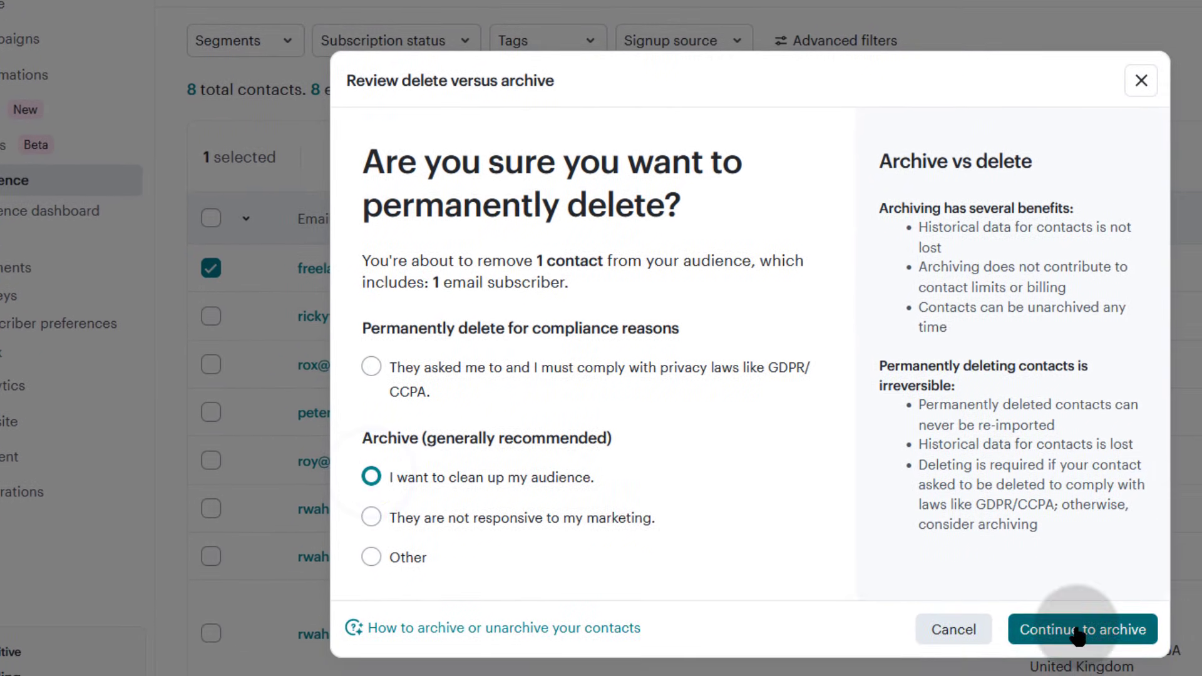
left_click(1077, 632)
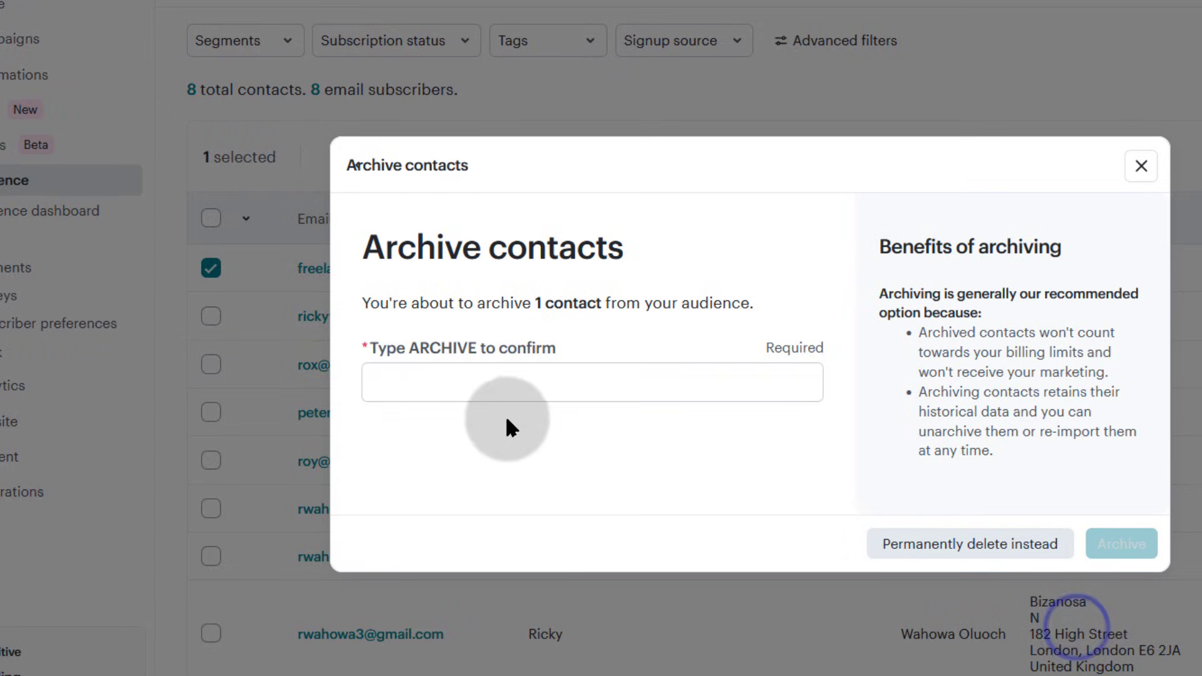
left_click(452, 385)
type("ARCHIVE")
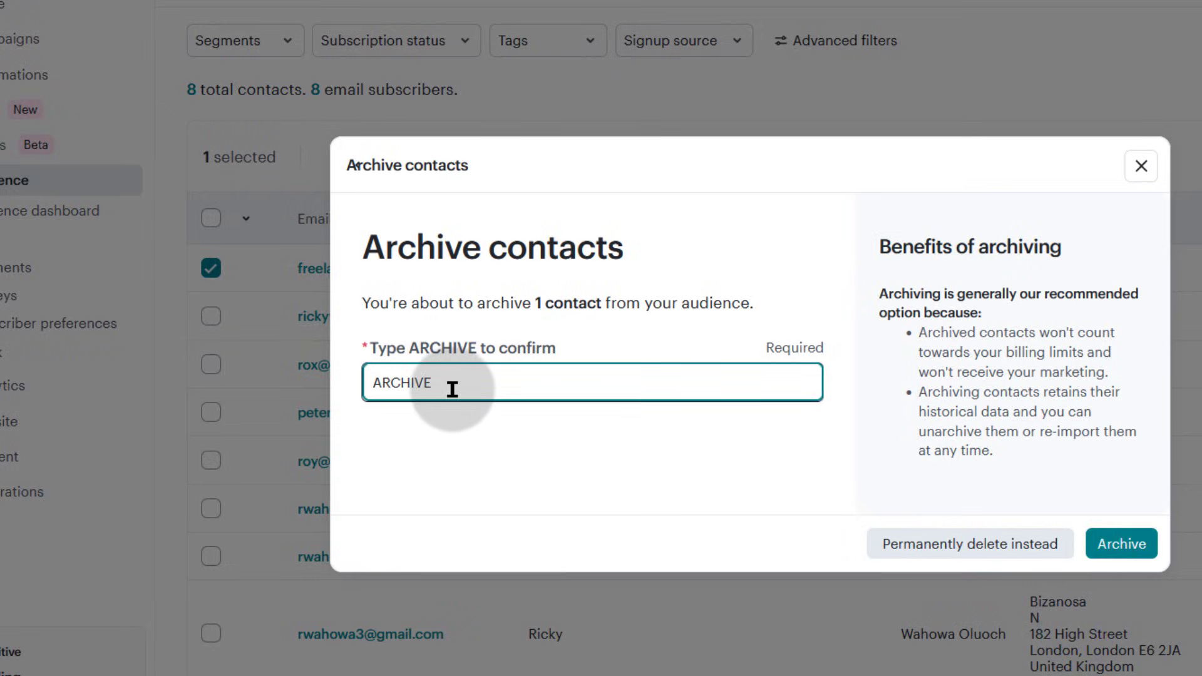
left_click(1122, 545)
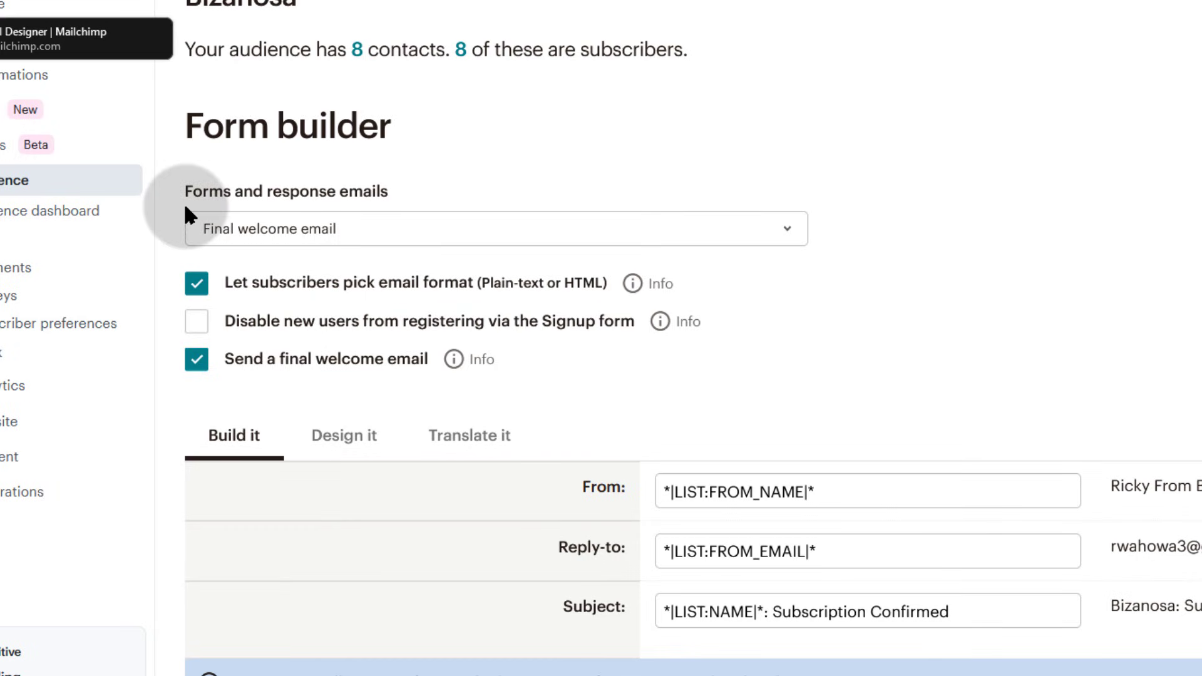
Switch the form builder from the final welcome email to the Signup form and open its signup form URL in a new tab.
left_click(330, 438)
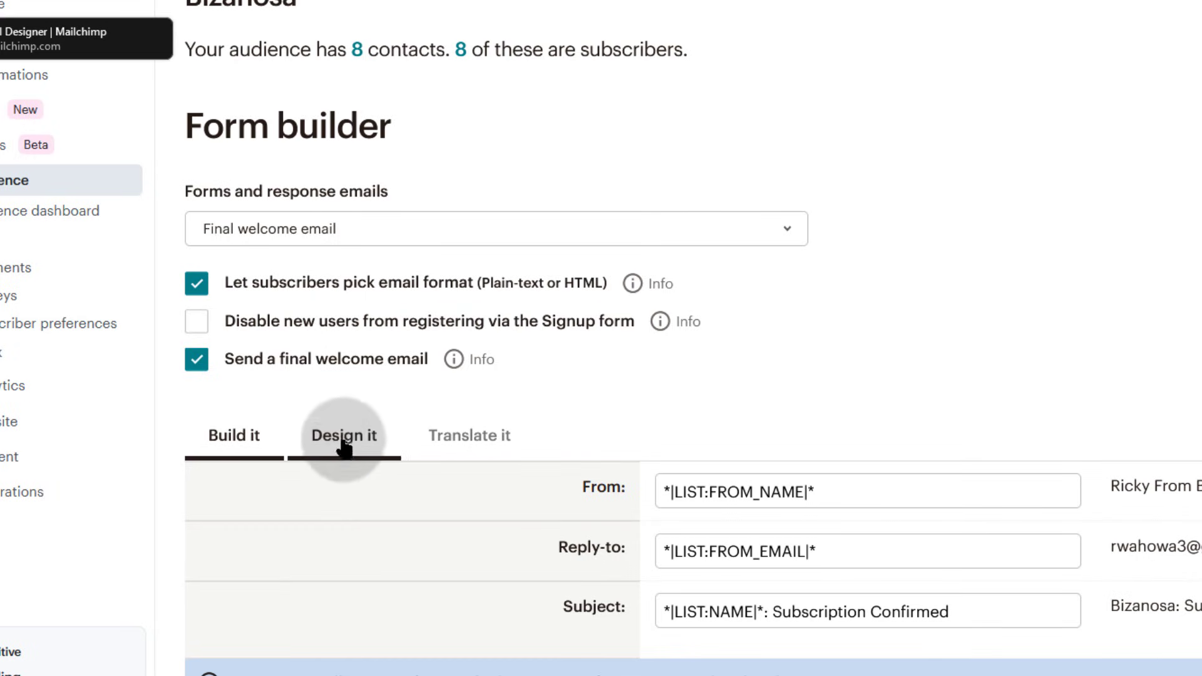
left_click(400, 221)
left_click(349, 342)
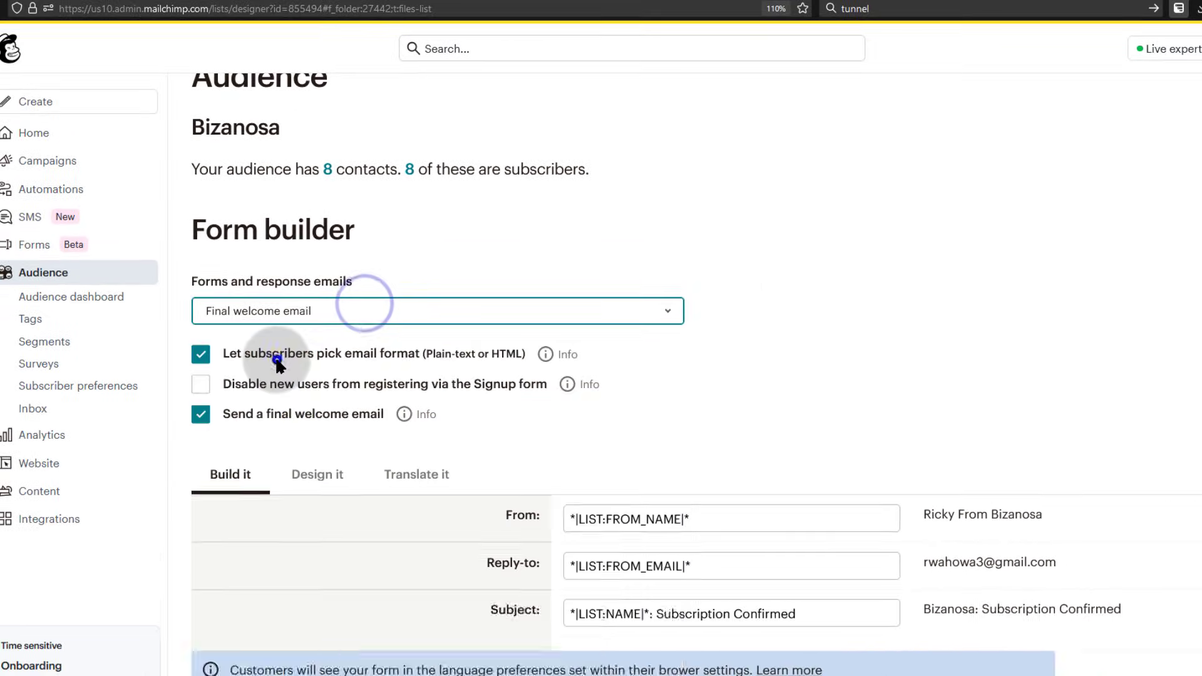
left_click(302, 489)
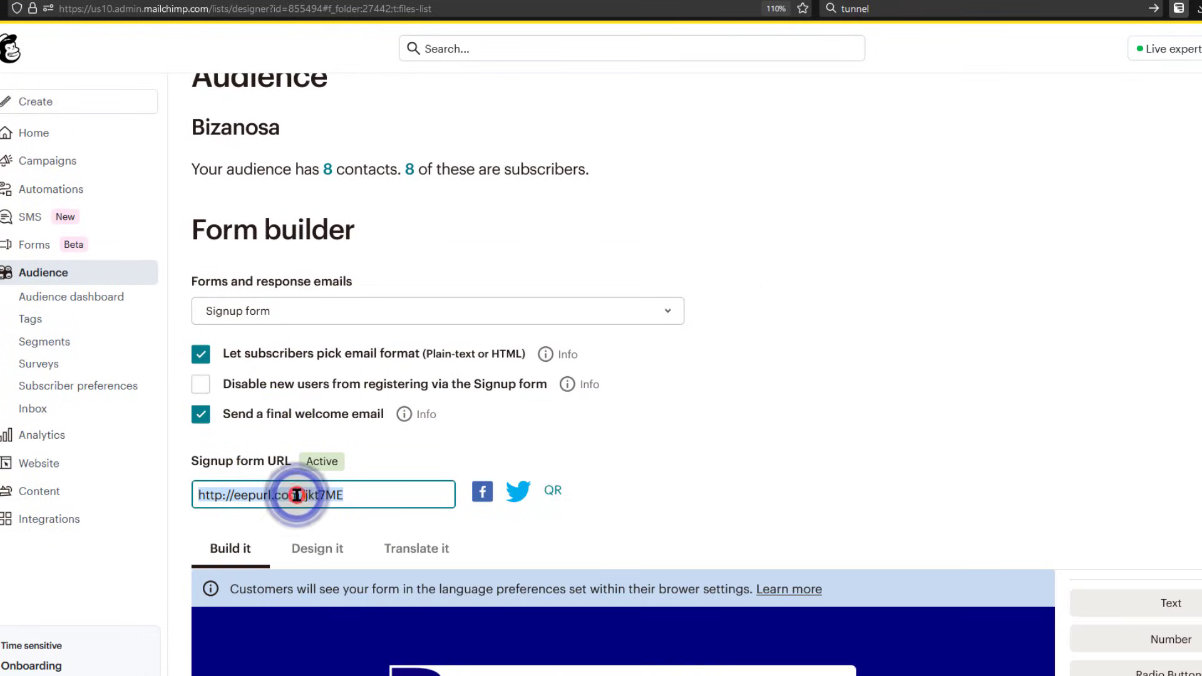
right_click(298, 495)
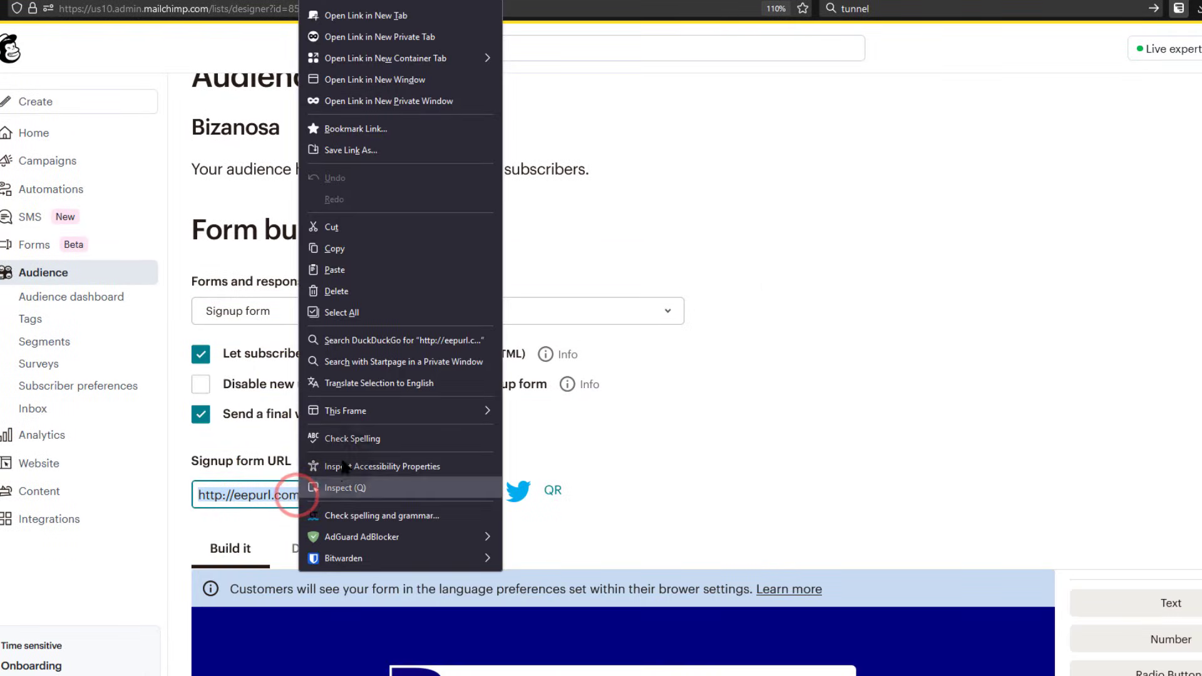
left_click(365, 16)
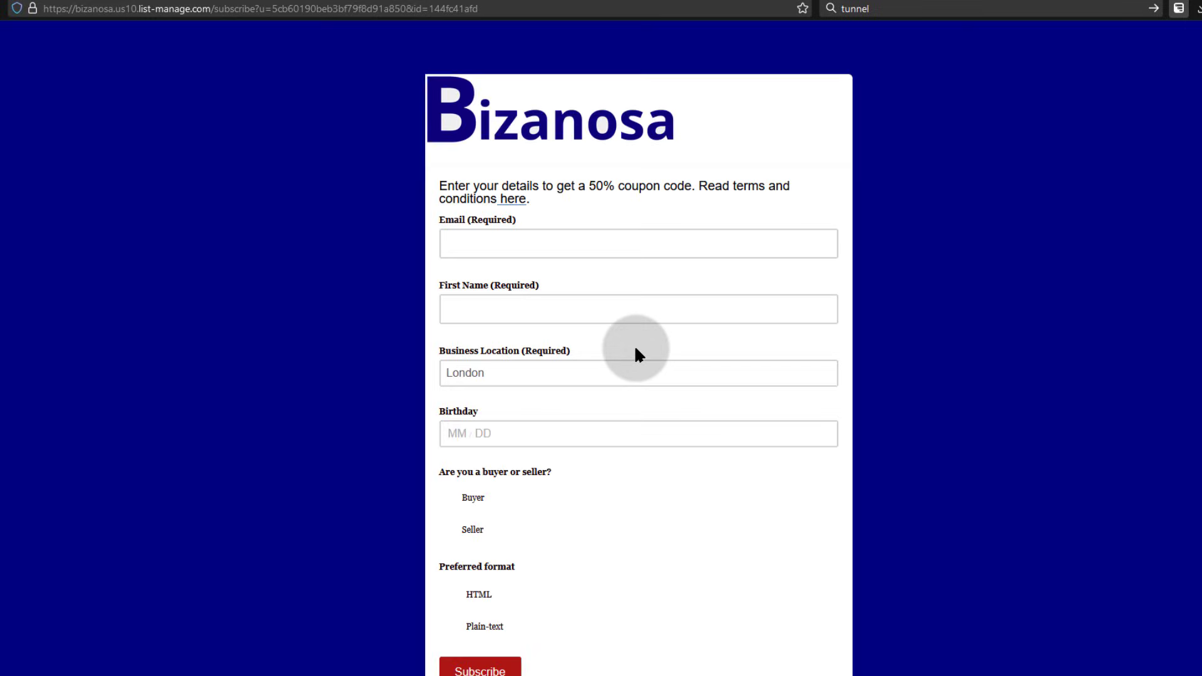
Fill in the signup form with the subscriber's email and first name, select Buyer, and submit it with the human verification completed.
left_click(483, 235)
right_click(484, 235)
left_click(560, 343)
left_click(479, 308)
type("Rick")
left_click(448, 498)
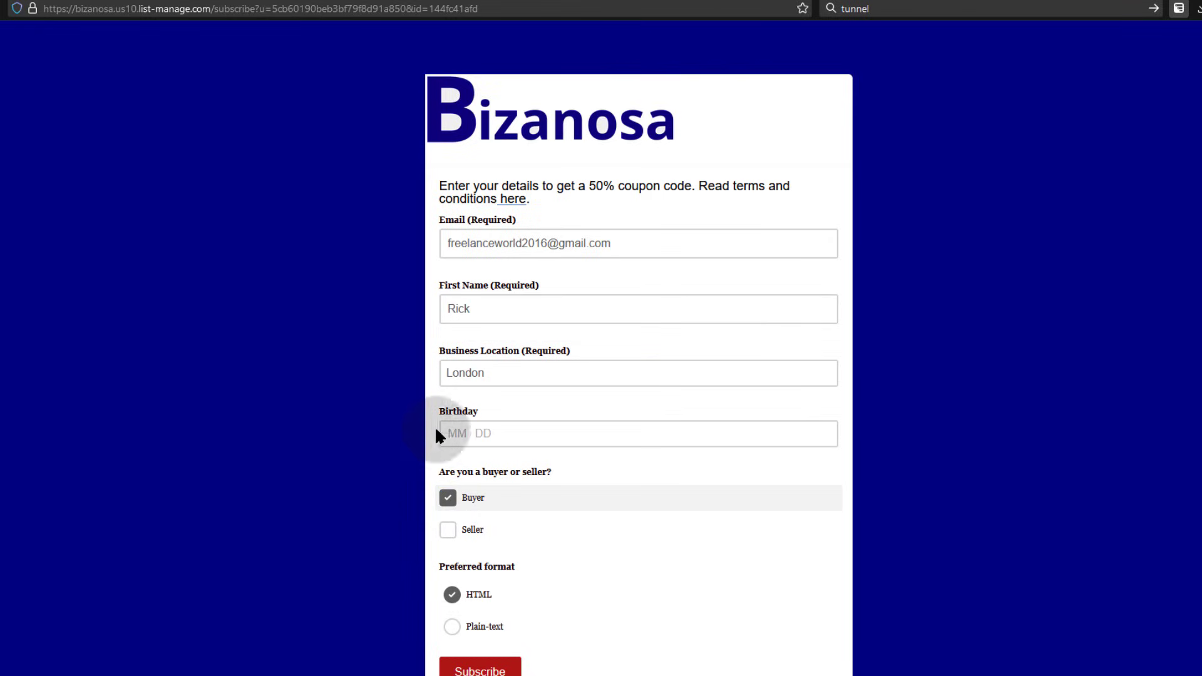
left_click(482, 672)
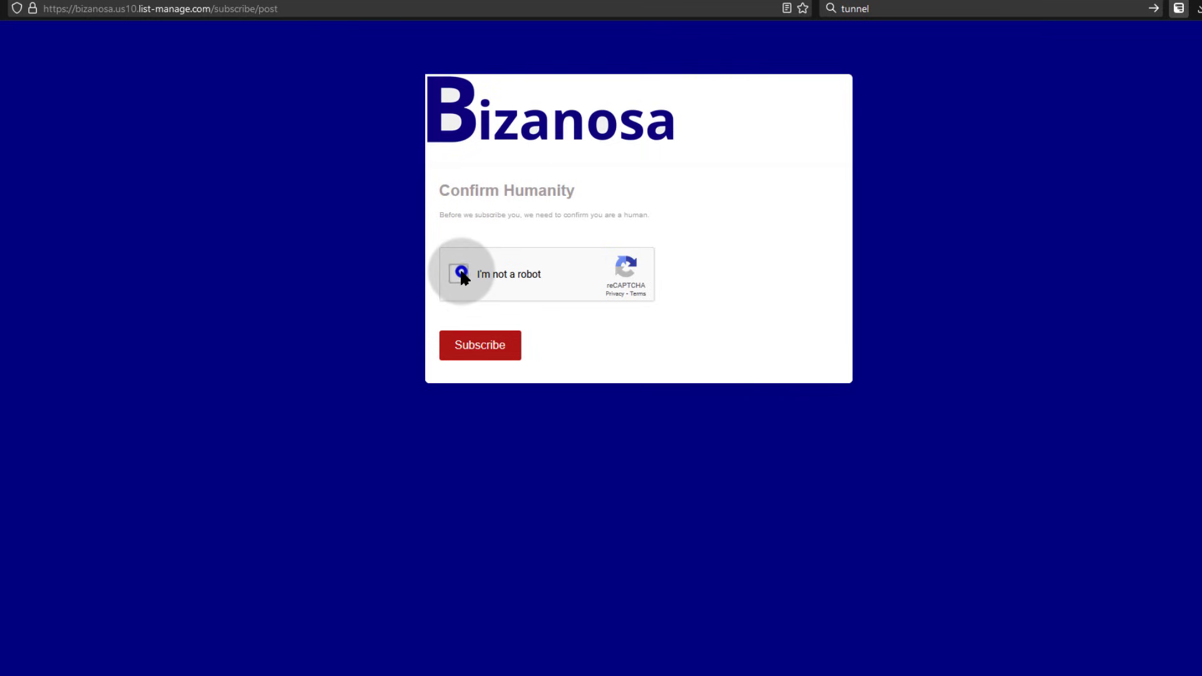
left_click(481, 343)
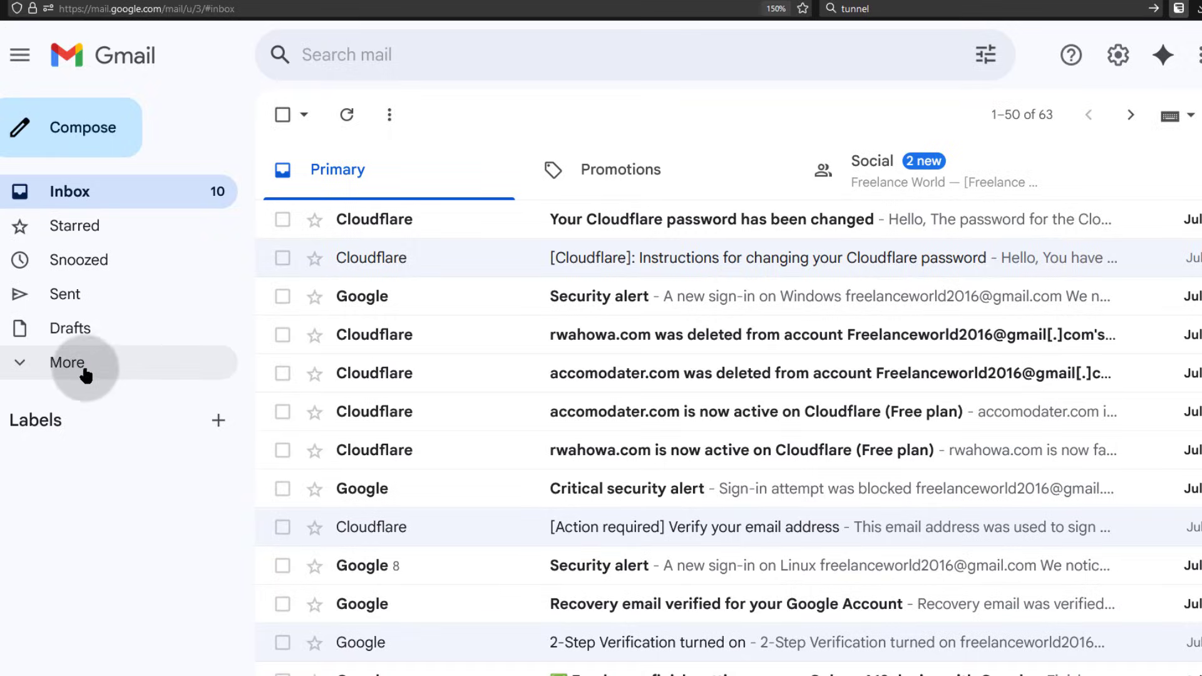
Open the "Bizanosa: Please Confirm Subscription" email in the Gmail Spam folder and confirm the subscription to the list.
left_click(82, 363)
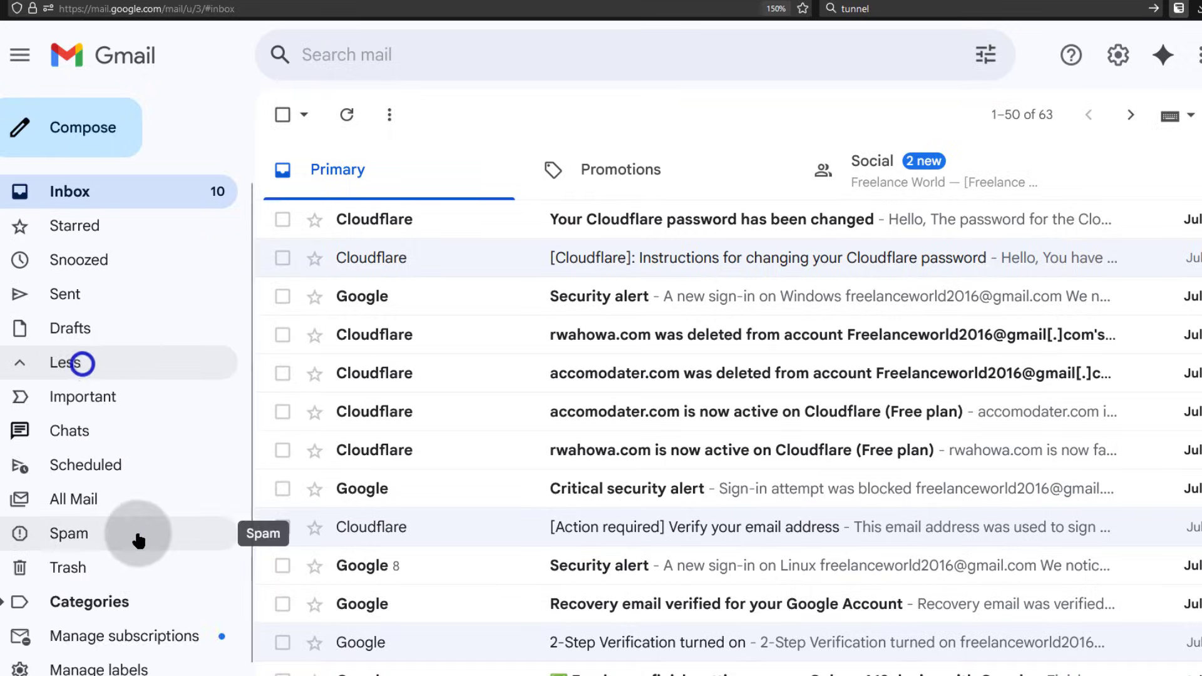
left_click(138, 540)
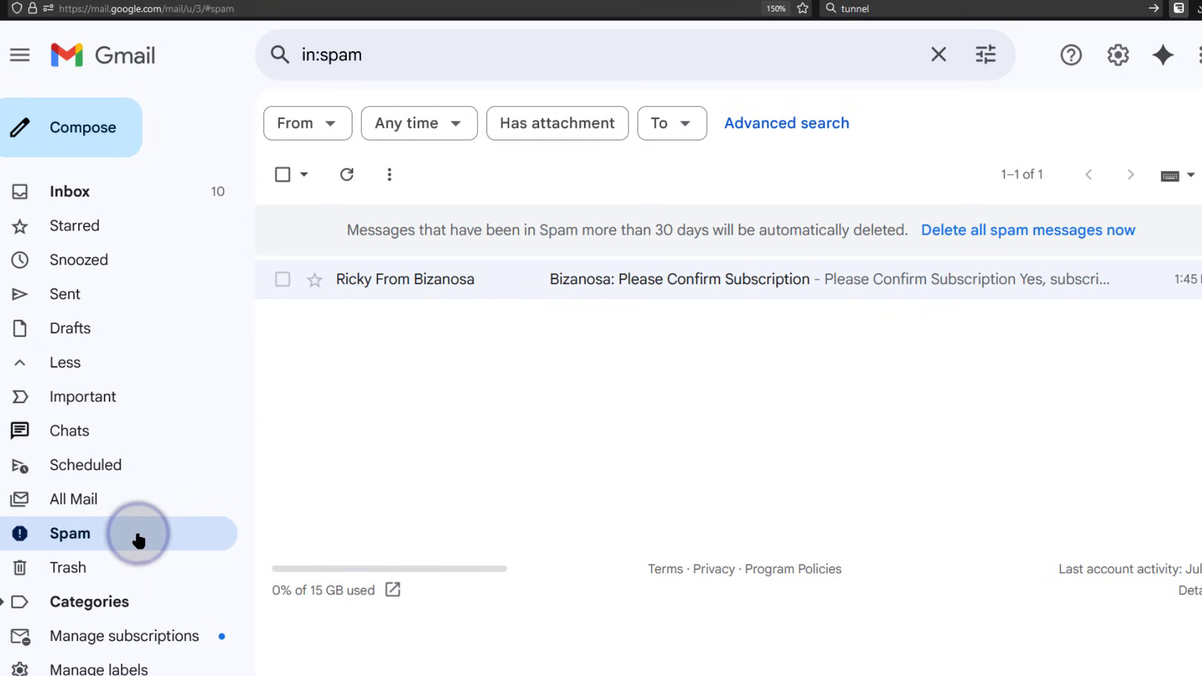
left_click(1, 9)
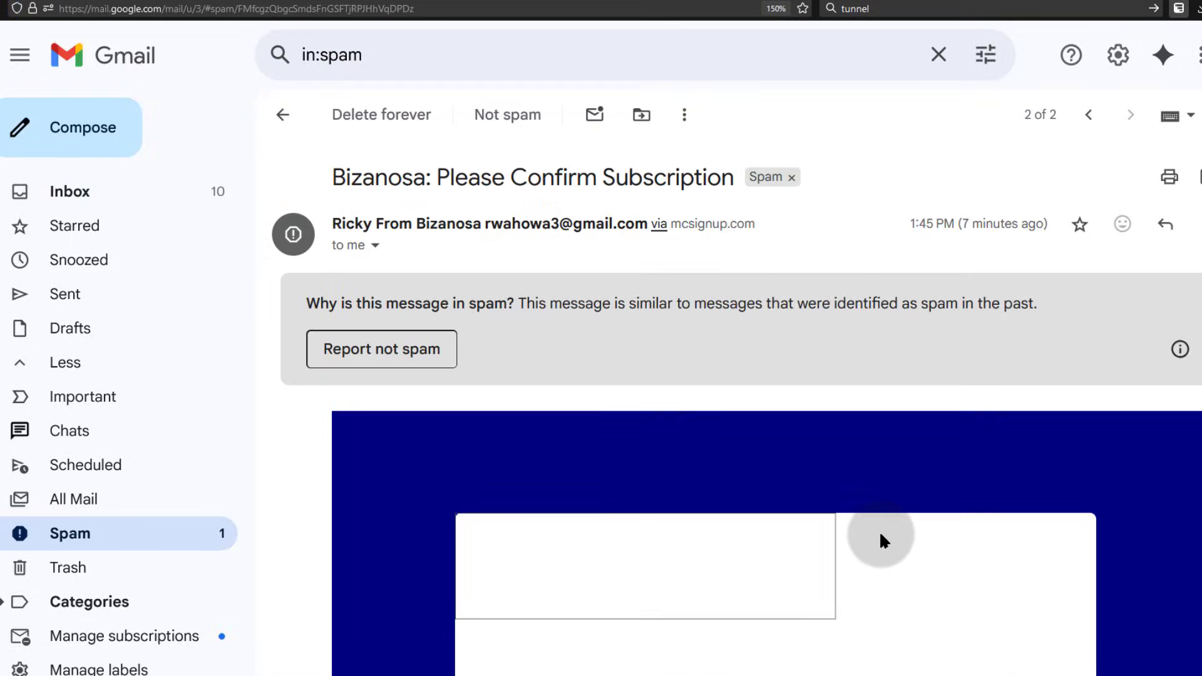
scroll(881, 540, "down", 5)
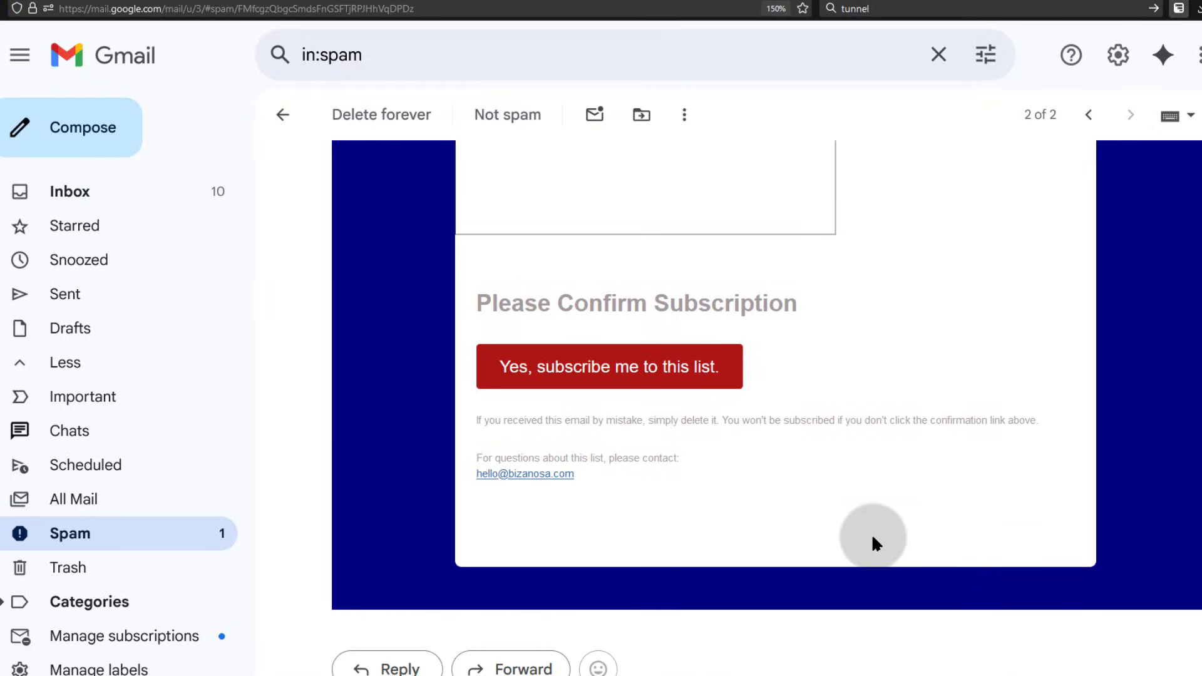
left_click(579, 368)
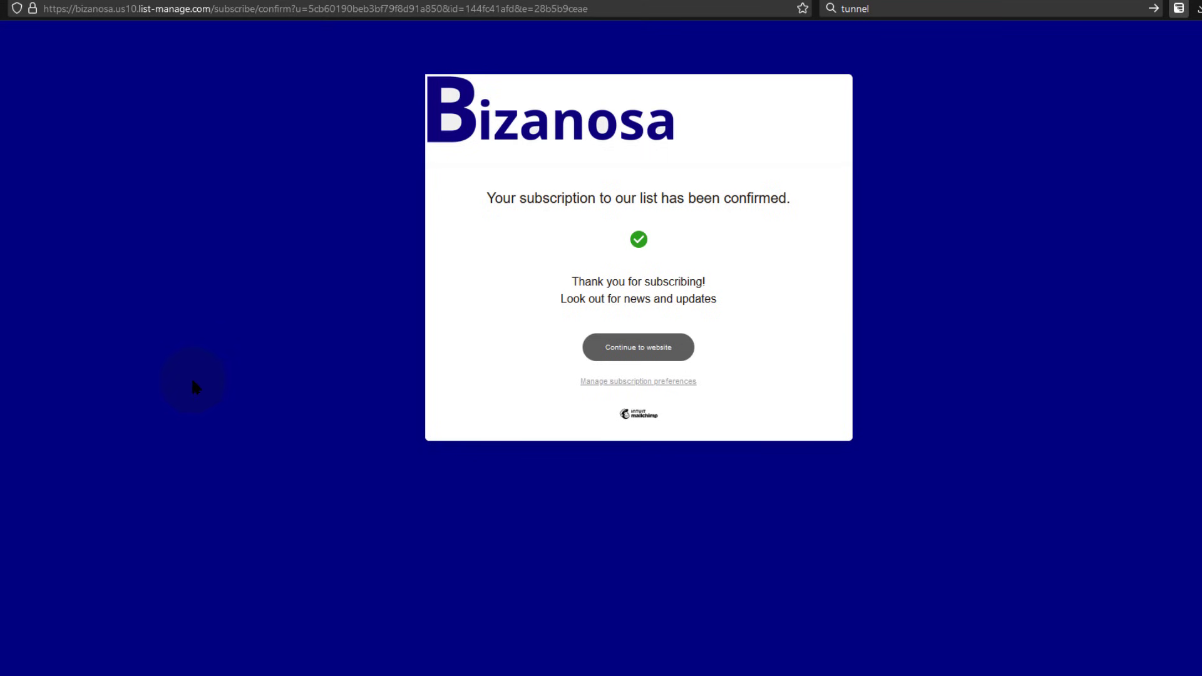
Return to the Gmail Spam folder and open the "Bizanosa: Subscription Confirmed" email.
left_click(2, 103)
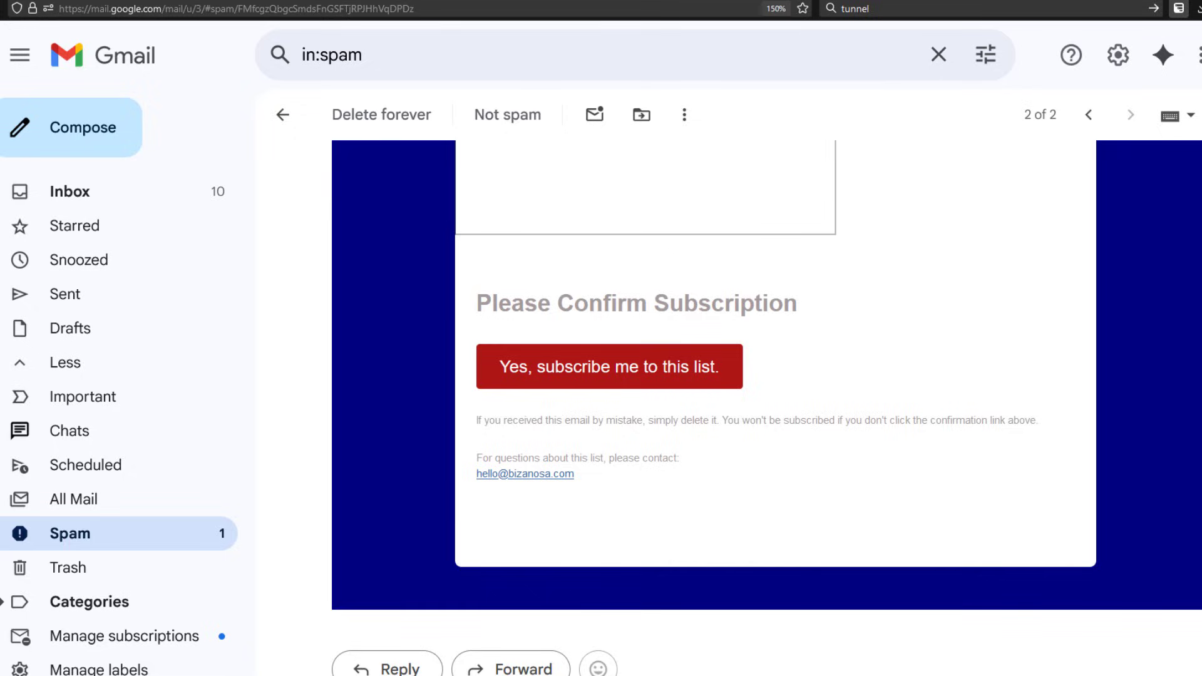
left_click(178, 536)
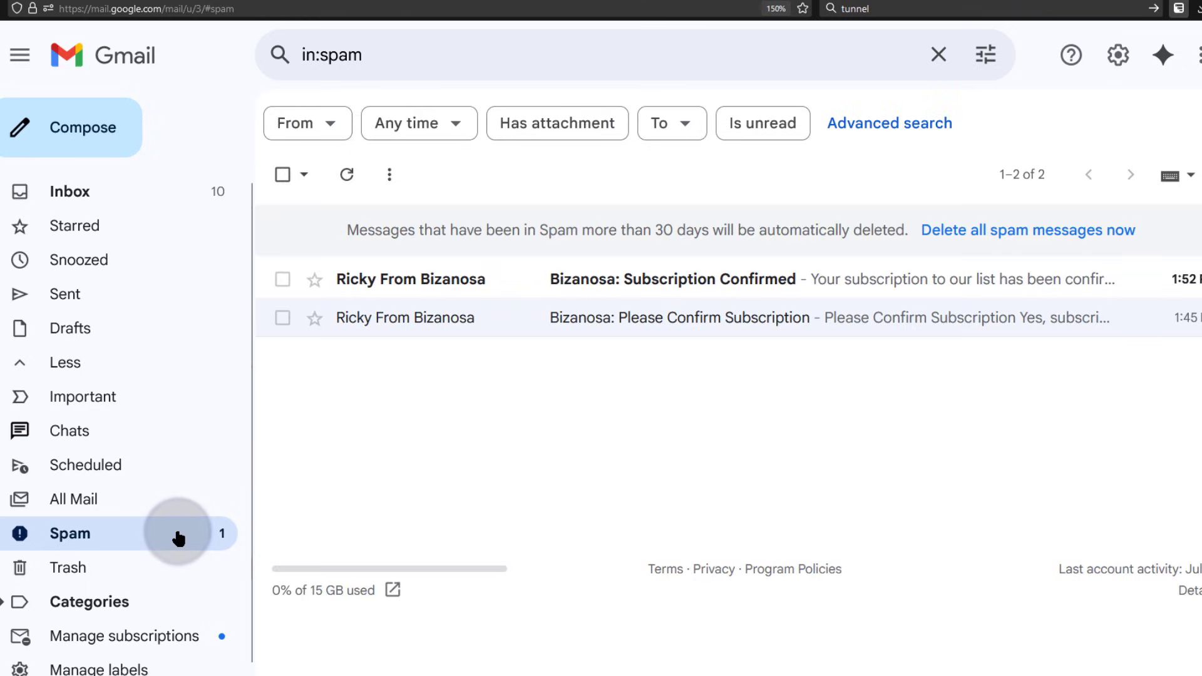
left_click(693, 279)
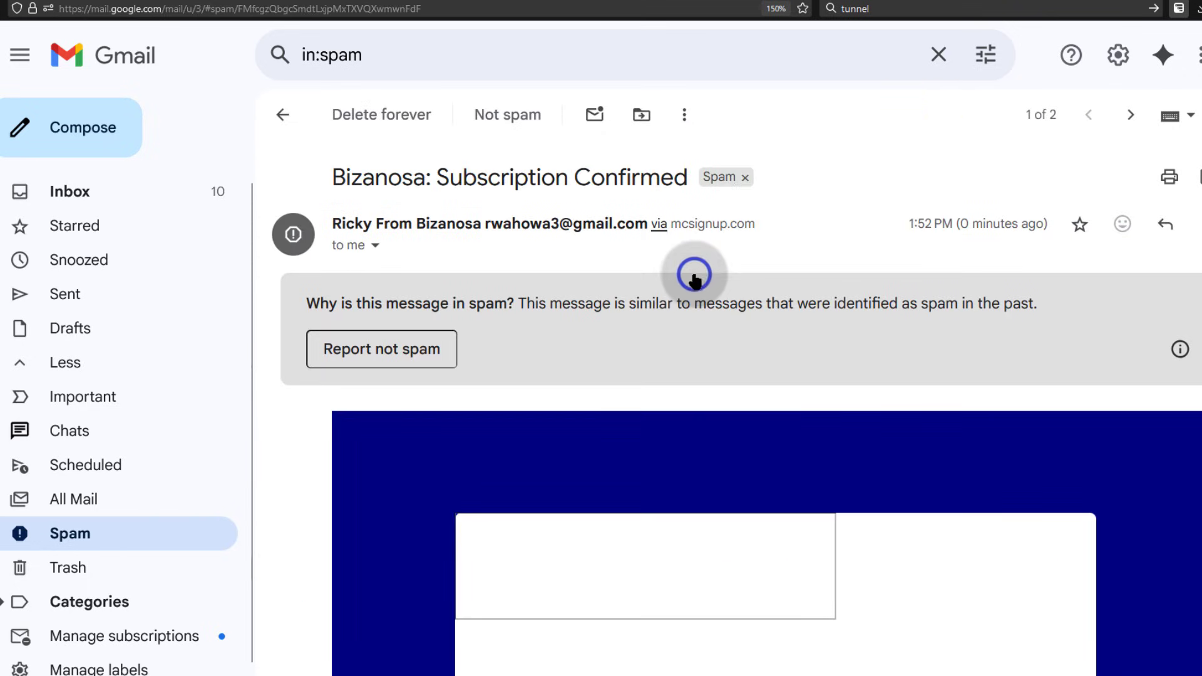
Look through the "Bizanosa: Subscription Confirmed" email and report it as not spam.
scroll(705, 454, "down", 5)
scroll(601, 401, "up", 3)
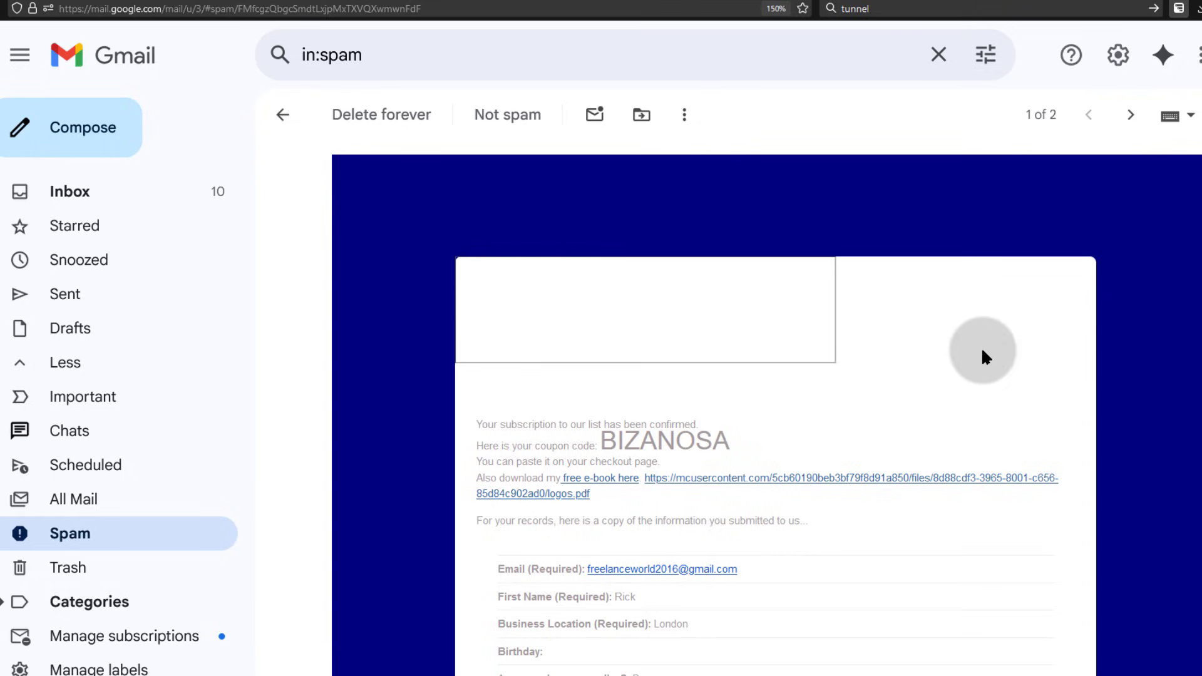
scroll(664, 374, "up", 4)
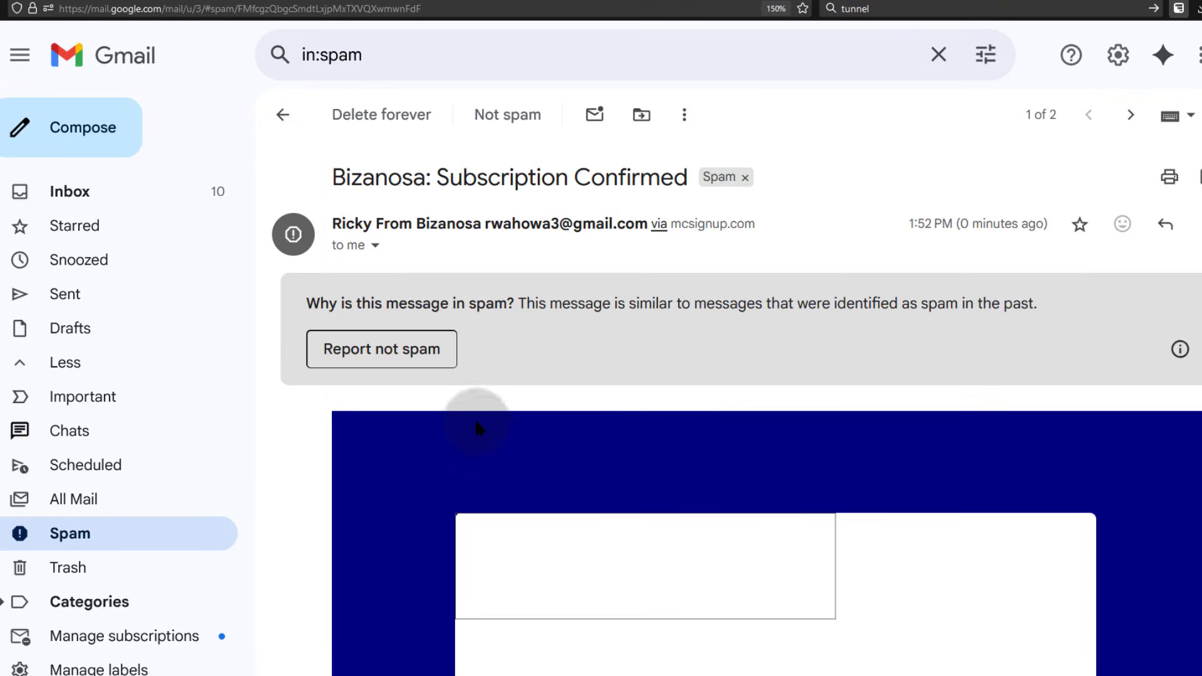
left_click(382, 349)
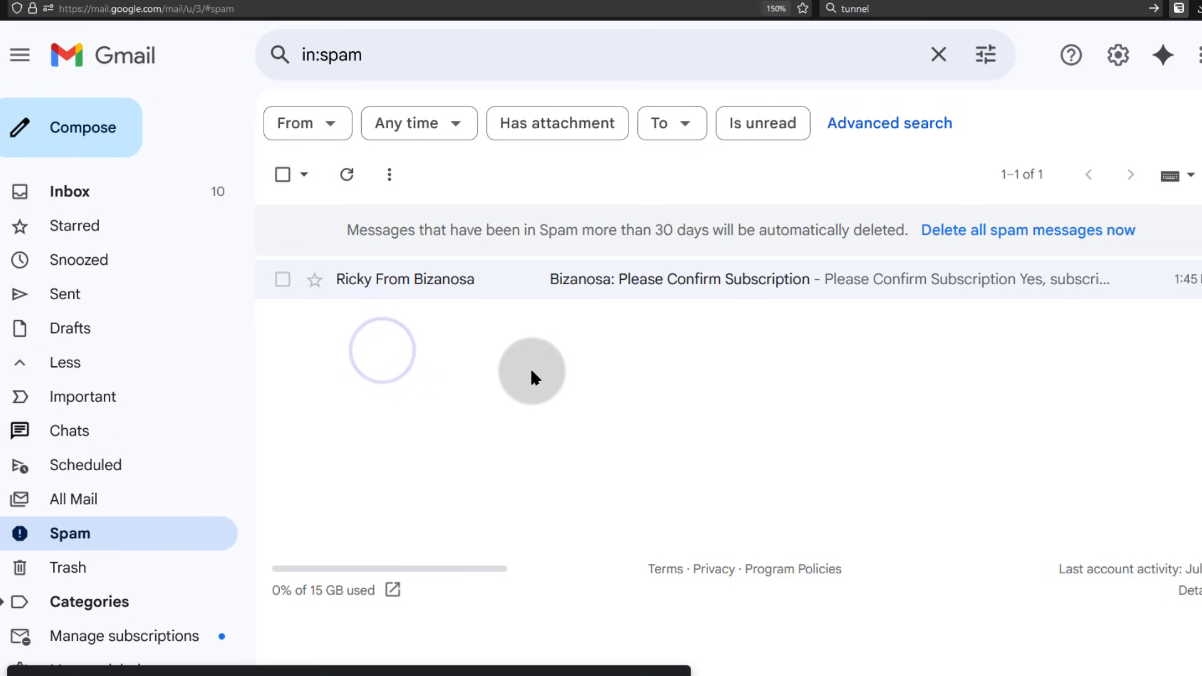
Open the "Bizanosa: Subscription Confirmed" email from the Gmail Inbox.
left_click(144, 188)
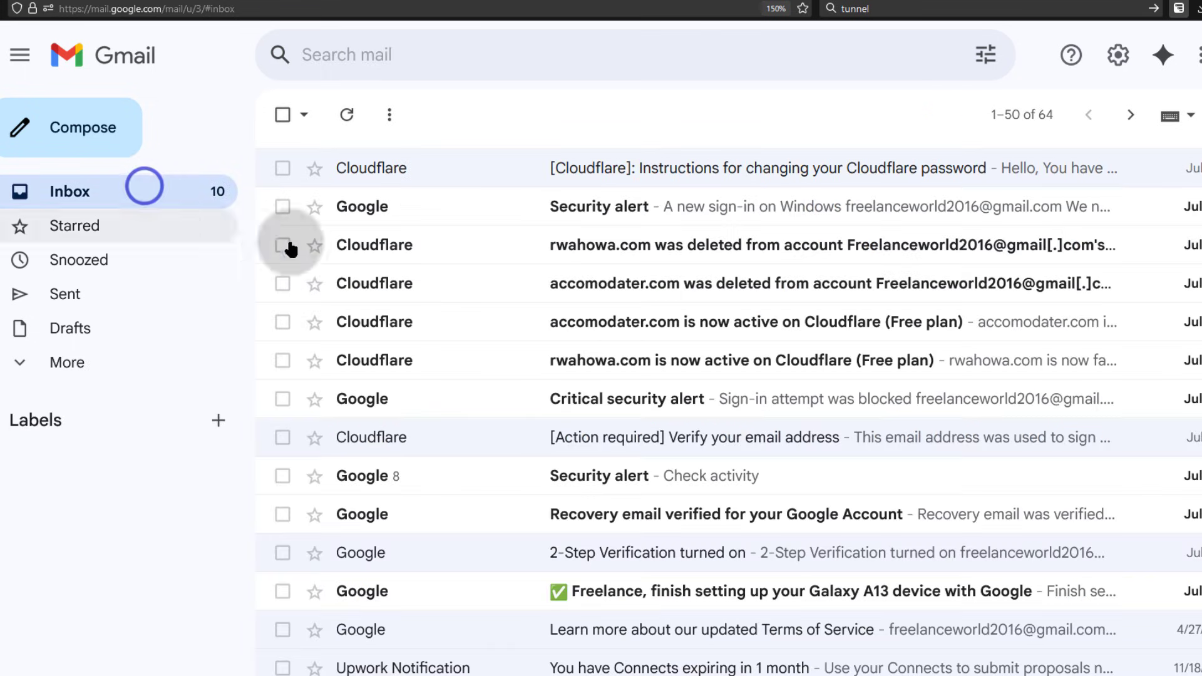
scroll(770, 408, "down", 10)
scroll(692, 423, "up", 10)
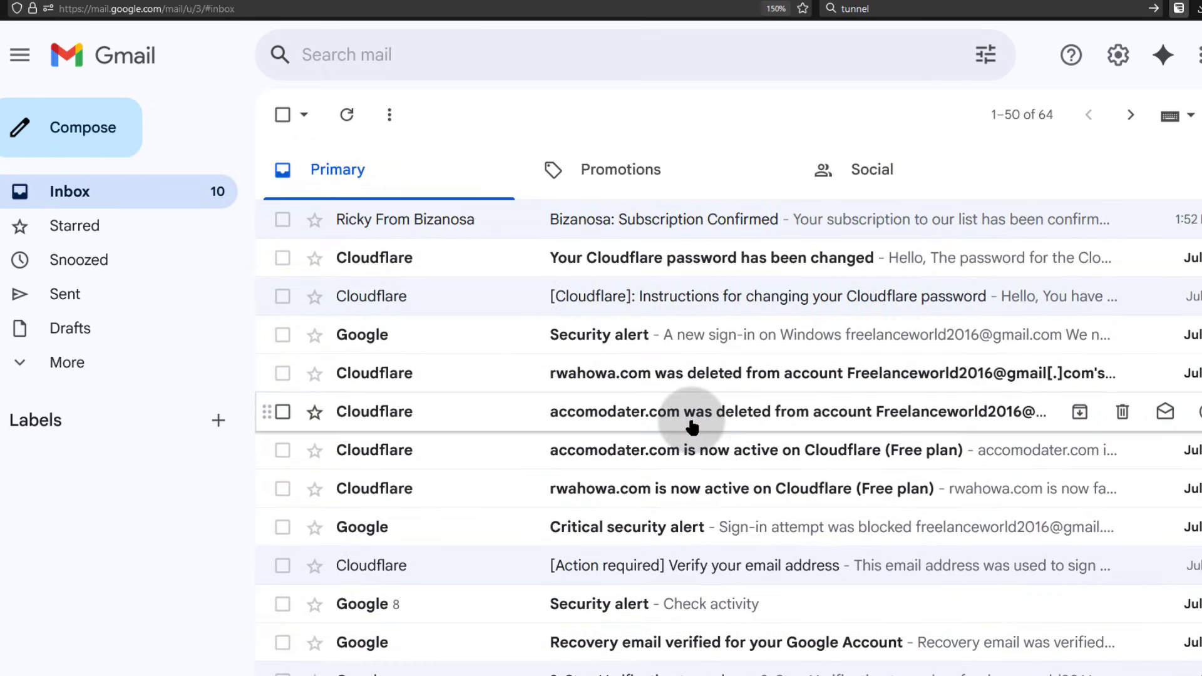
left_click(594, 221)
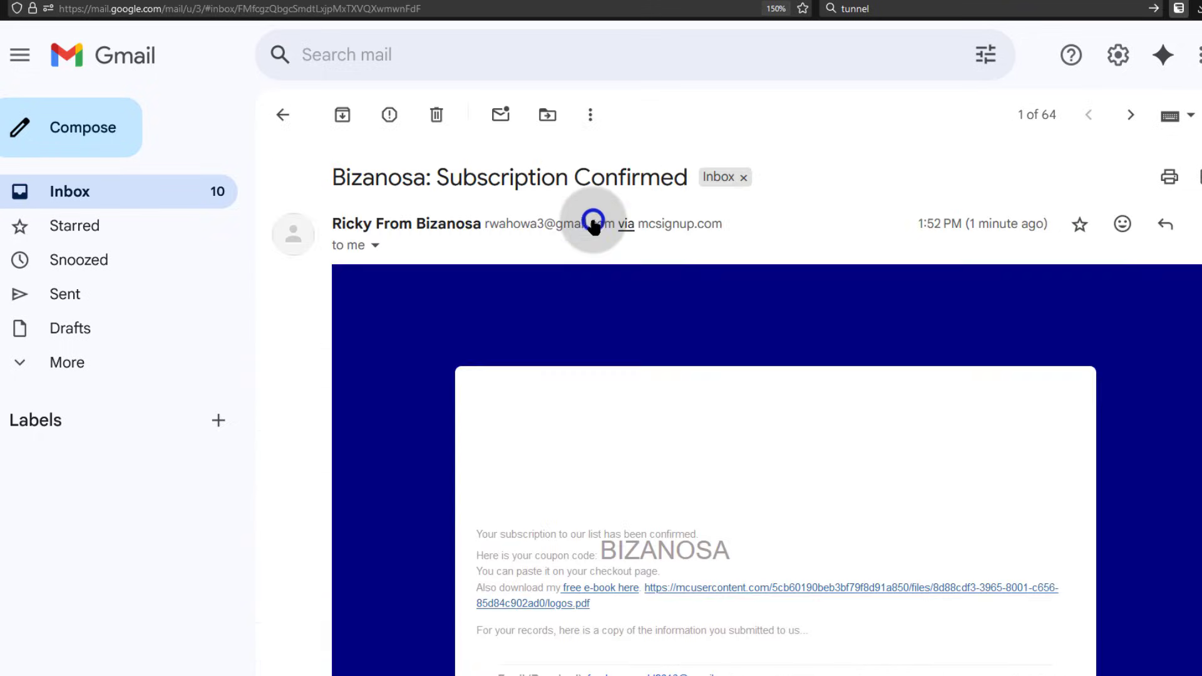
Examine the welcome email's logo, coupon code and submitted details, and open its free e-book link.
scroll(720, 486, "down", 3)
scroll(746, 489, "up", 3)
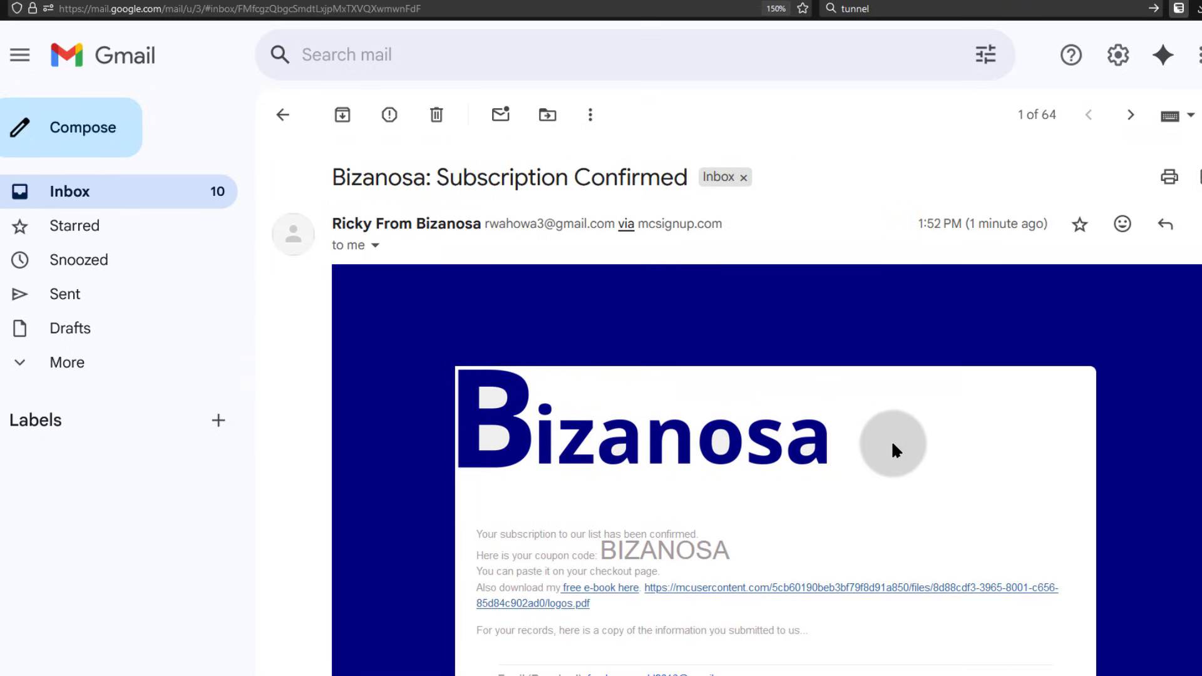
scroll(827, 461, "down", 3)
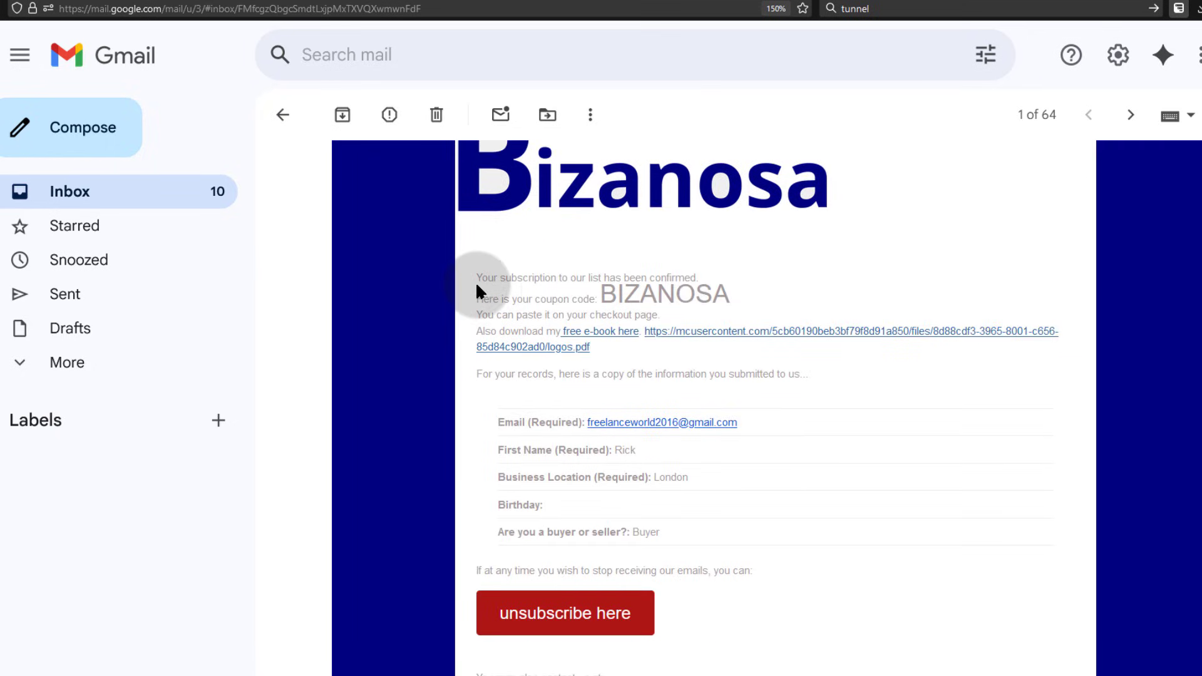
left_click_drag(493, 284, 640, 351)
left_click(979, 426)
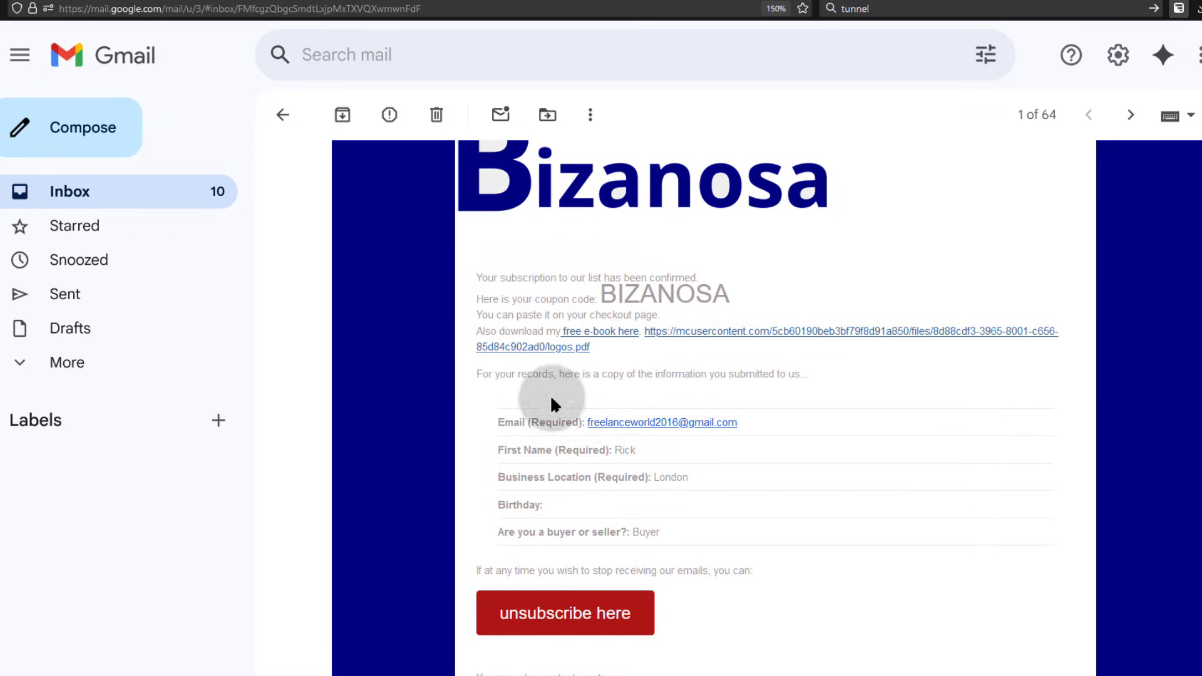
scroll(751, 537, "up", 2)
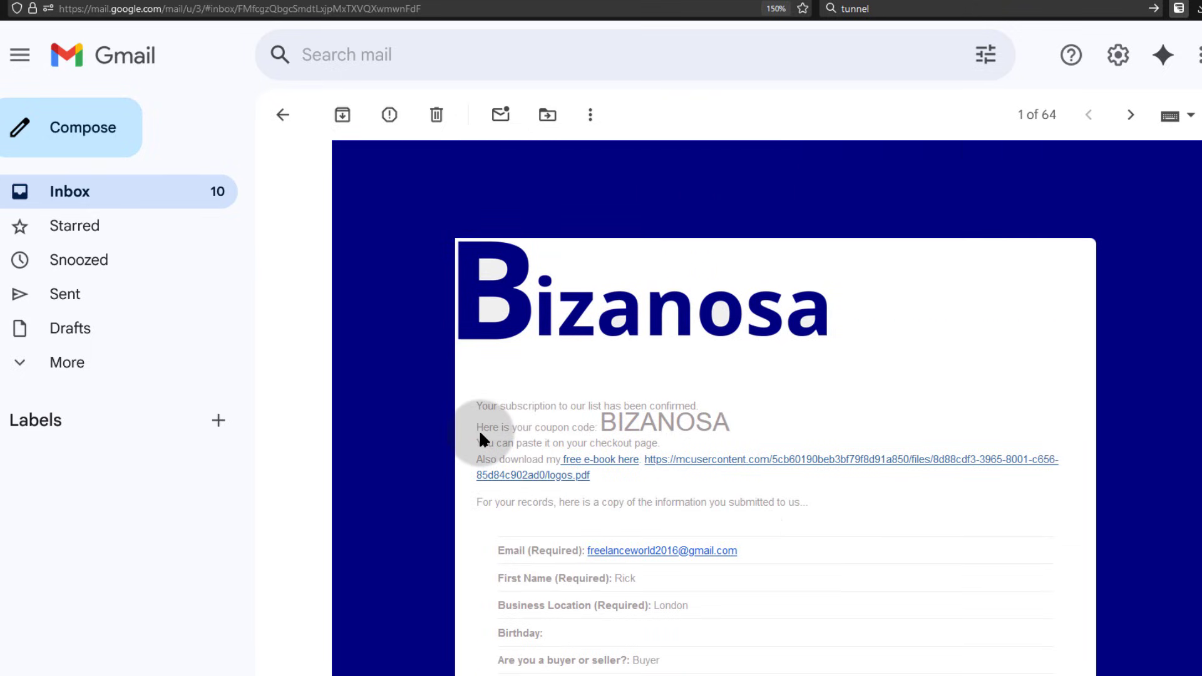
left_click_drag(603, 420, 726, 421)
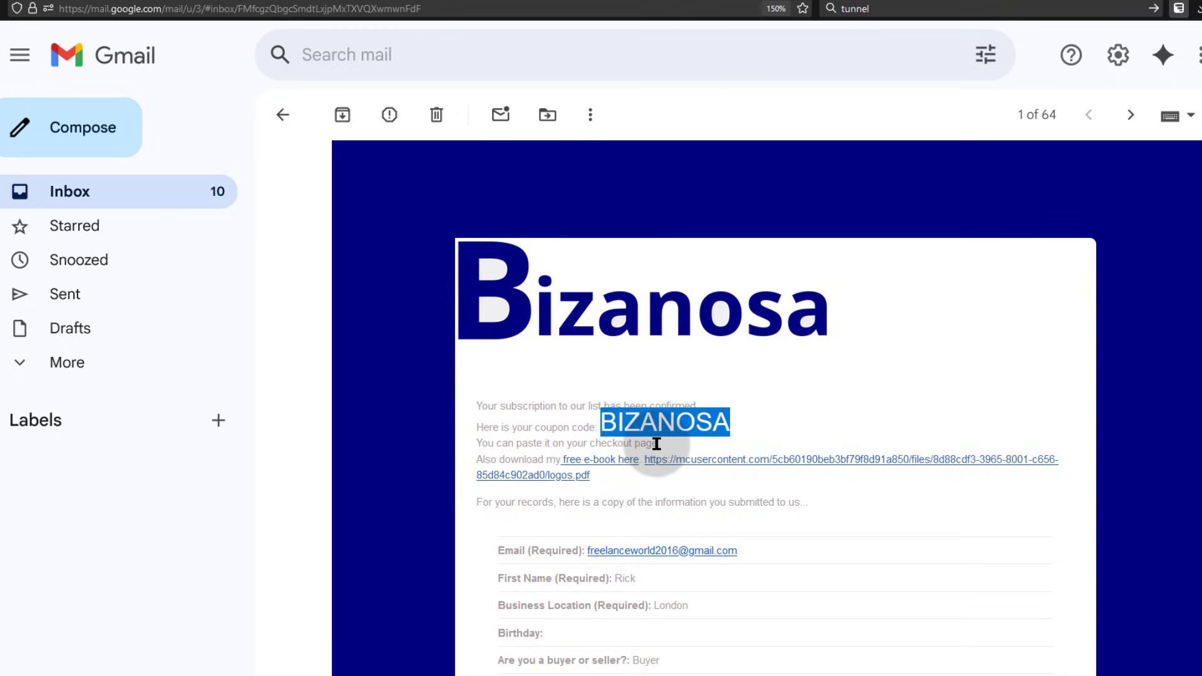
left_click(764, 424)
scroll(697, 550, "down", 2)
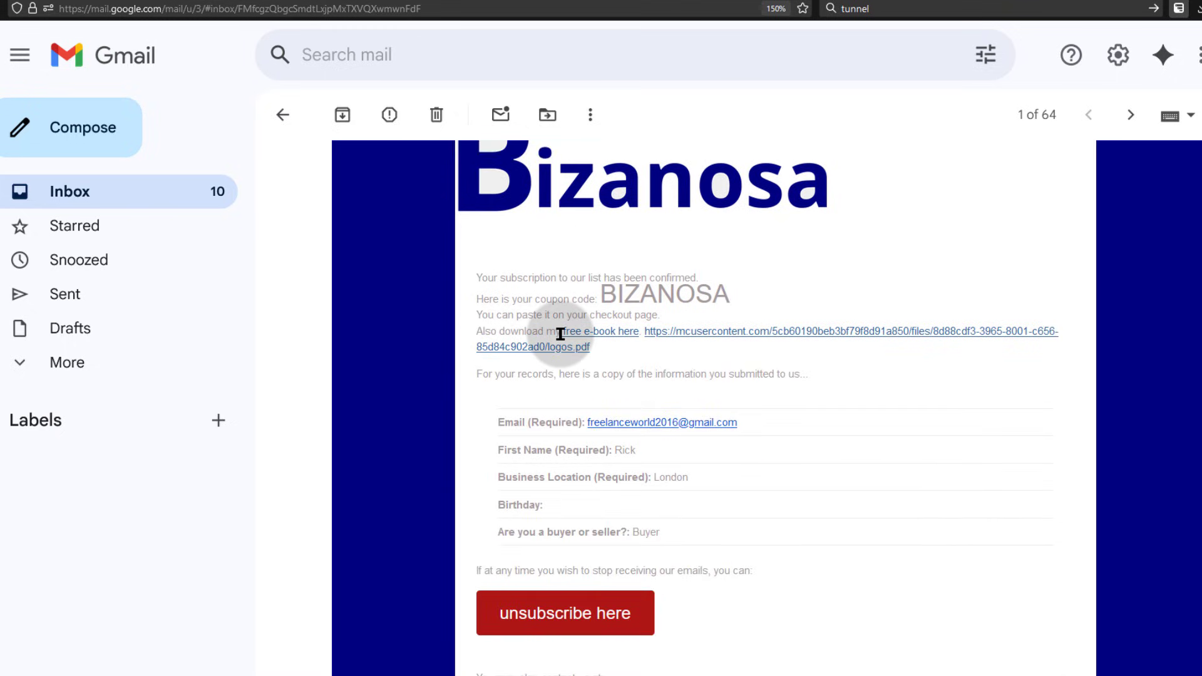
left_click(601, 335)
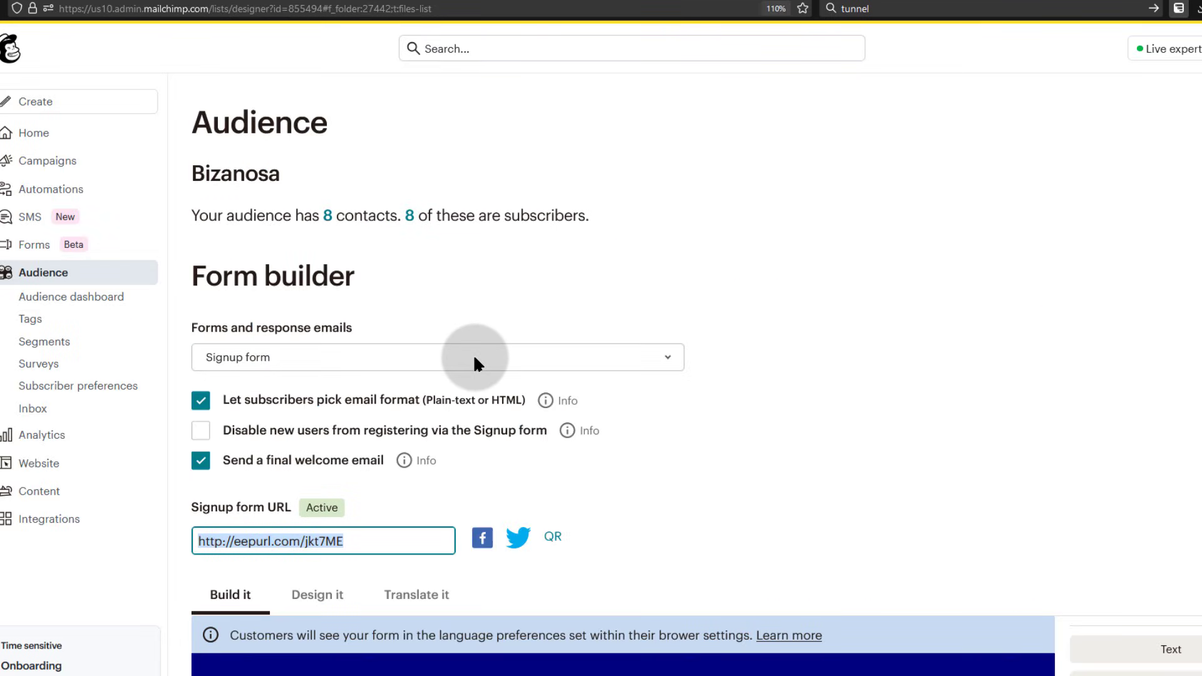
Switch to the Mailchimp form builder and select the Final welcome email in place of the Signup form.
left_click(475, 356)
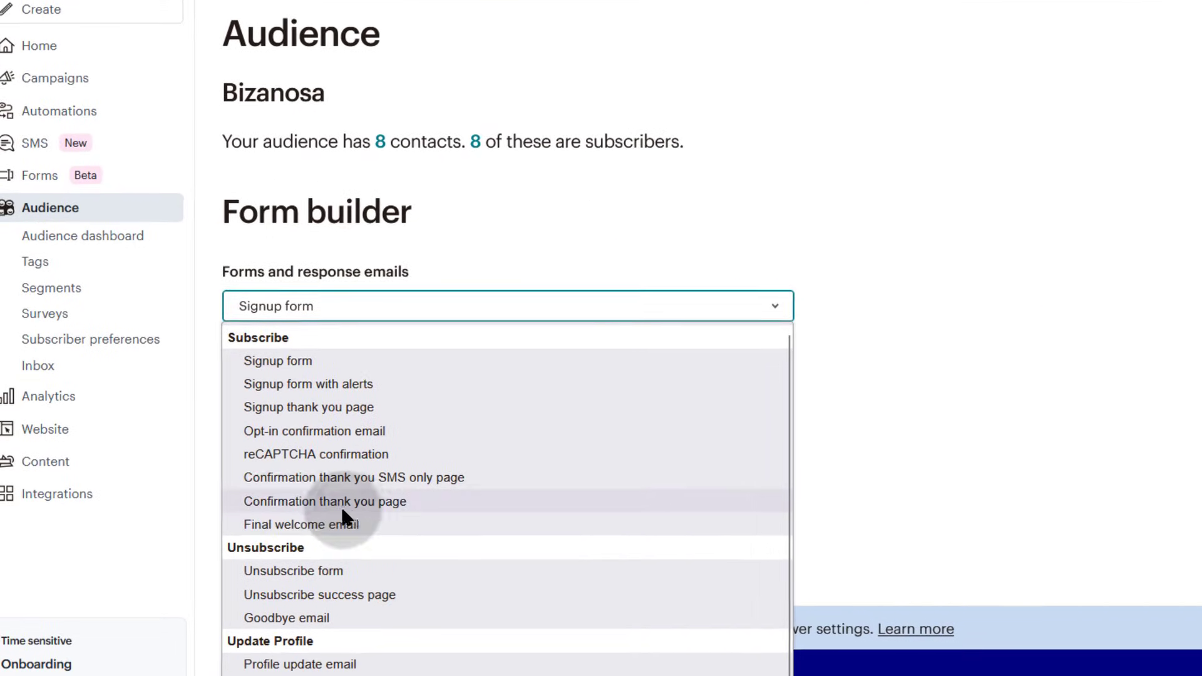
left_click(285, 540)
scroll(648, 475, "down", 2)
scroll(721, 446, "down", 5)
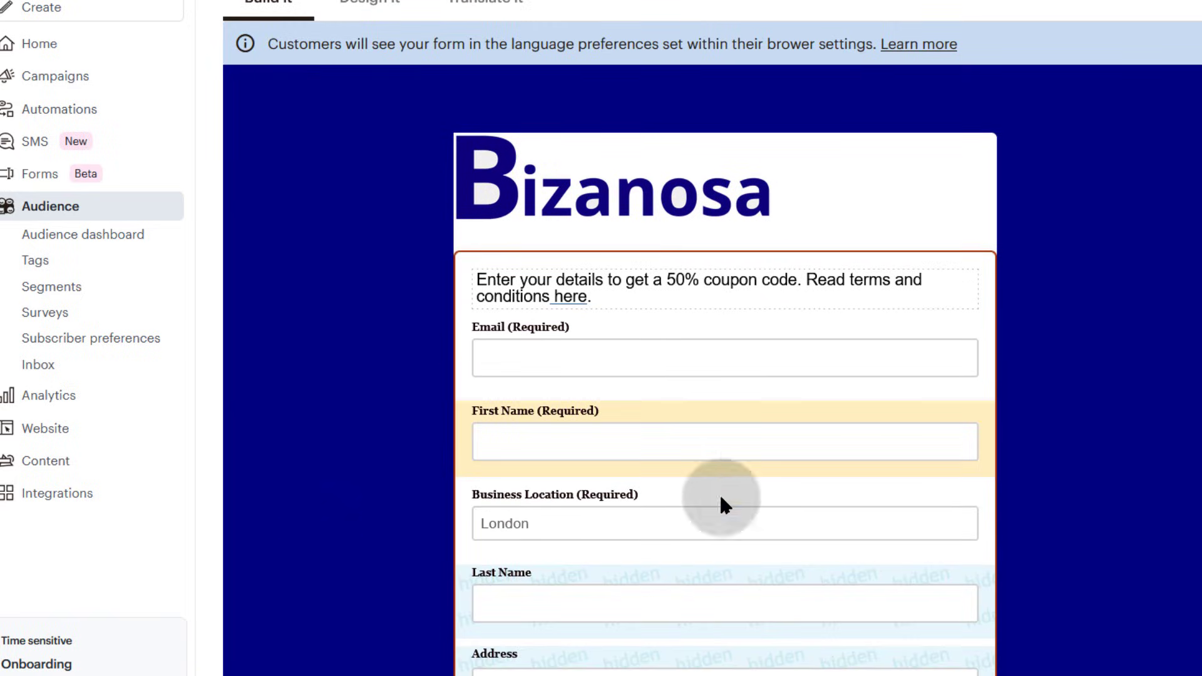
scroll(708, 442, "down", 2)
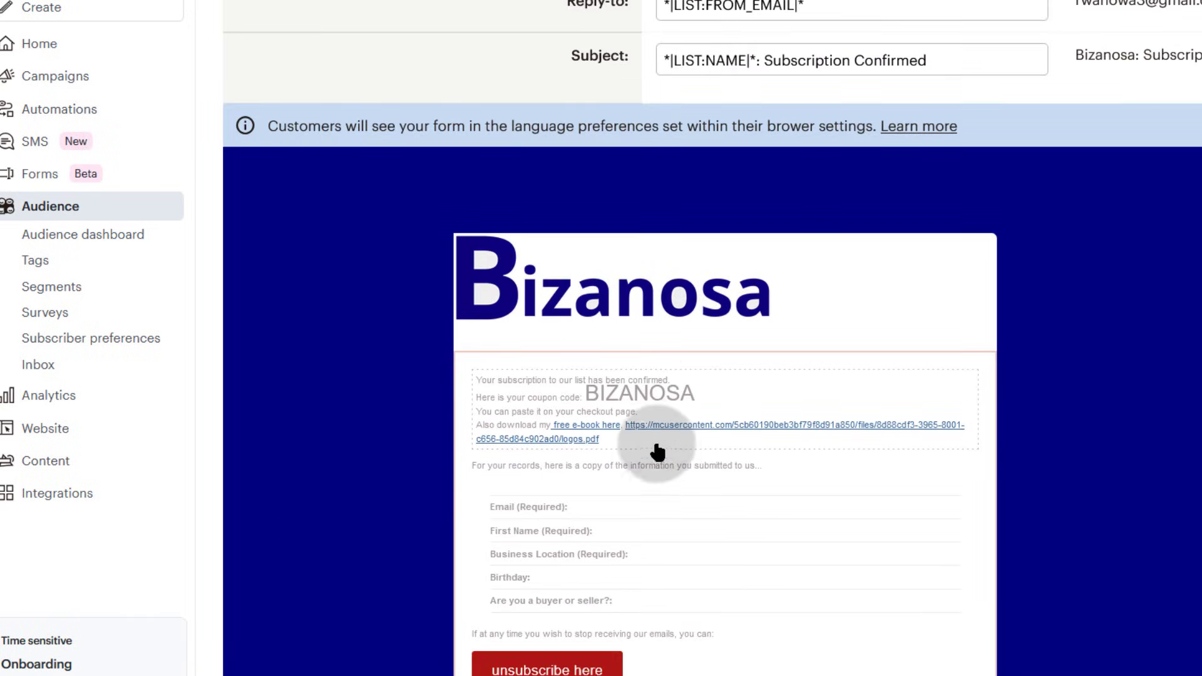
Edit the welcome email's text so the coupon code BIZANOSA has its own line and blank lines separate all the sentences.
left_click(520, 389)
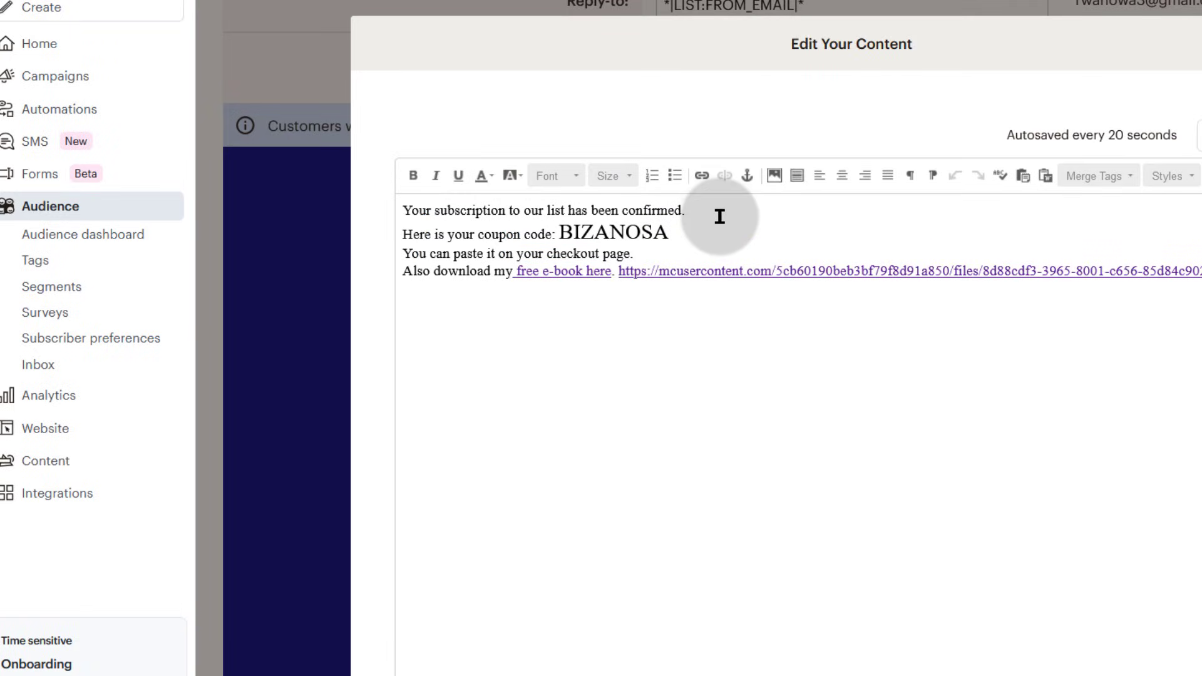
key("Return")
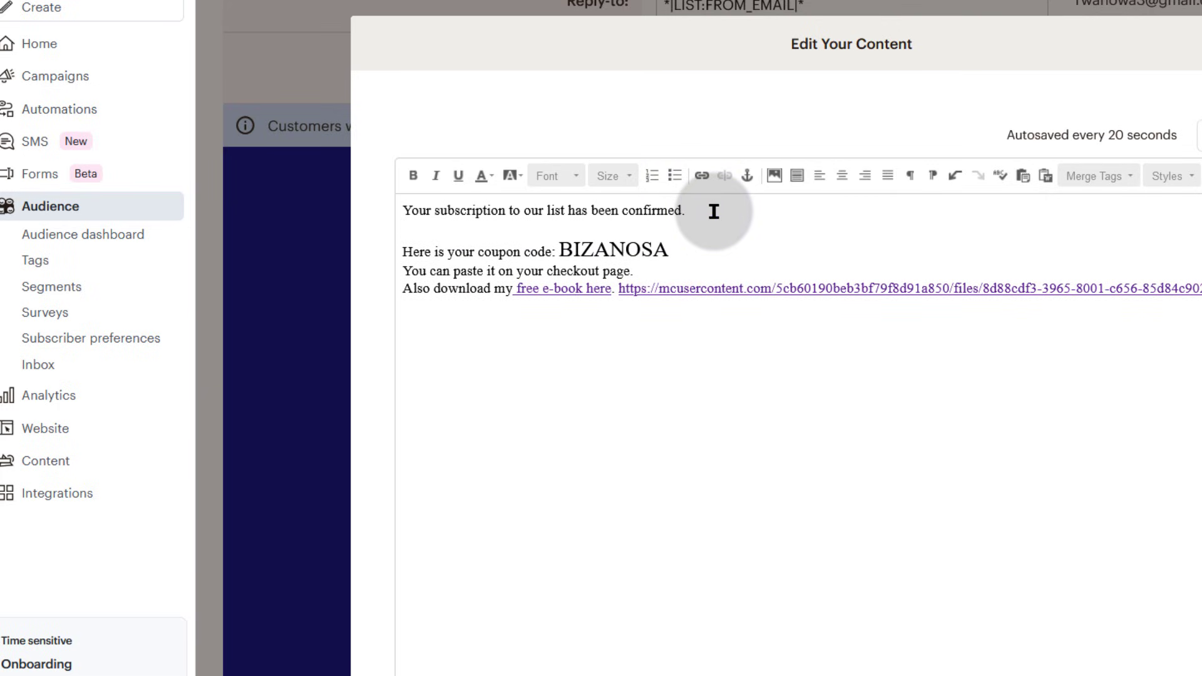
left_click(561, 249)
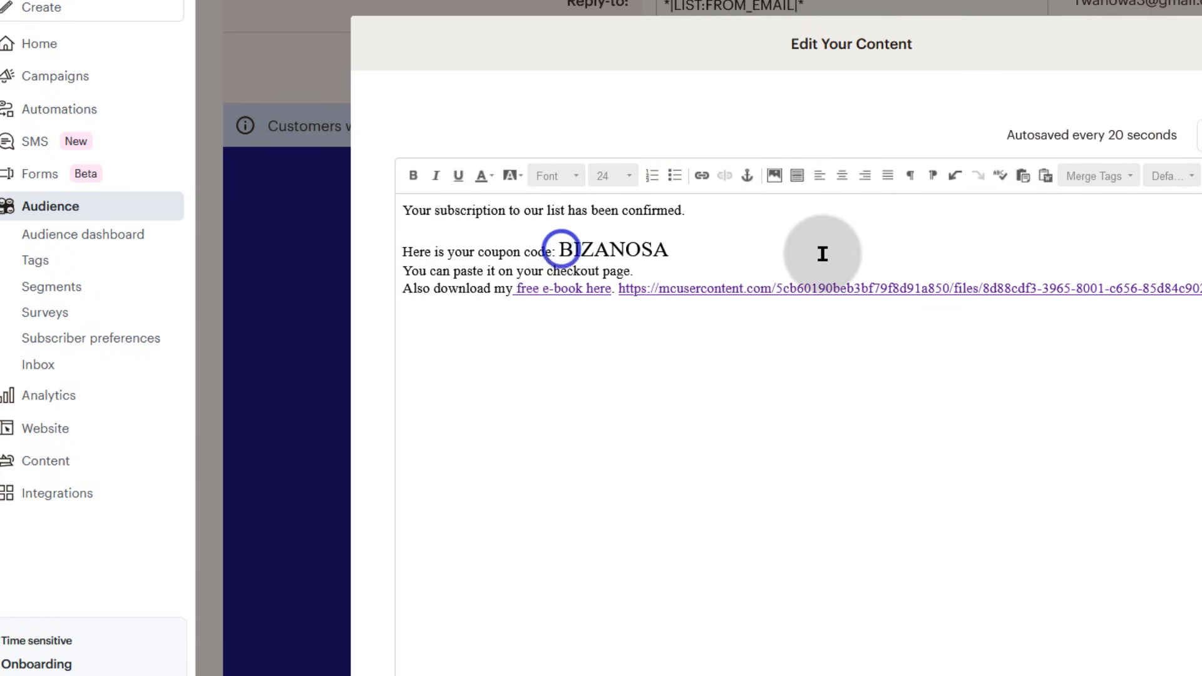
key("Return")
key("Return")
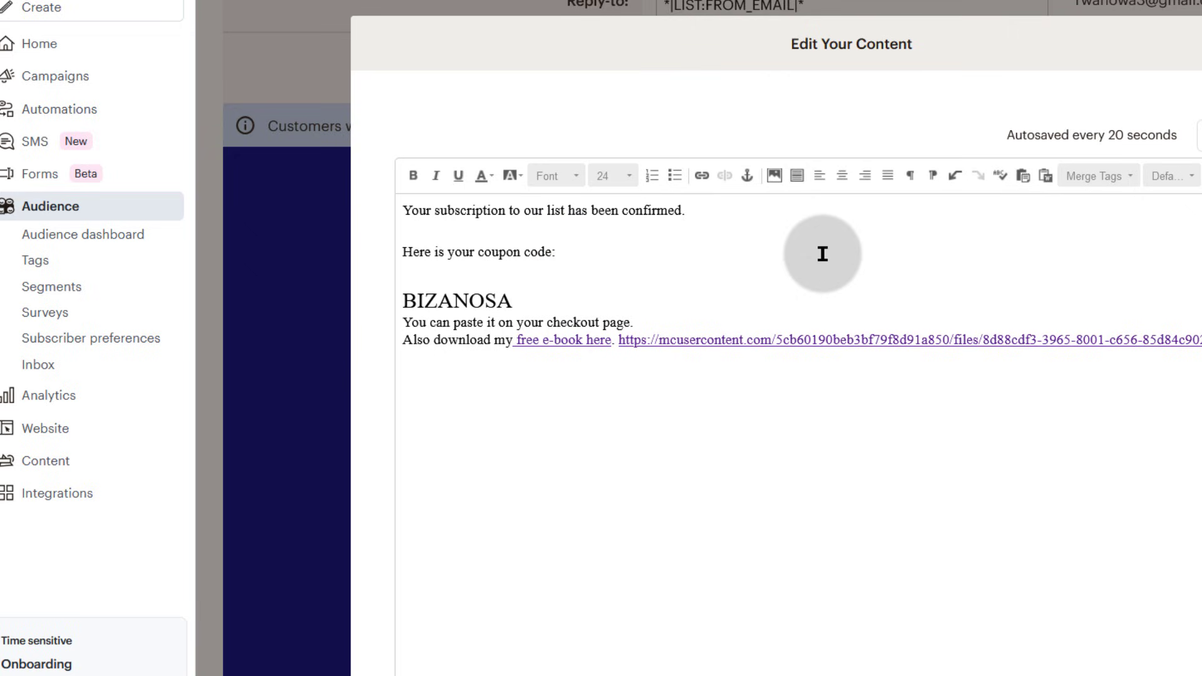
left_click(520, 291)
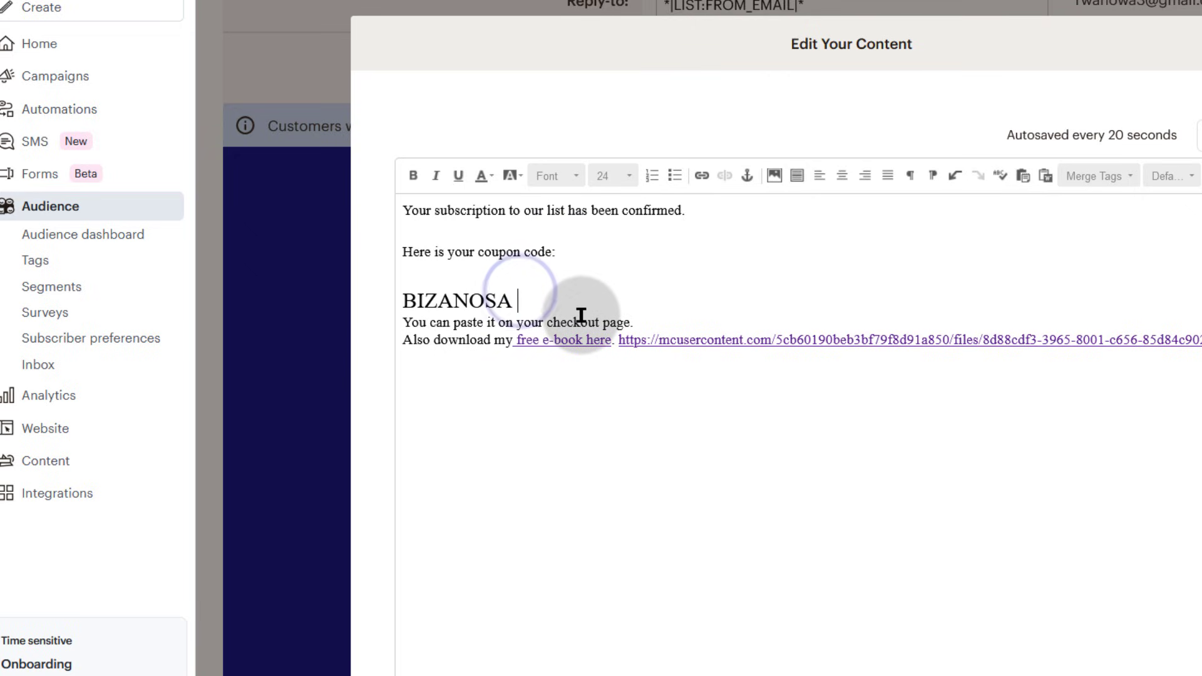
key("Return")
left_click(652, 345)
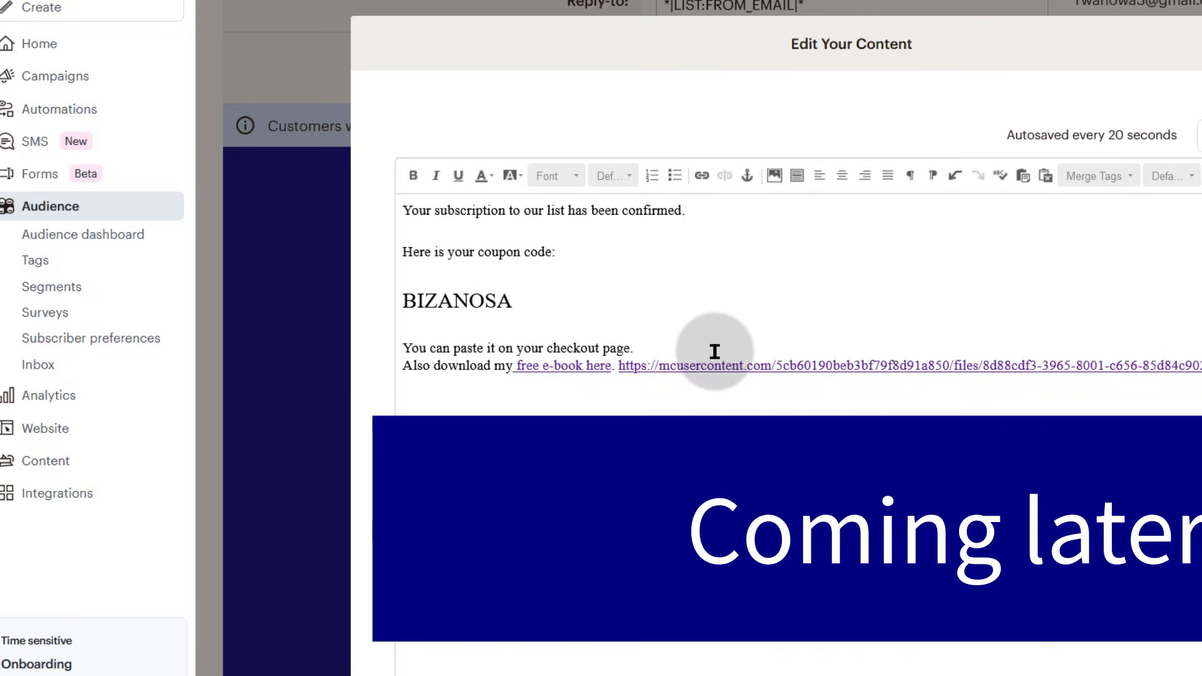
key("Return")
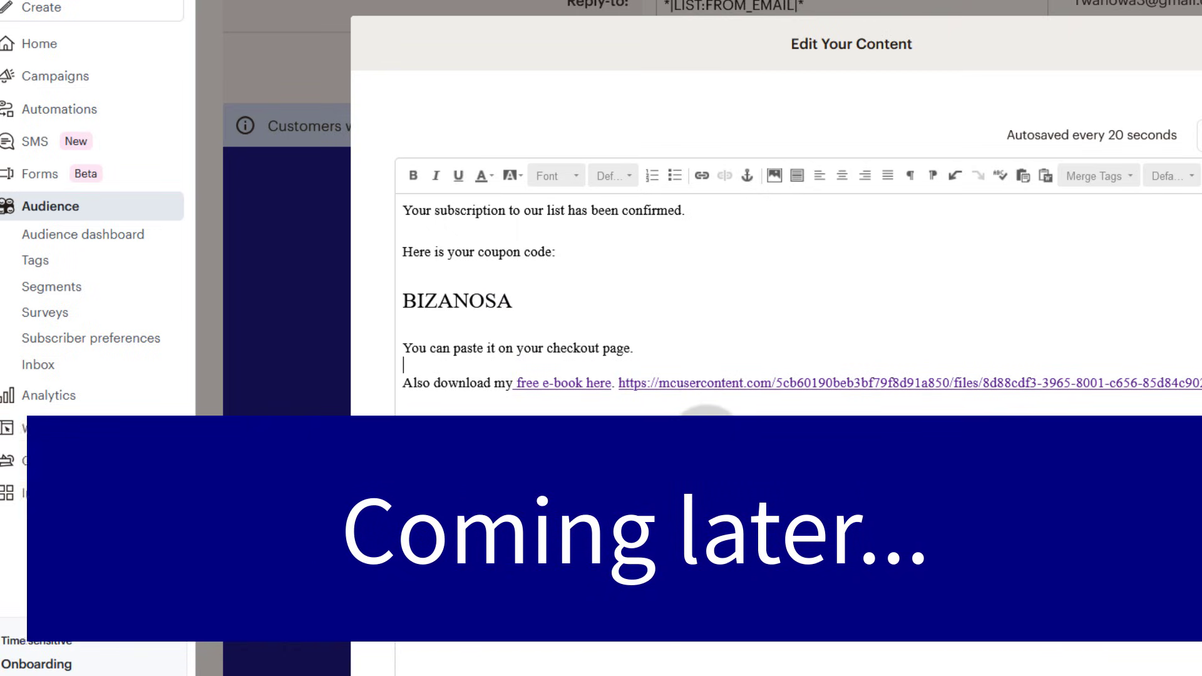
Set the font size of the entire welcome email text to 20.
key("ctrl+a")
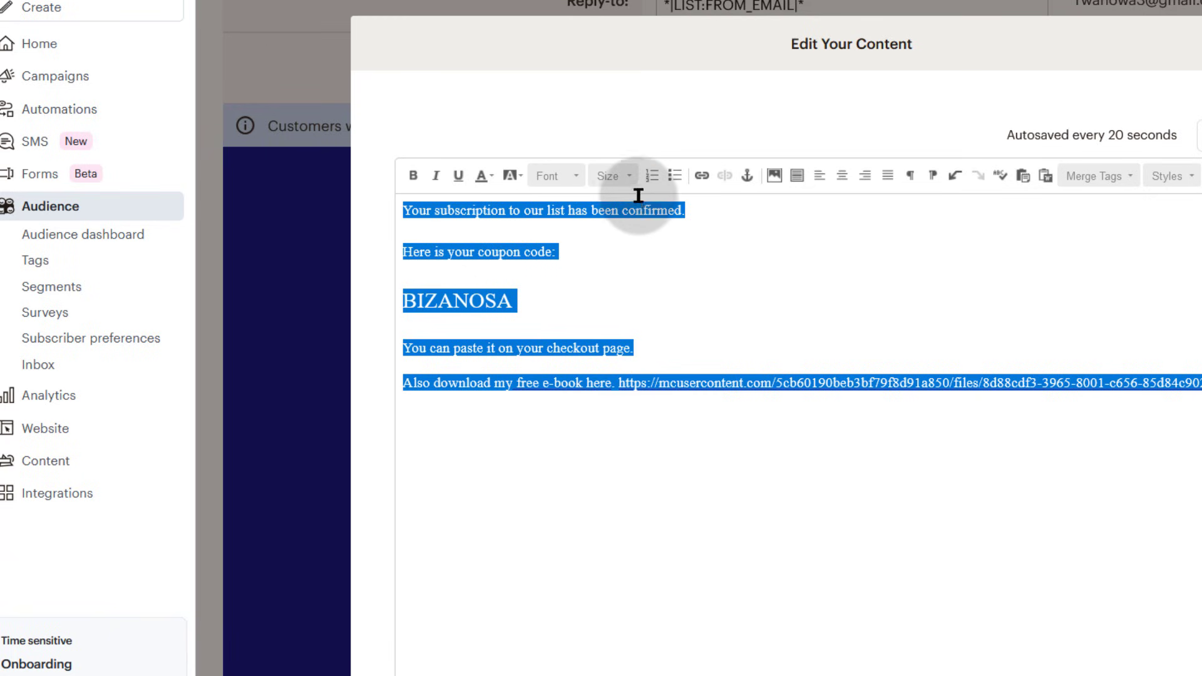
left_click(627, 178)
scroll(645, 291, "down", 3)
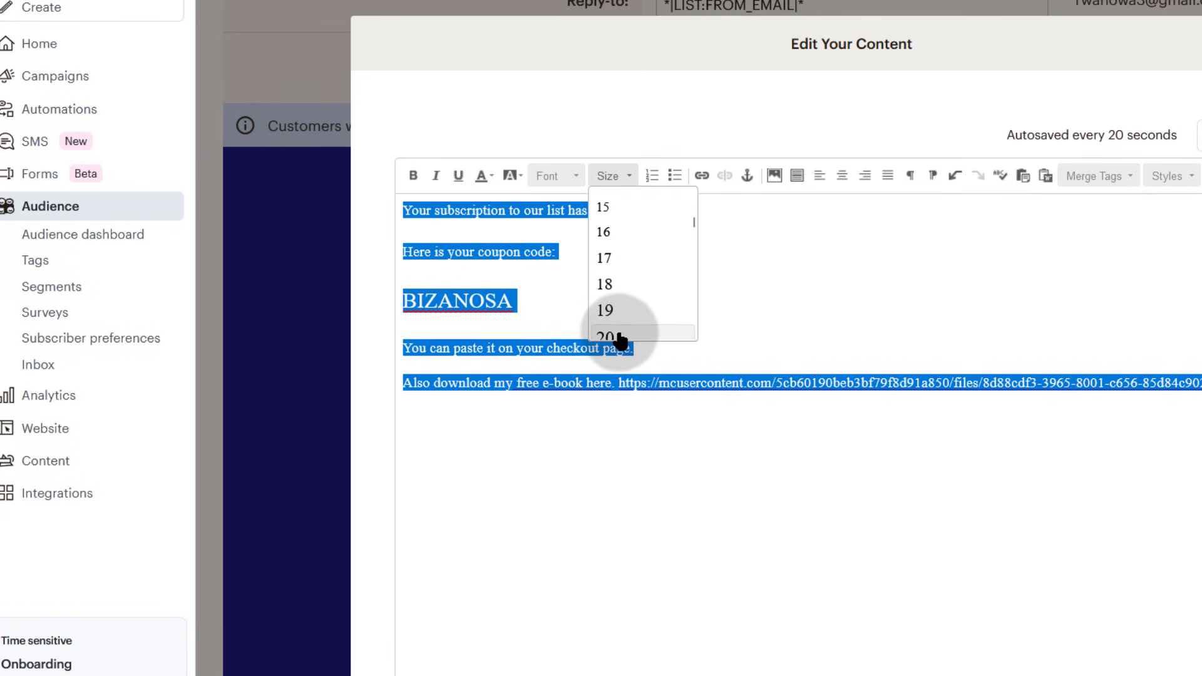
left_click(620, 338)
left_click(684, 483)
Set the font size of the coupon code BIZANOSA to 28.
double_click(501, 294)
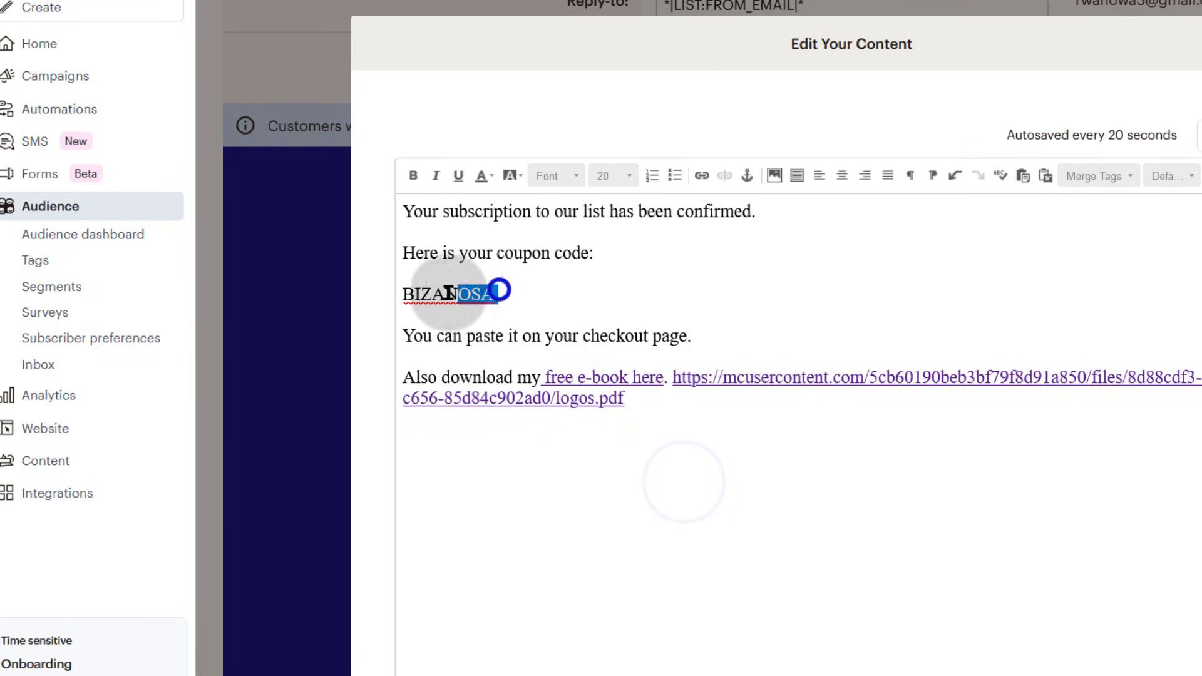
left_click(622, 177)
scroll(652, 301, "down", 5)
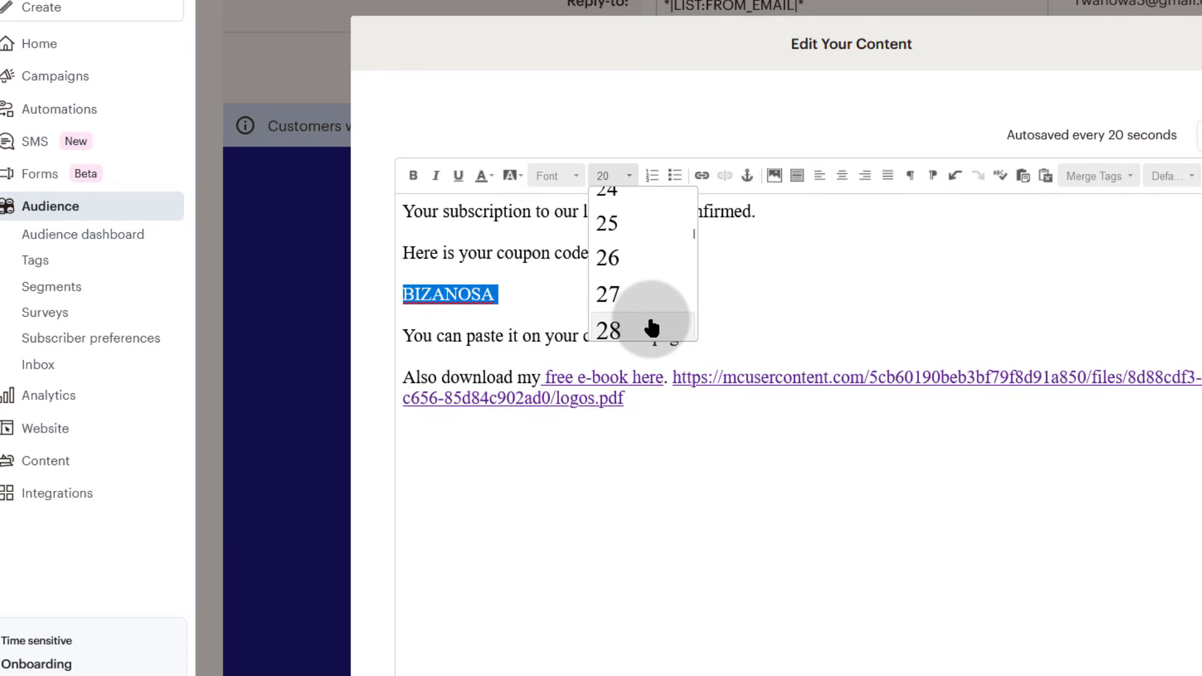
left_click(650, 327)
left_click(679, 553)
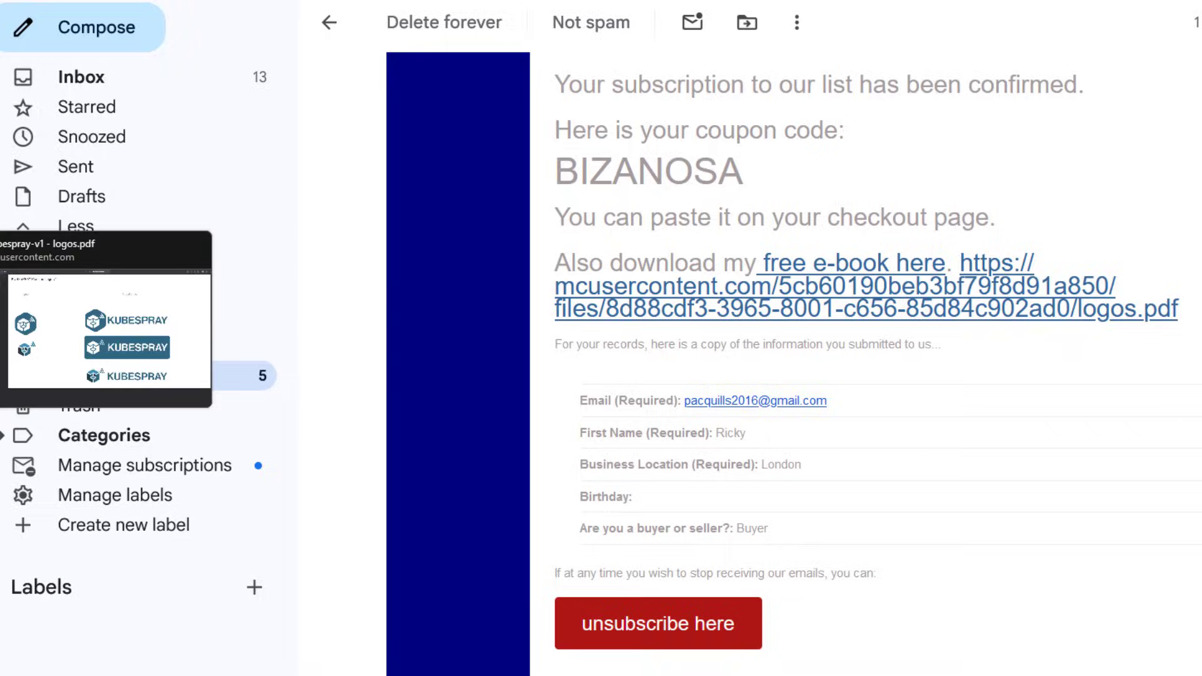
Return to Mailchimp and open the Domains page from the account's profile.
left_click(2, 191)
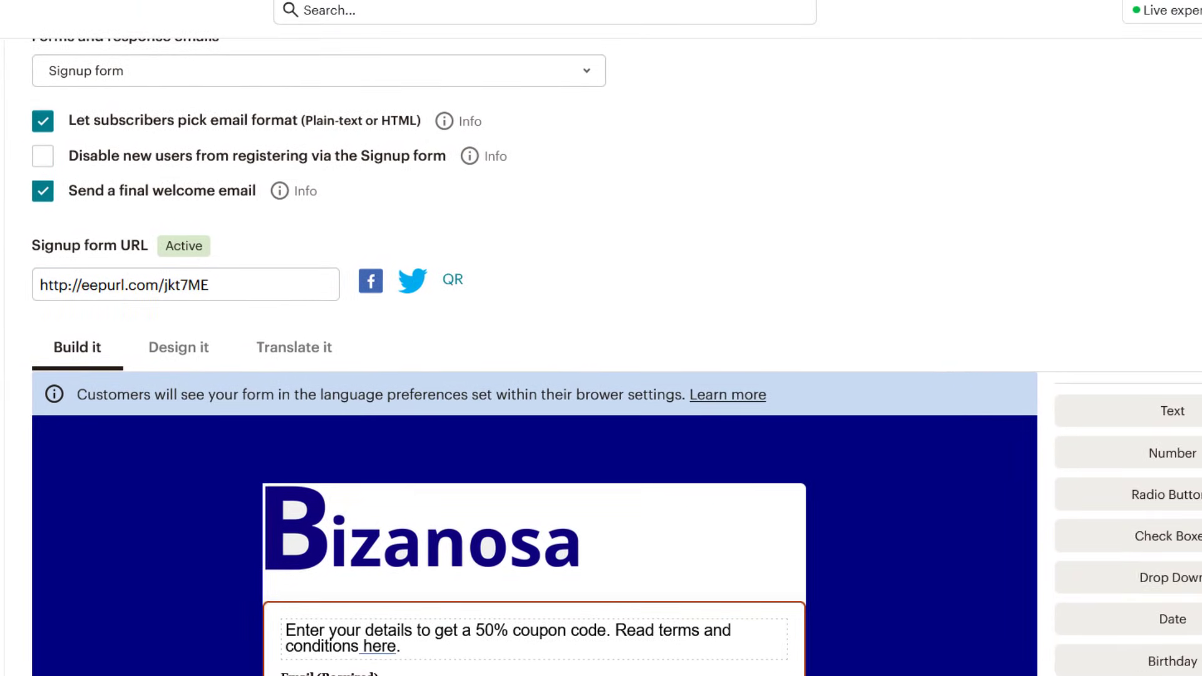
left_click(1199, 32)
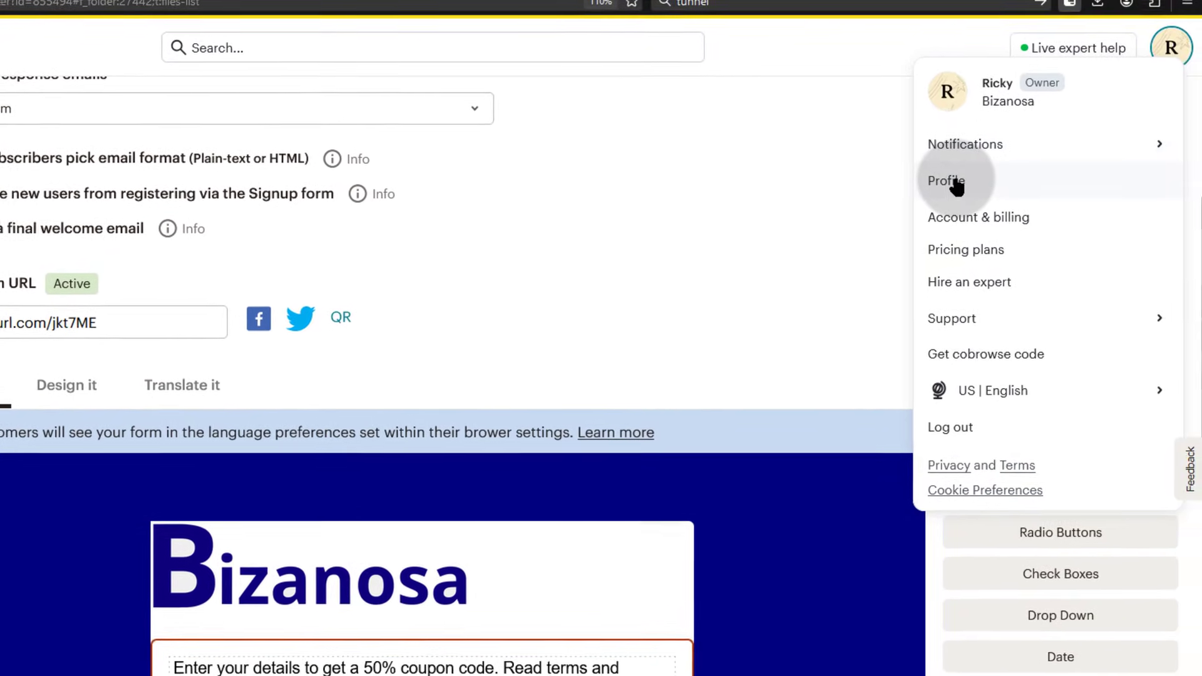
left_click(996, 165)
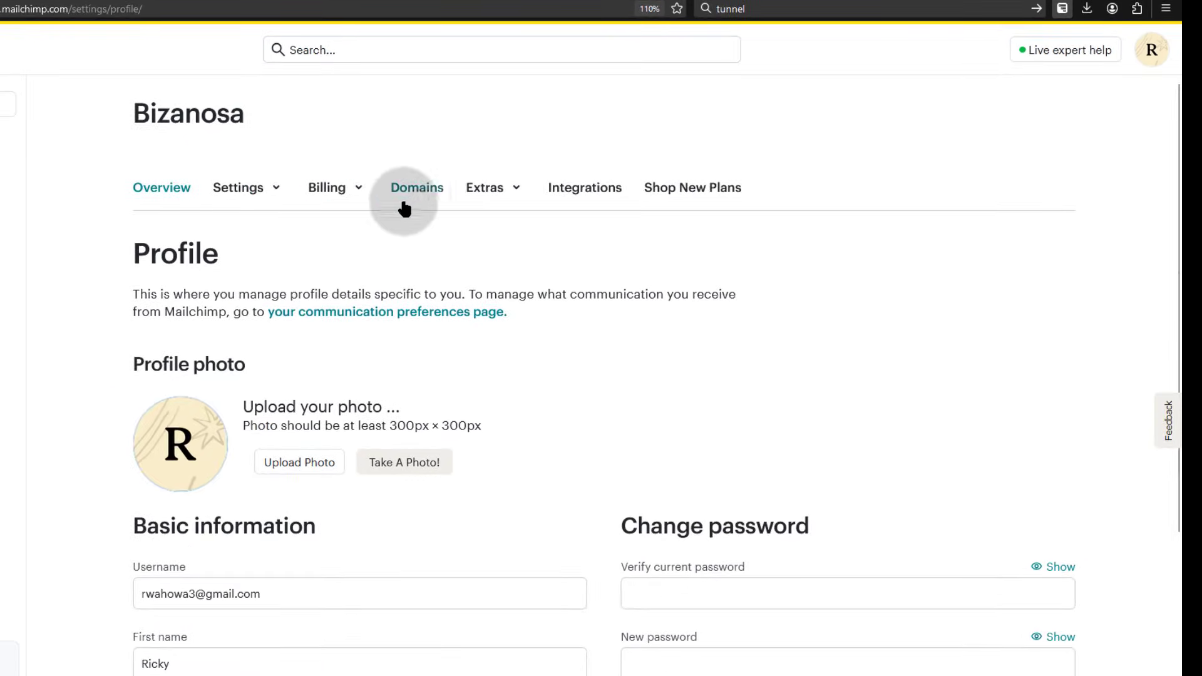
left_click(418, 193)
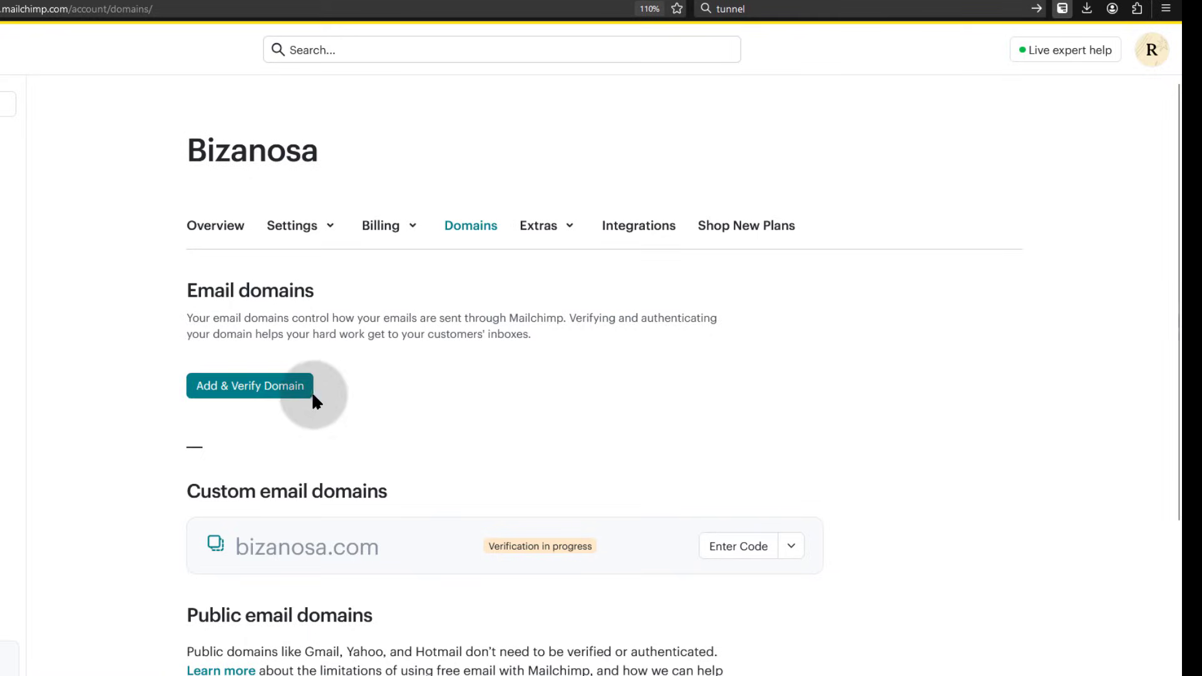
Remove the unverified custom email domain bizanosa.com from the account.
scroll(326, 351, "down", 2)
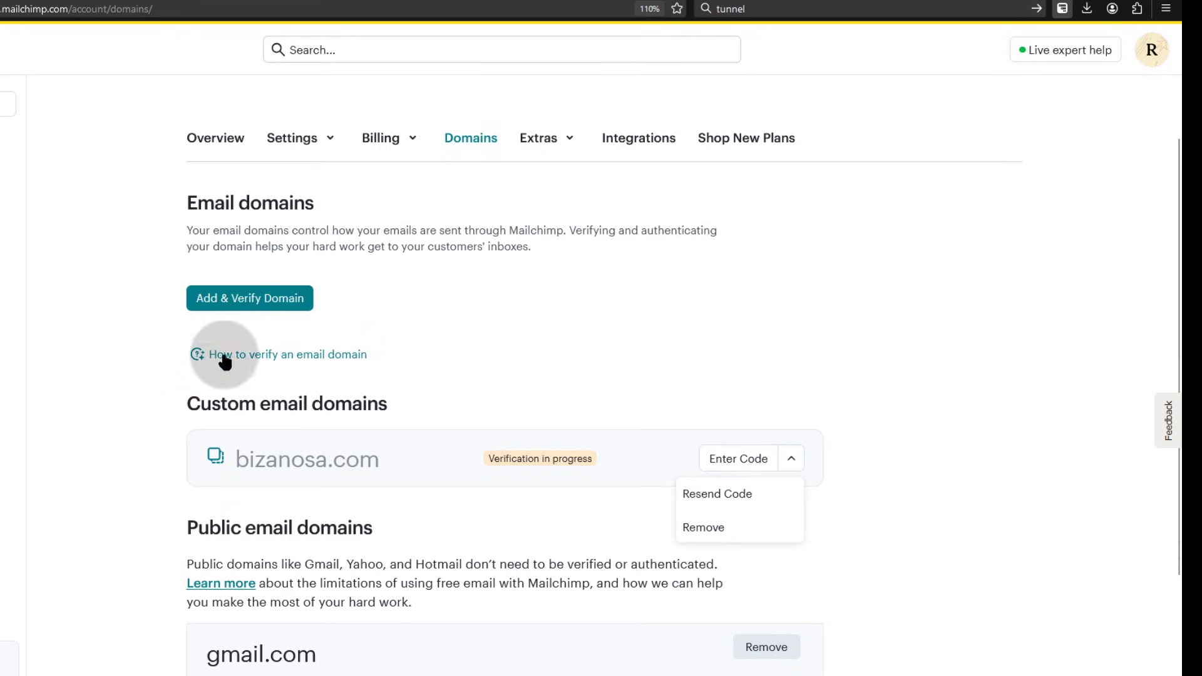
left_click(714, 530)
left_click(787, 487)
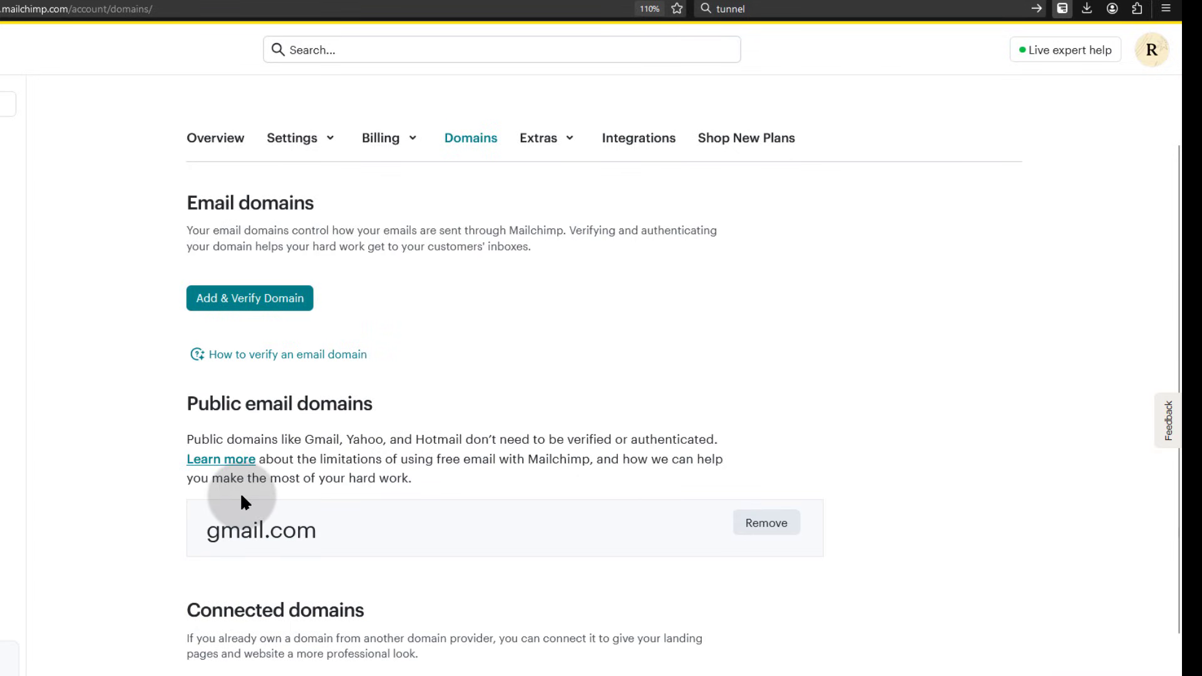
Review the options on the Domains page for verifying an email domain and connecting an owned domain.
scroll(243, 501, "up", 2)
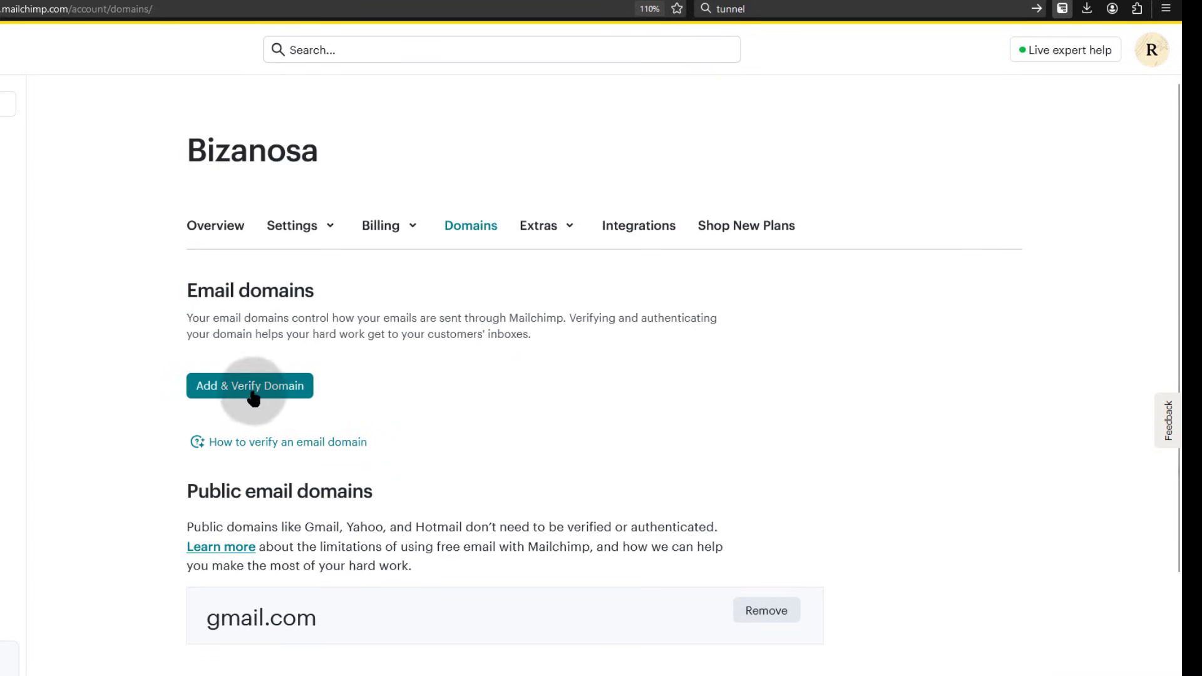
scroll(408, 414, "down", 5)
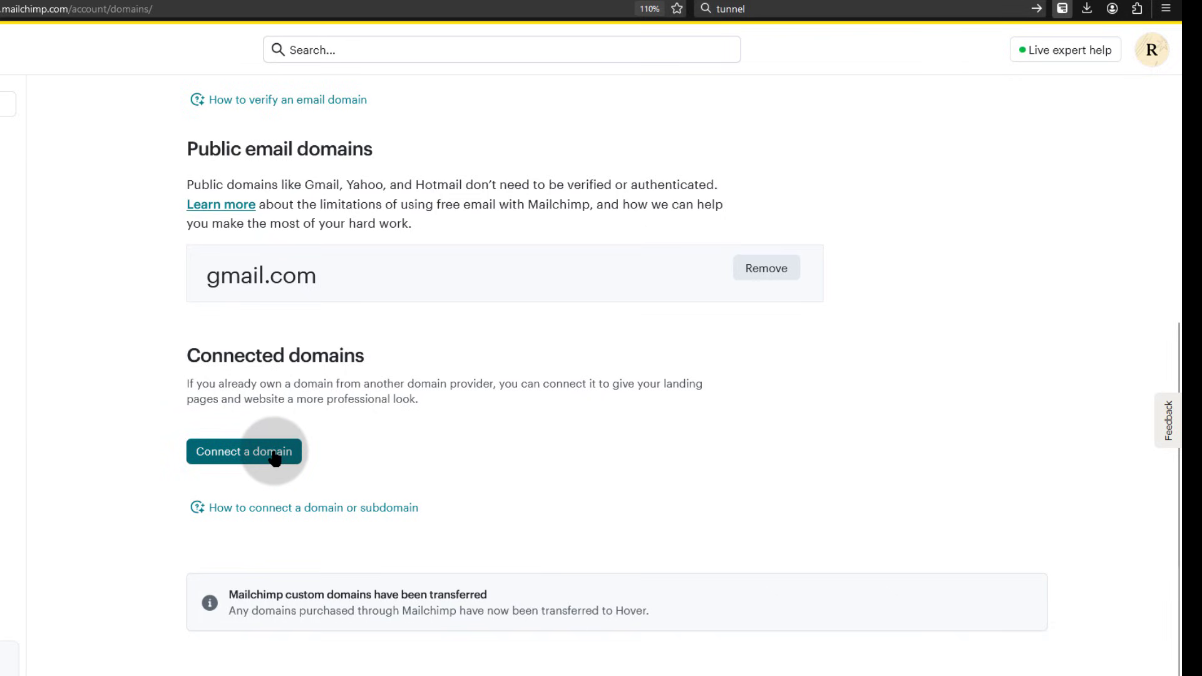
scroll(313, 599, "up", 5)
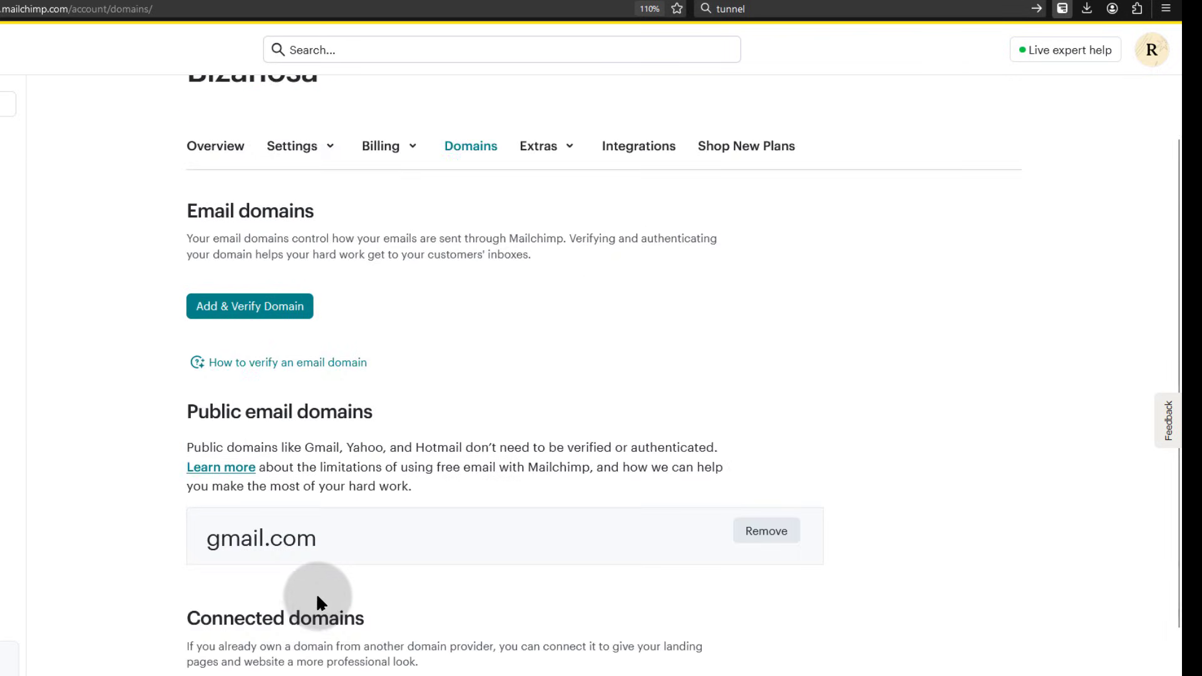